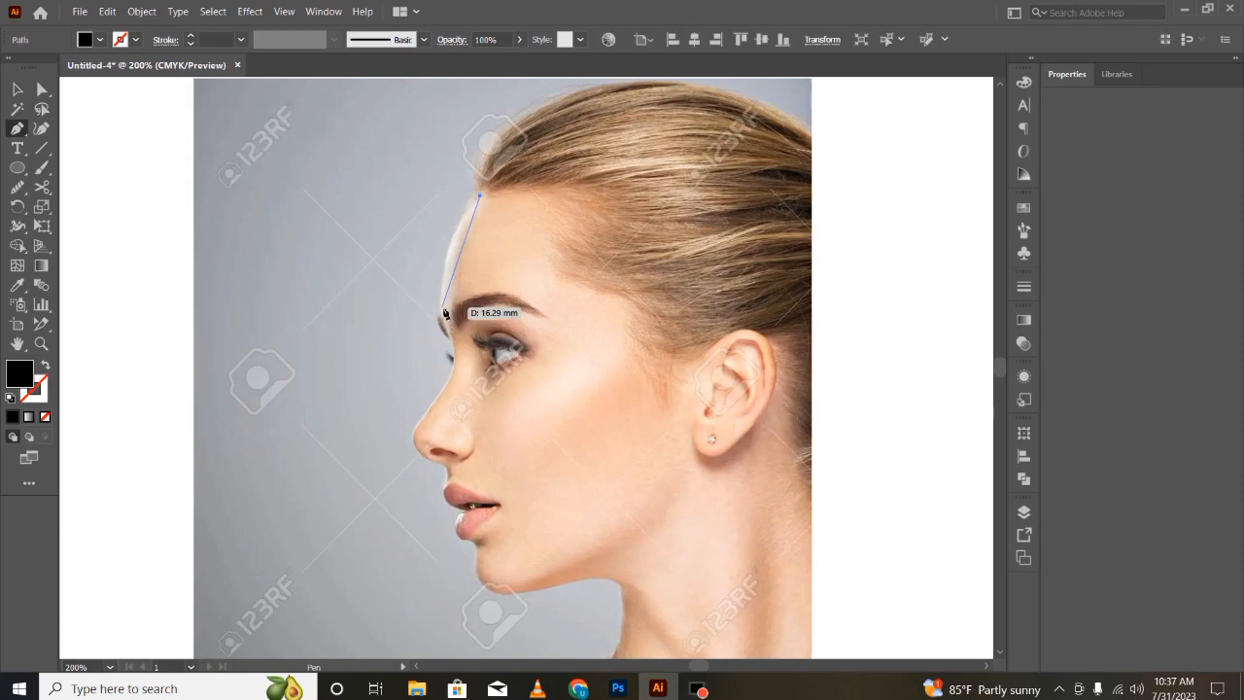
- Trace the face profile with the Pen tool from the forehead down to the tip of the nose
drag(441, 311, 449, 376)
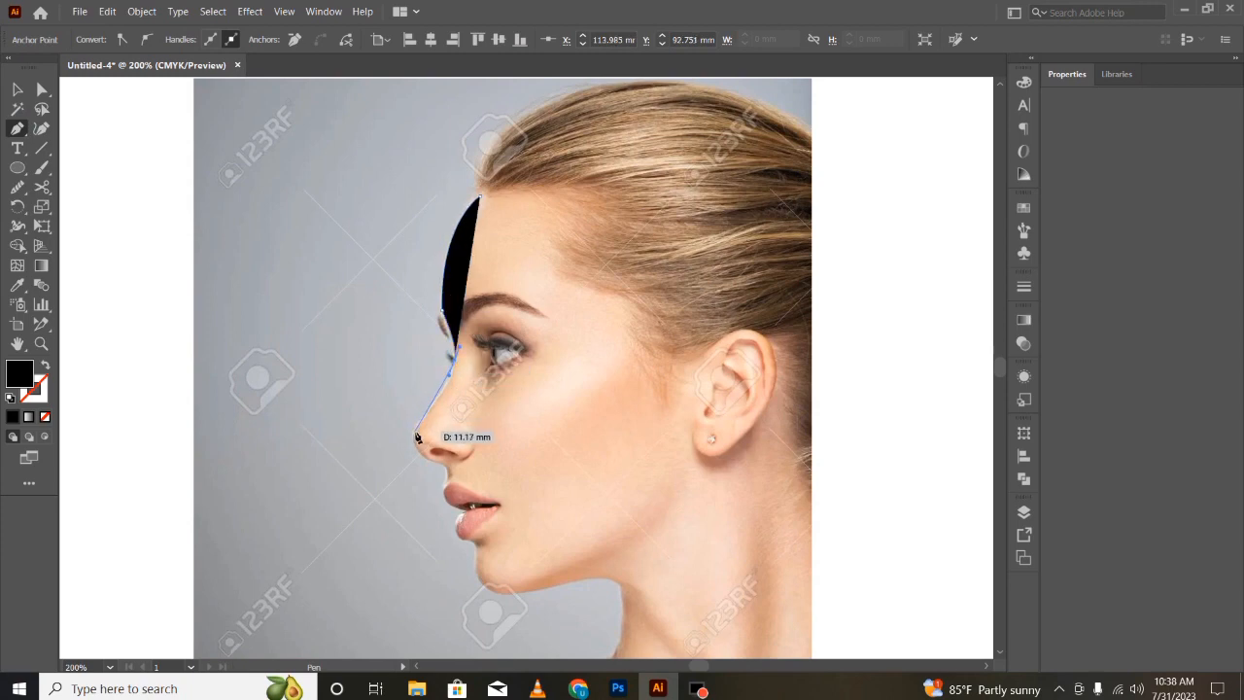
click(422, 419)
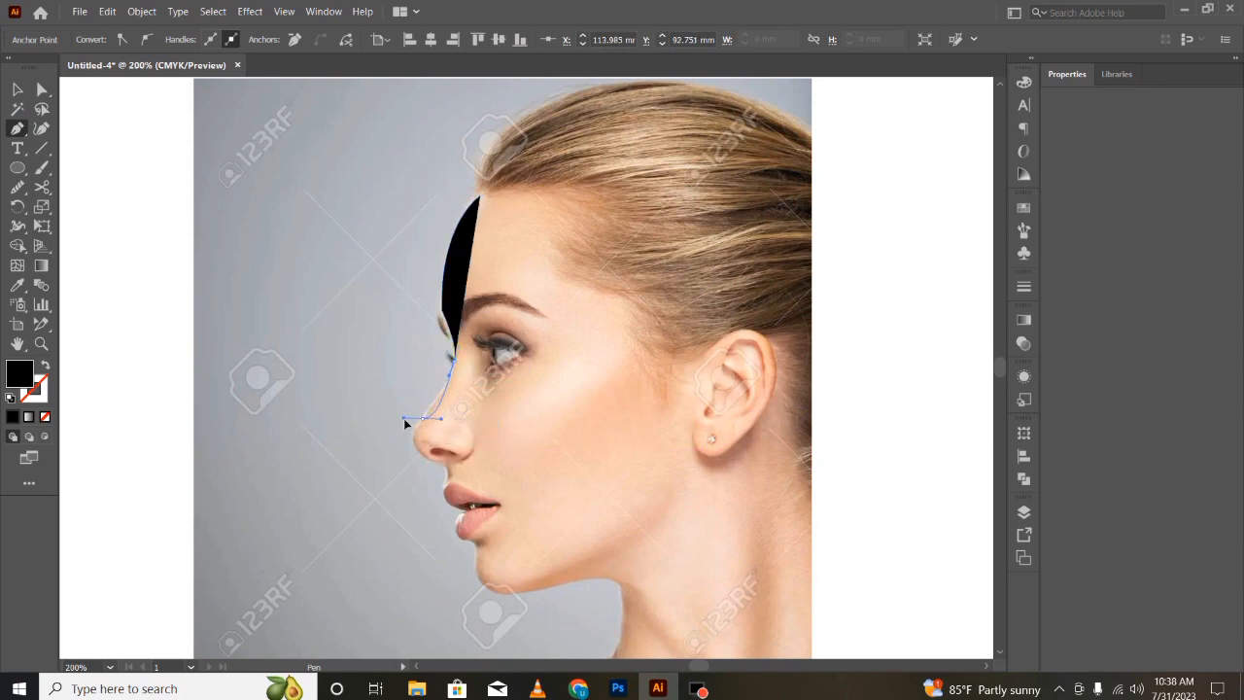
drag(409, 436, 409, 436)
key(ctrl+z)
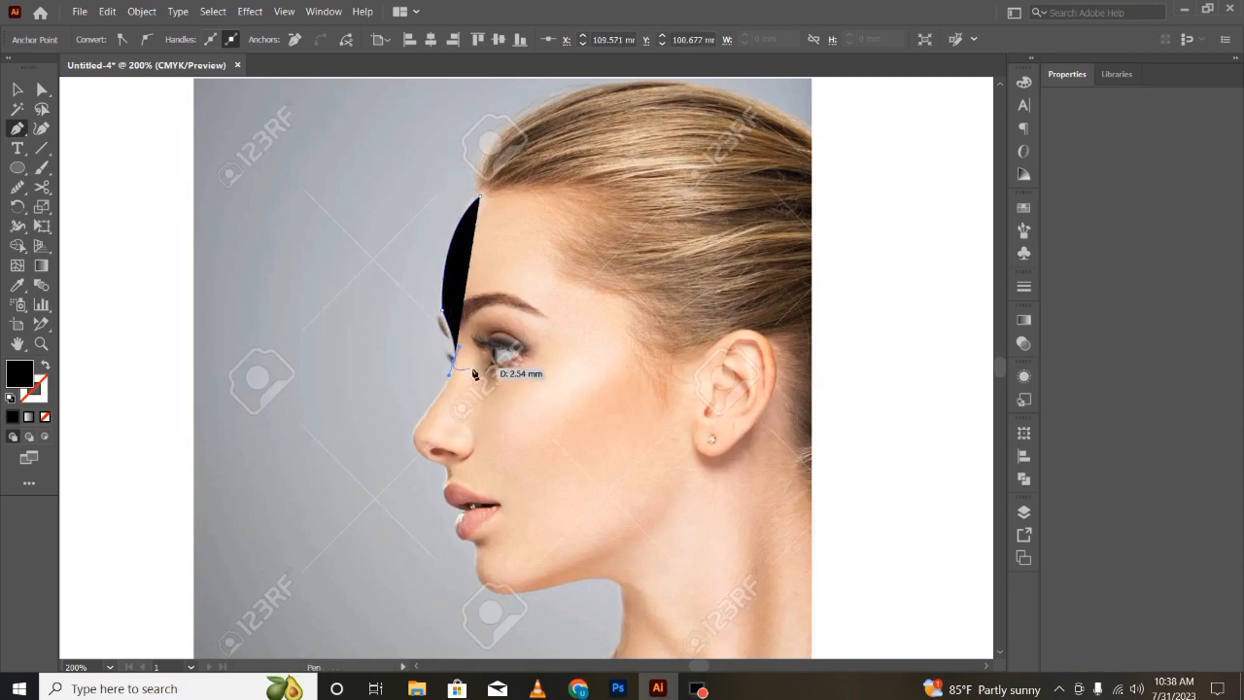
click(416, 422)
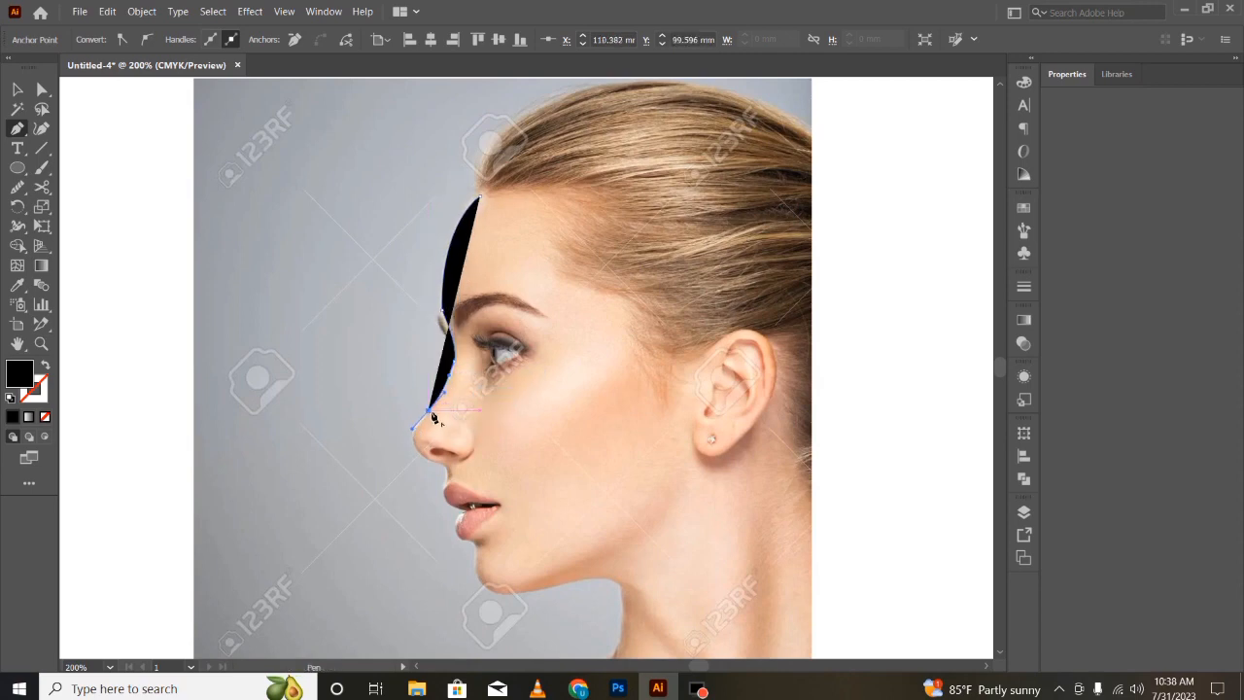
- Continue the outline around the nose, lips and chin and along the jaw down the neck
click(413, 442)
click(447, 472)
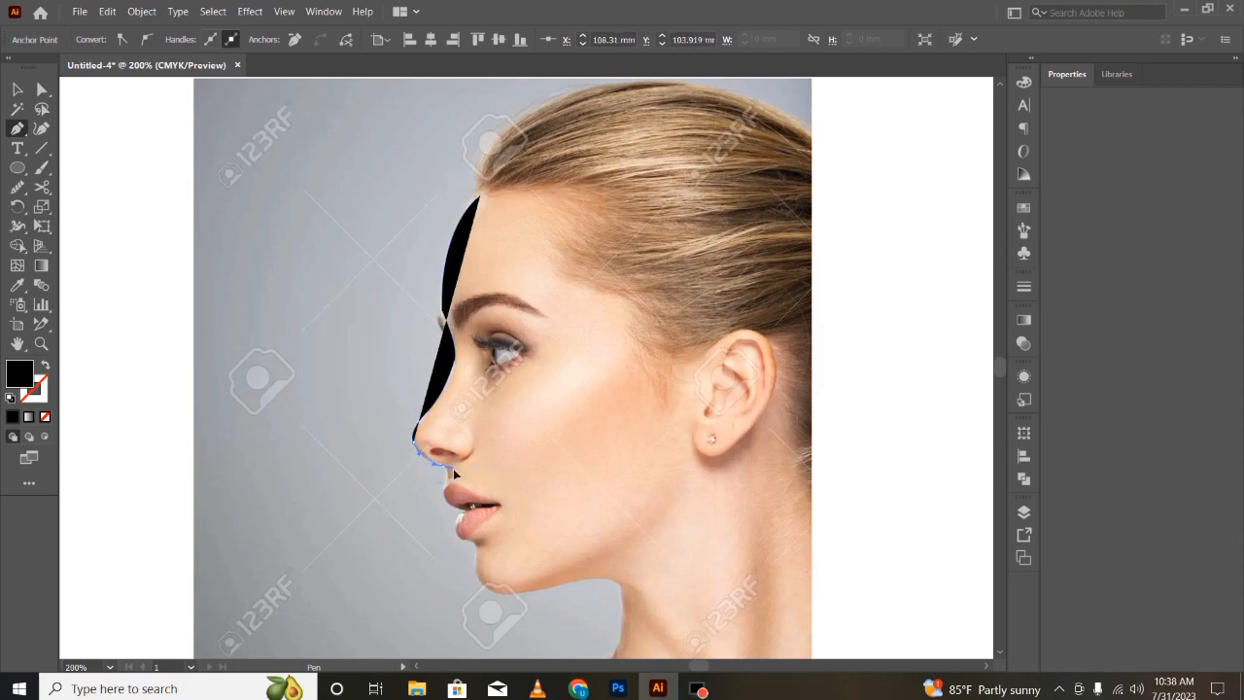
click(465, 471)
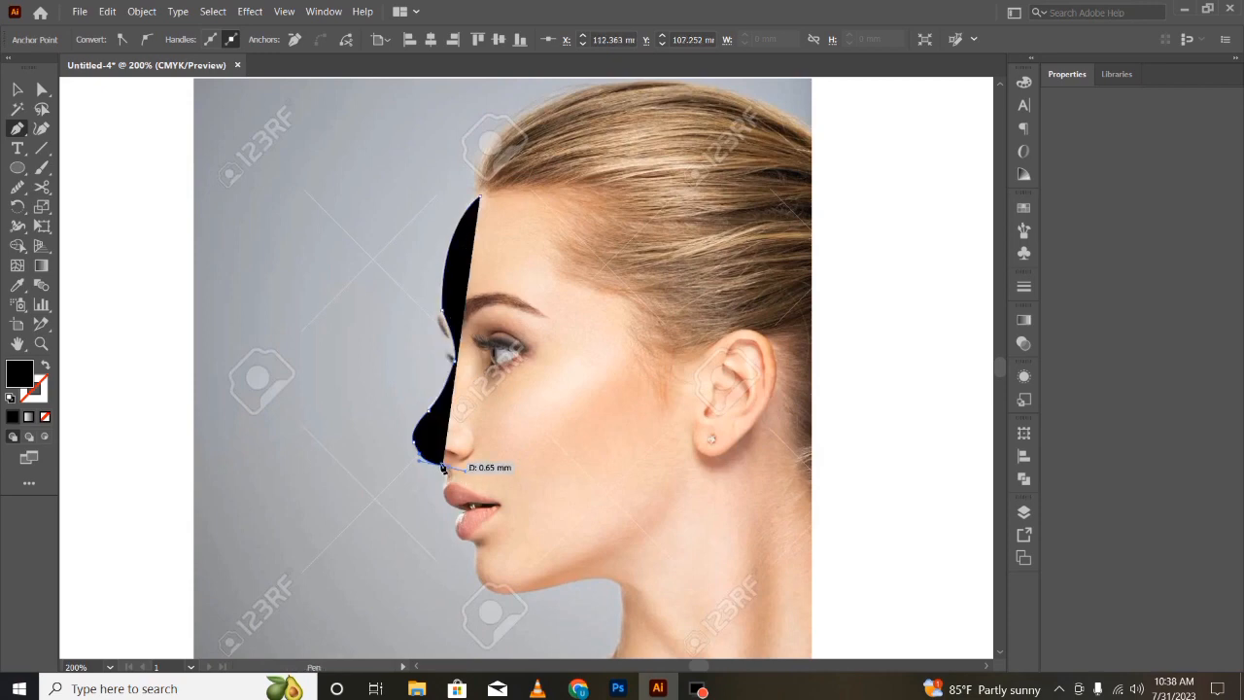
drag(447, 480, 548, 596)
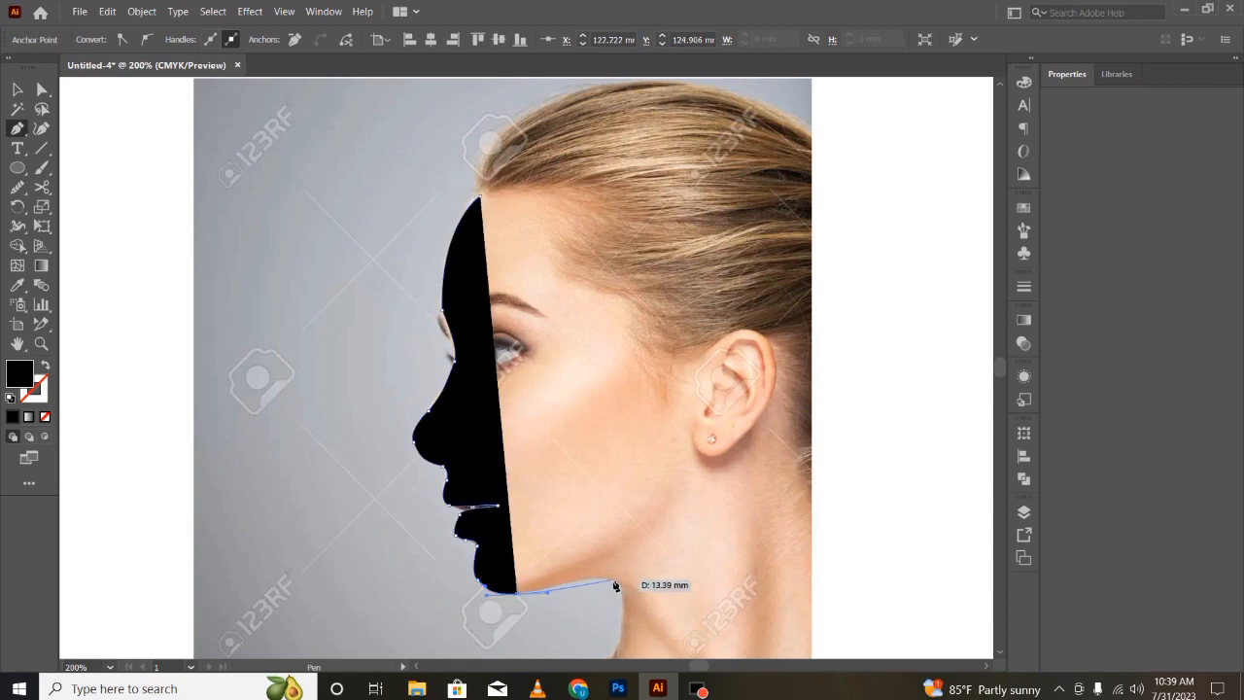
click(607, 574)
scroll(627, 566, down, 3)
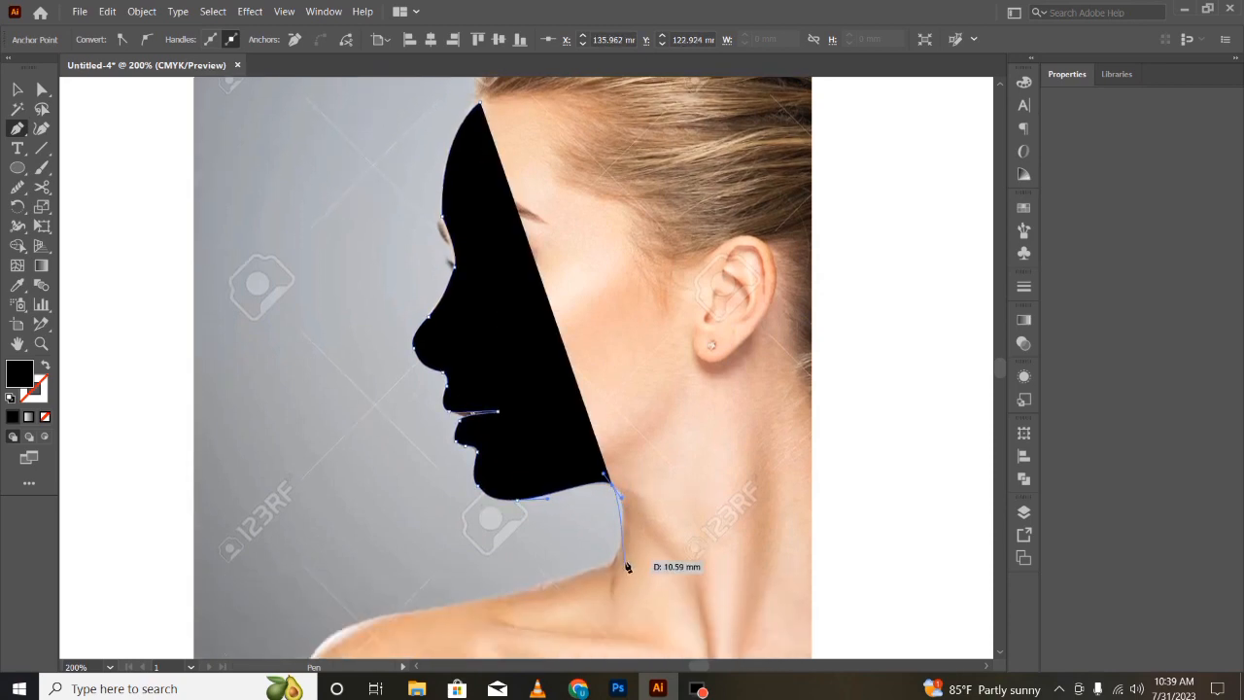
click(622, 540)
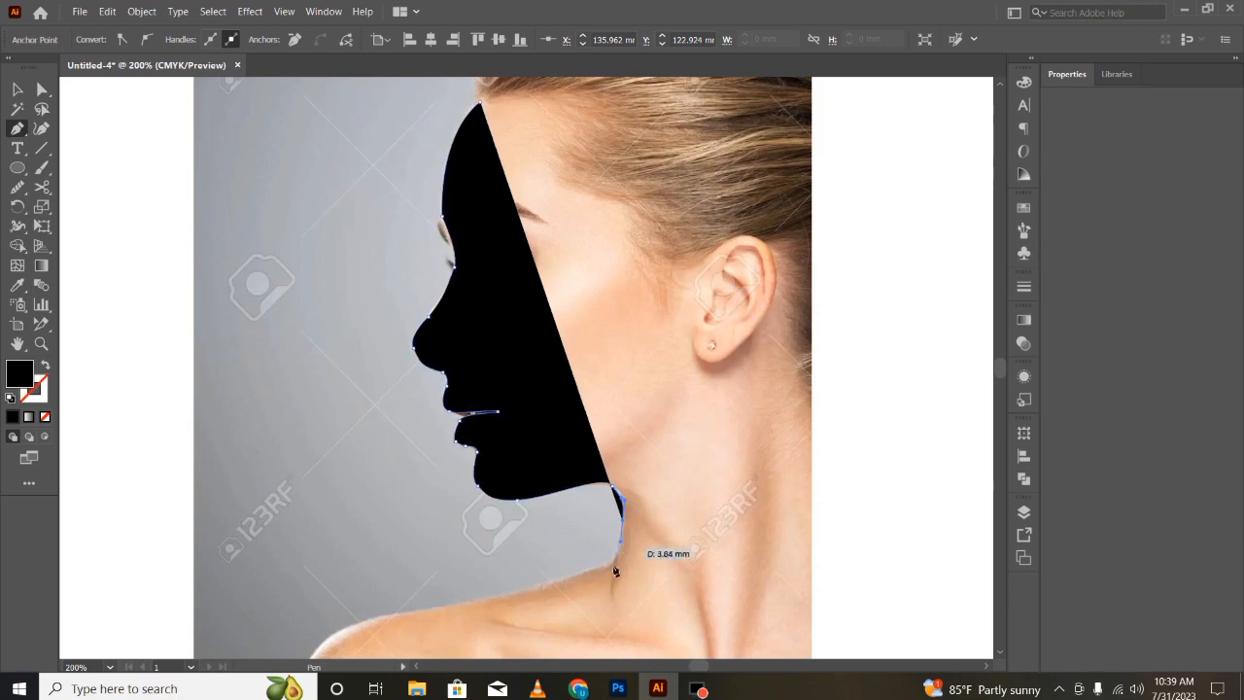
click(613, 569)
- Extend the outline across the shoulder and around the back of the head, closing the path at the forehead
key(ctrl+minus)
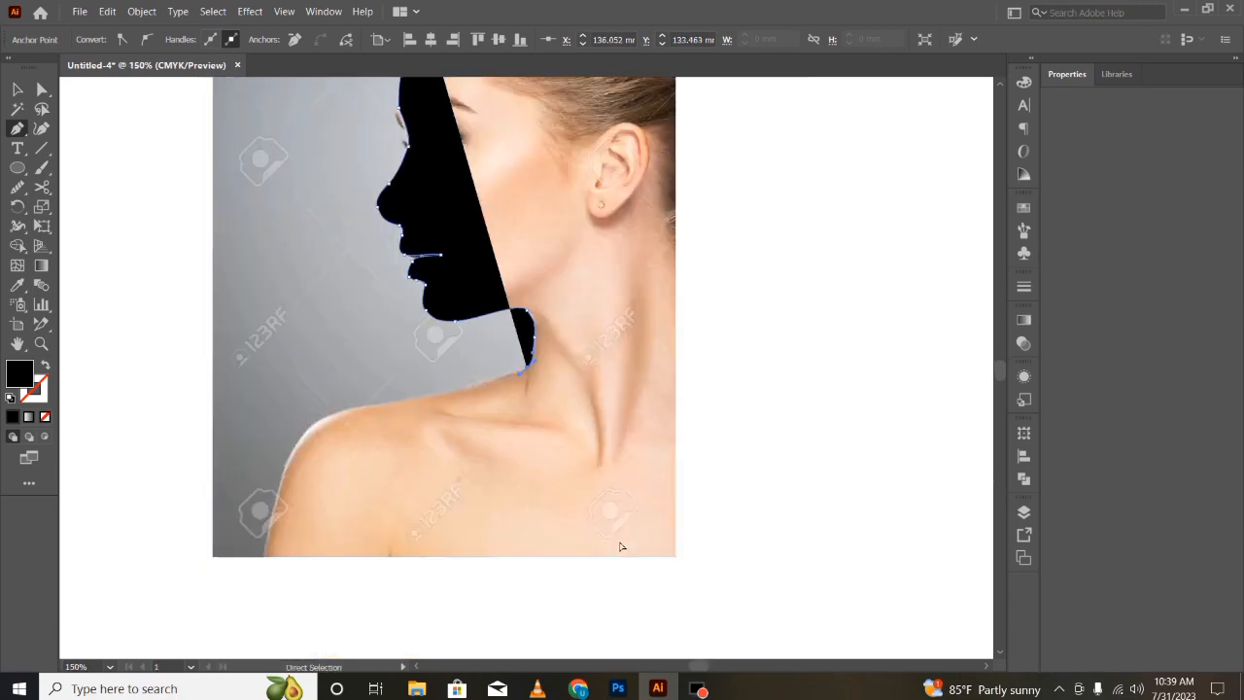
key(ctrl+minus)
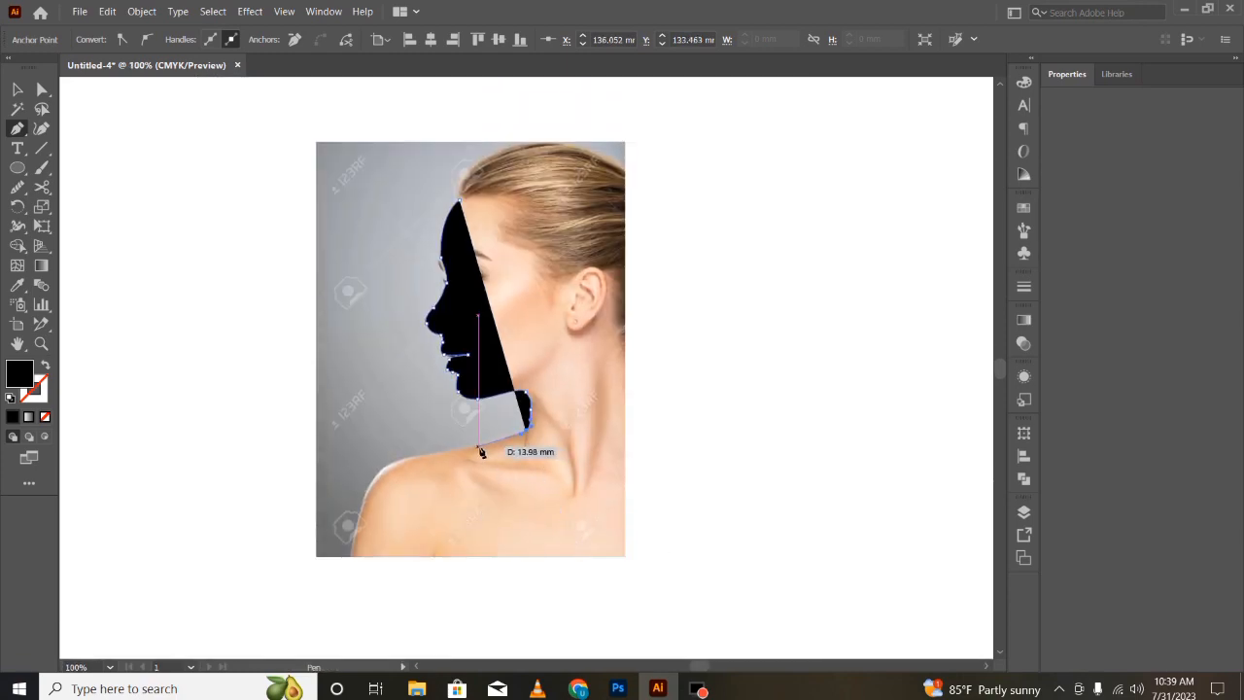
click(447, 518)
click(666, 493)
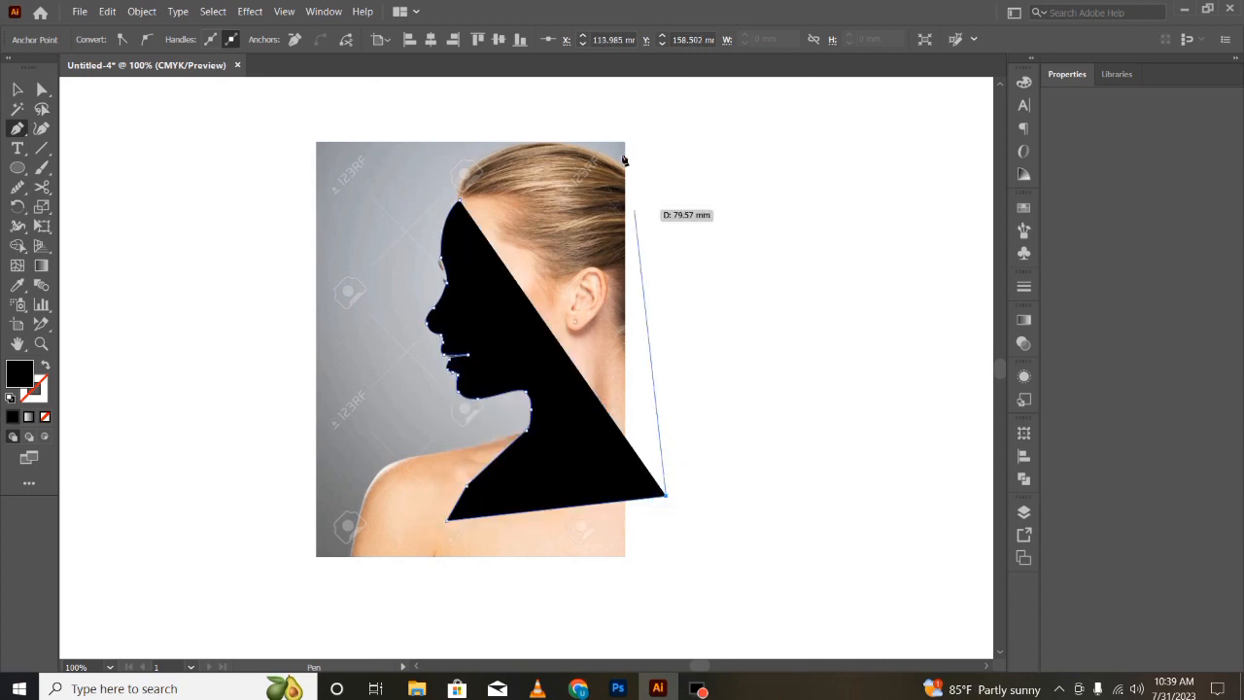
click(626, 155)
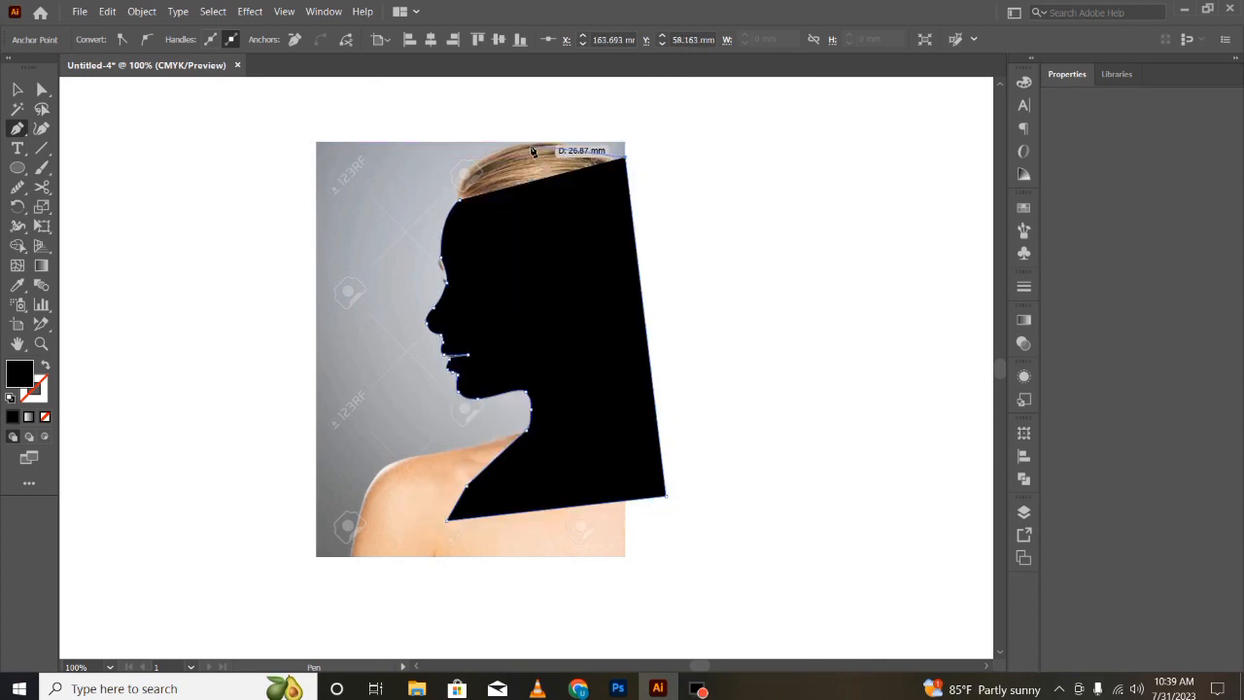
click(527, 143)
click(466, 172)
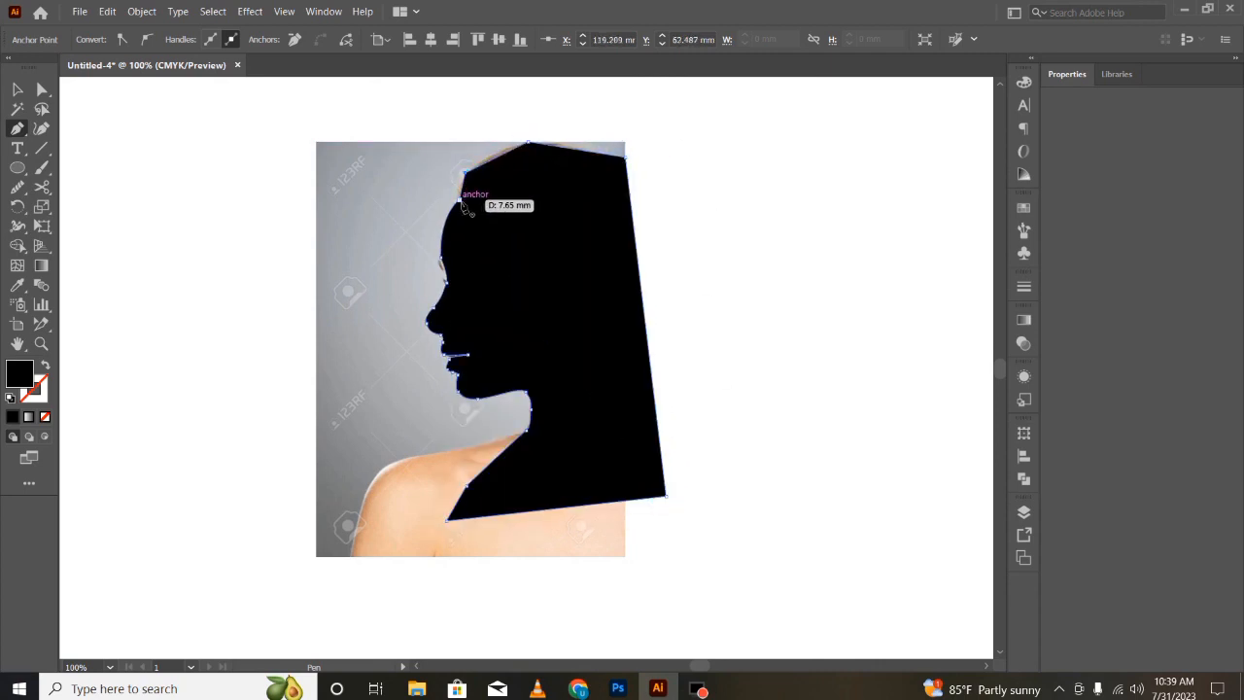
click(463, 201)
- Select the silhouette, delete an anchor near the lips and undo back to the outline ending below the nose
key(v)
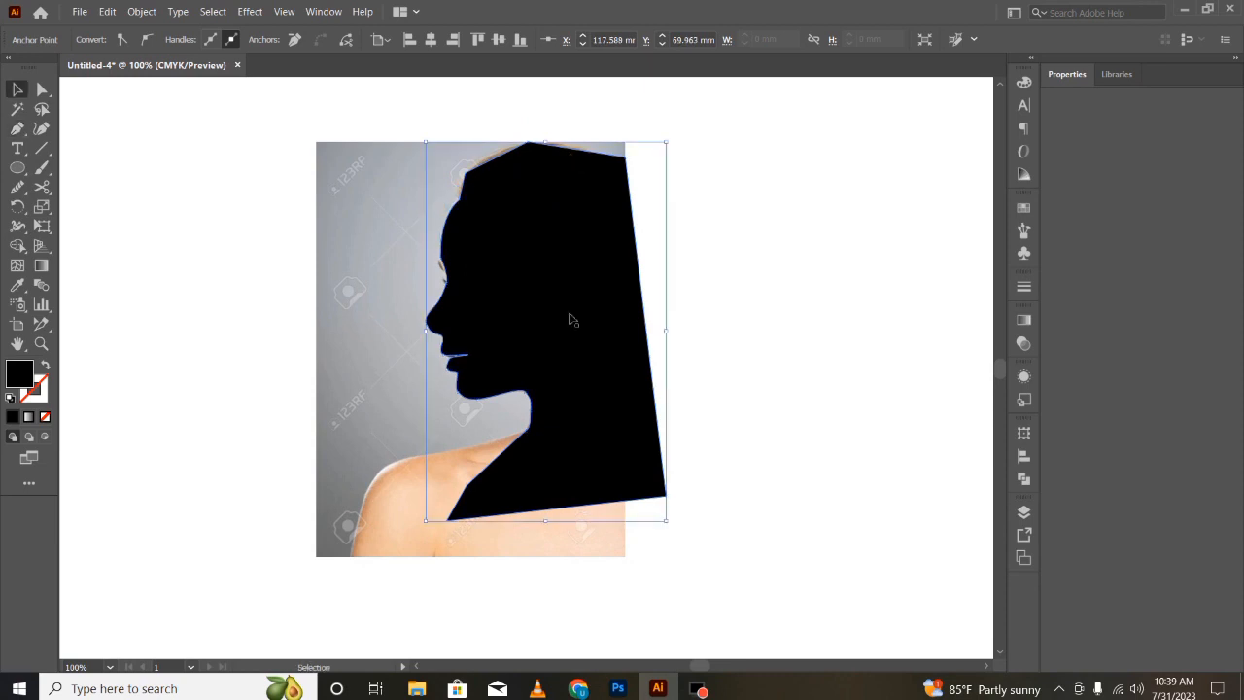
click(547, 333)
click(783, 383)
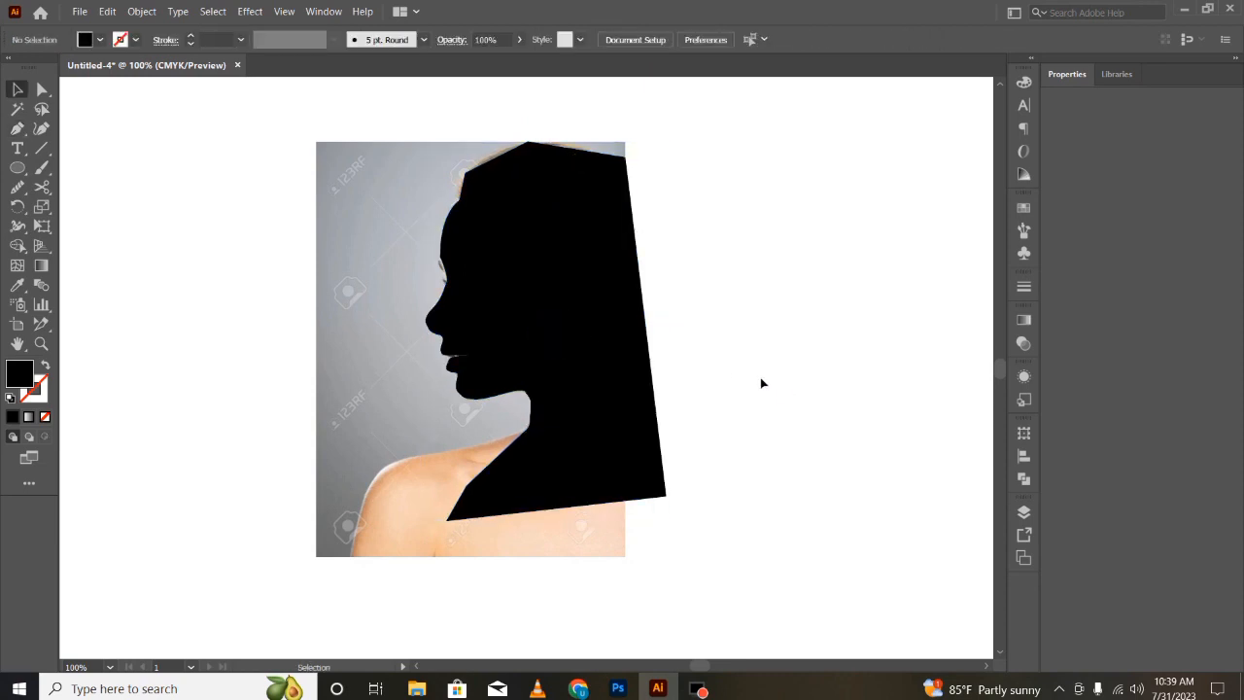
click(461, 363)
key(Delete)
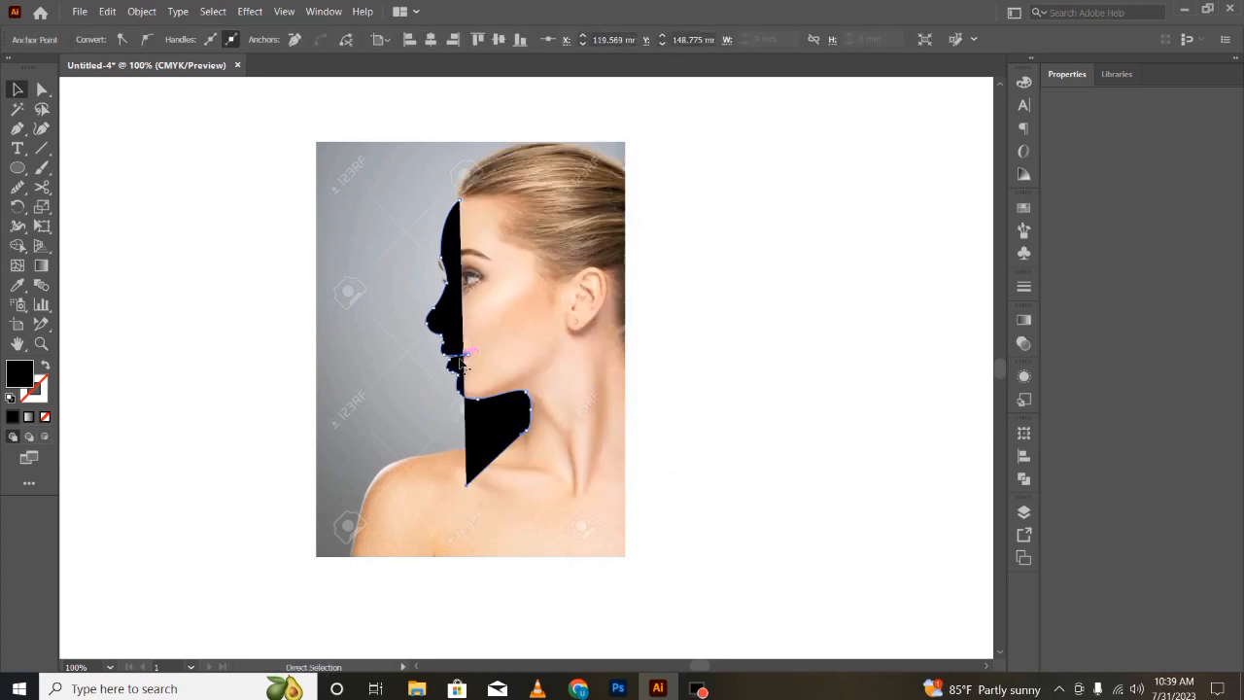
key(ctrl+z)
key(ctrl+z)
key(ctrl+z)
key(ctrl+z)
key(ctrl+z)
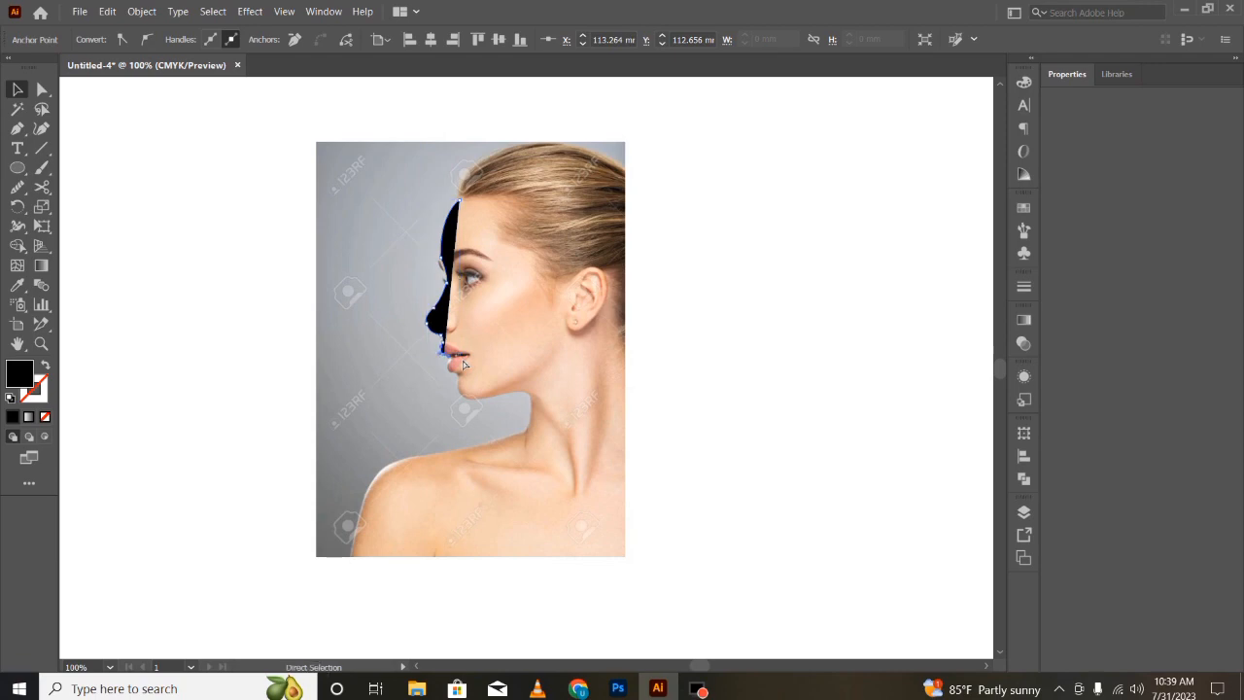
- Resume the outline below the nose with the Pen tool and trace curved anchors around both lips
scroll(464, 365, up, 4)
key(ctrl+plus)
key(ctrl+plus)
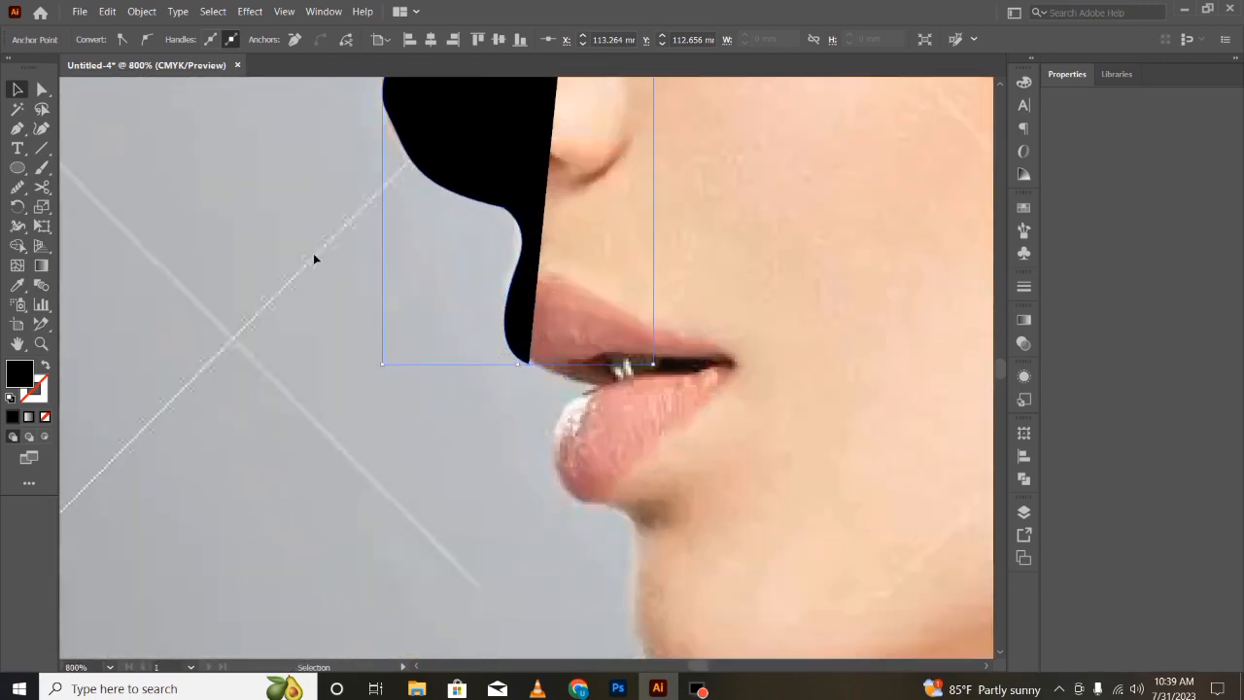
key(p)
click(532, 365)
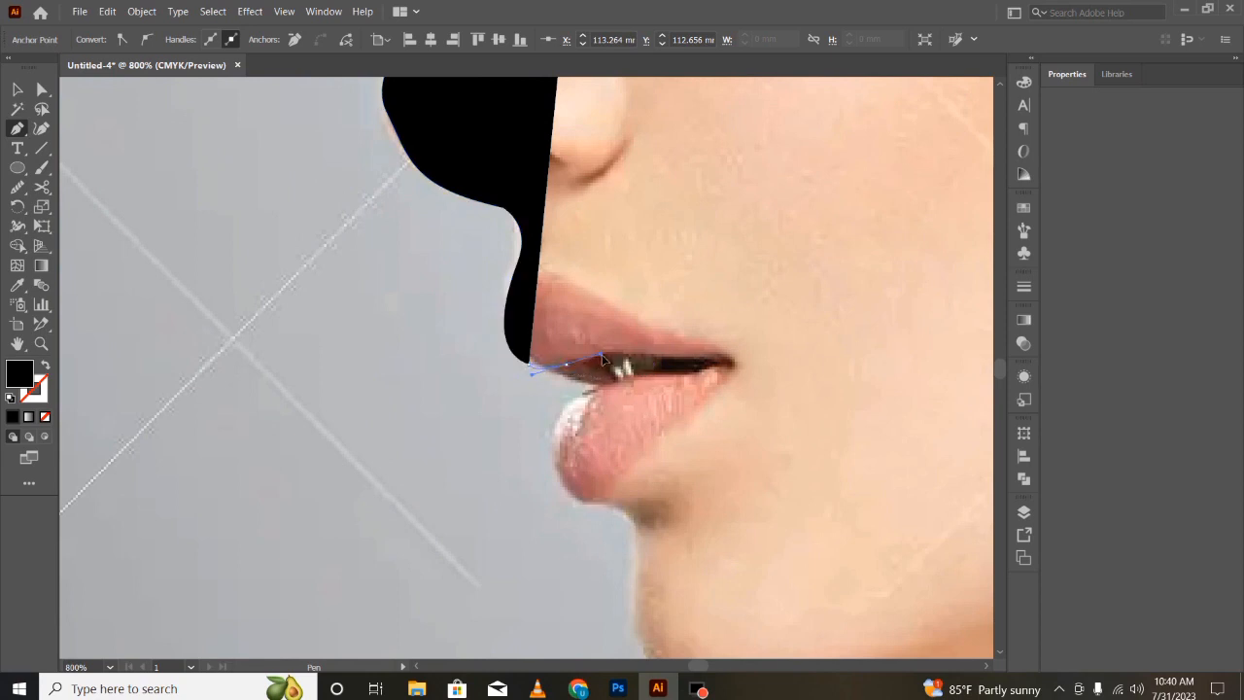
drag(602, 359, 639, 355)
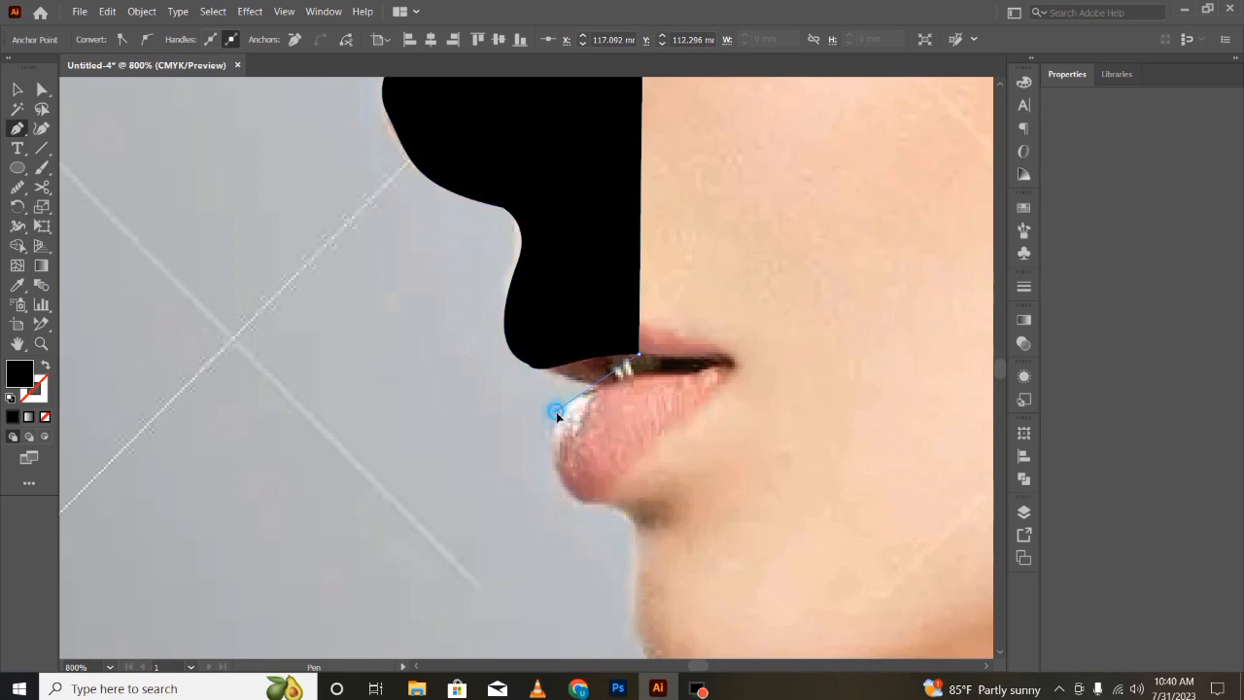
drag(554, 461, 557, 417)
drag(566, 488, 637, 561)
- Undo the last chin anchors and redraw the chin curve into the underside of the jaw
key(ctrl+z)
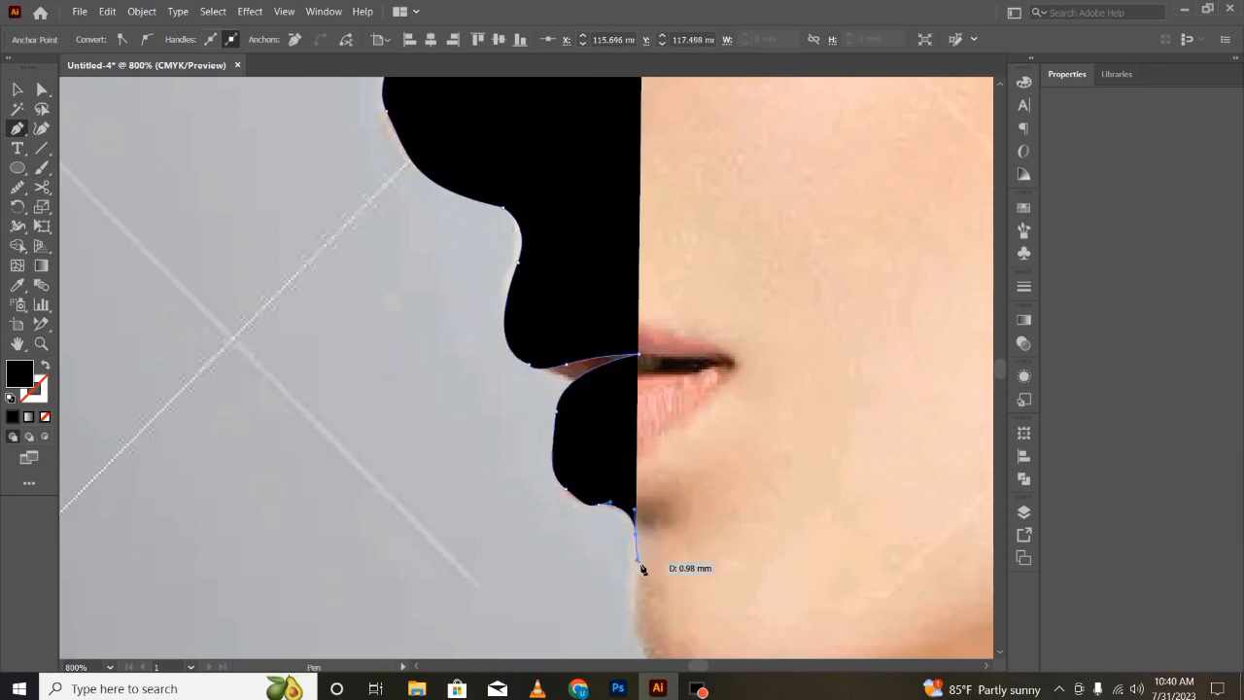
key(ctrl+minus)
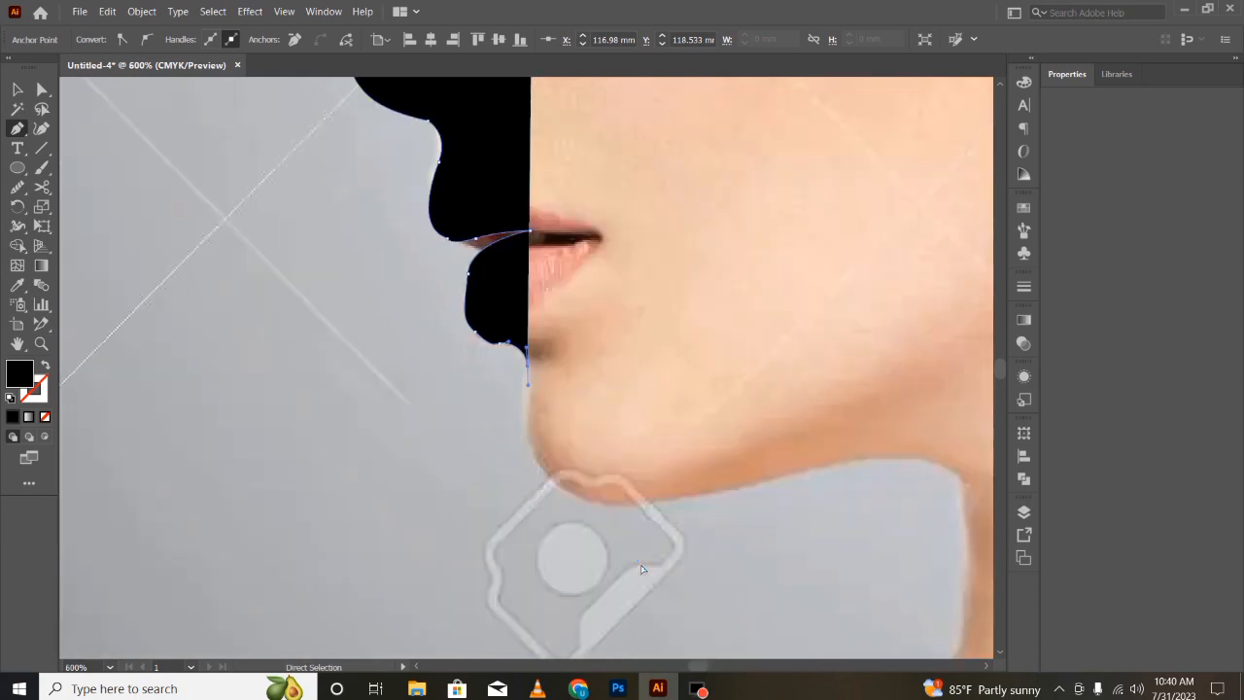
key(ctrl+minus)
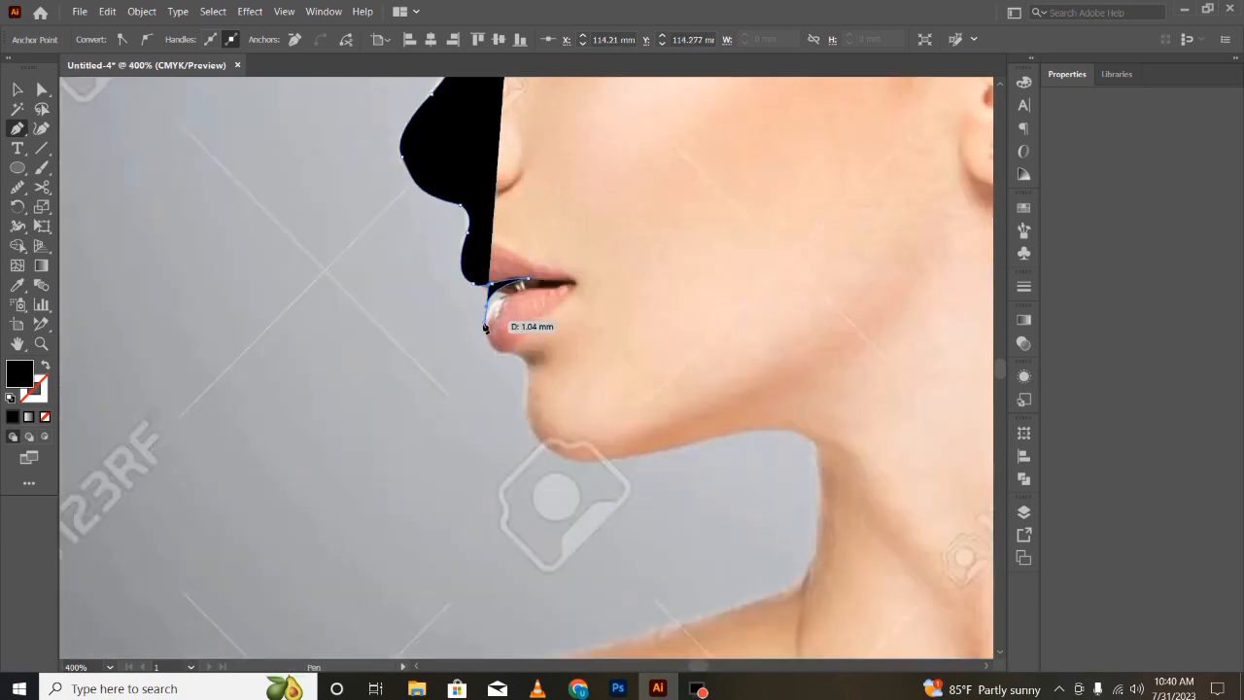
key(ctrl+z)
drag(483, 305, 524, 397)
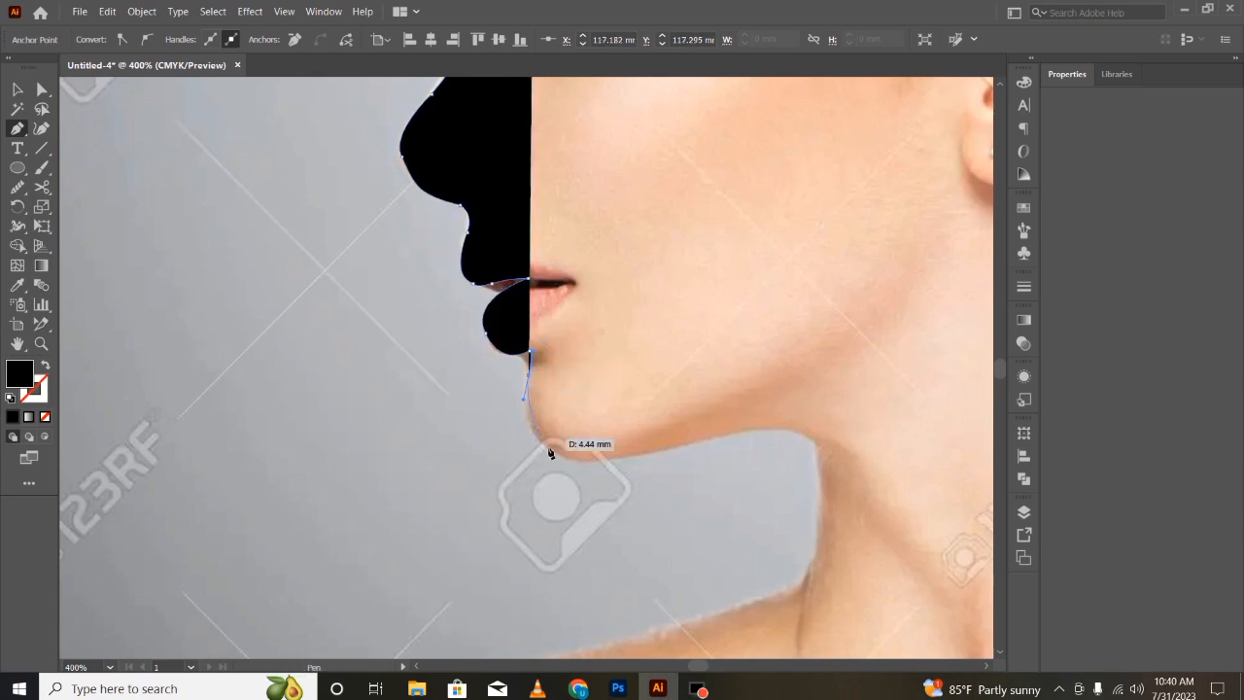
drag(553, 453, 593, 464)
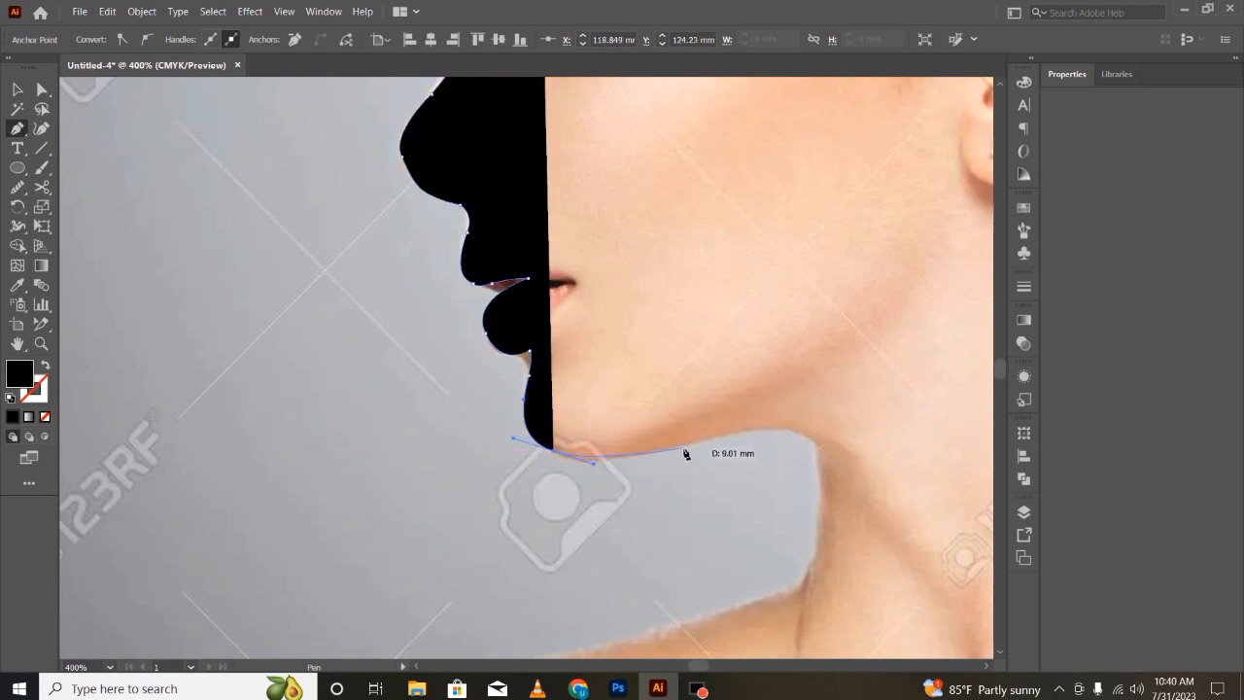
- Trace along the jawline and down the front of the neck
click(685, 451)
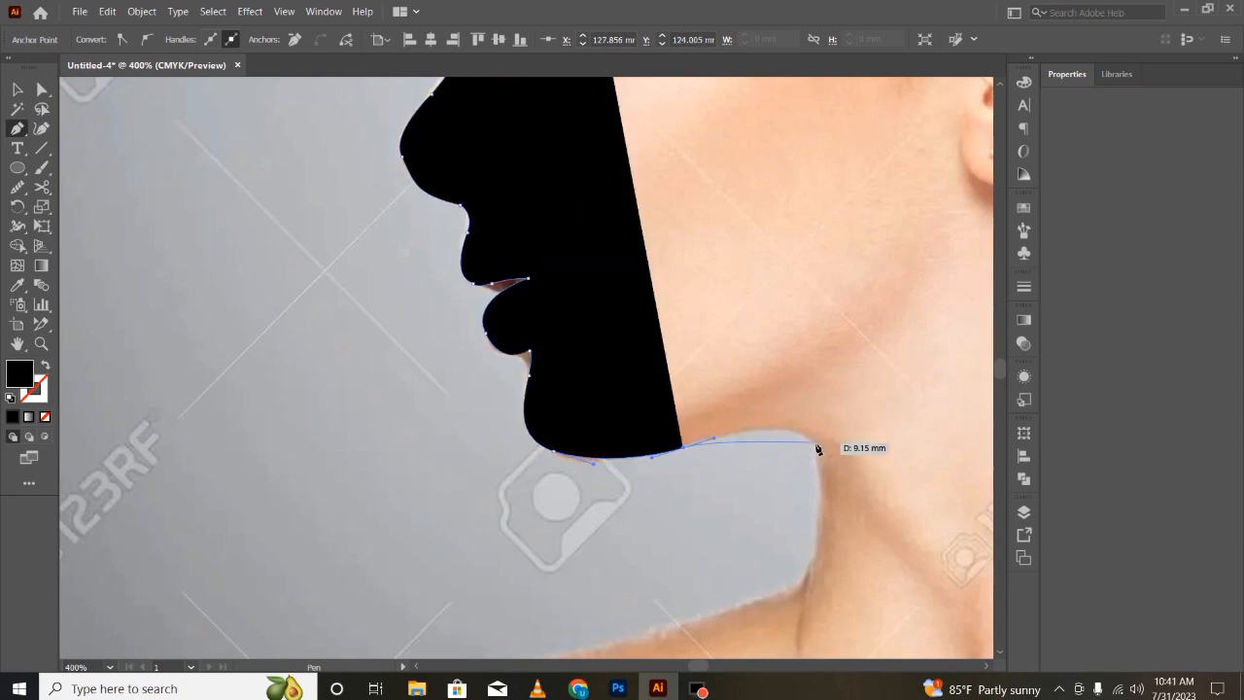
drag(816, 446, 826, 489)
click(807, 574)
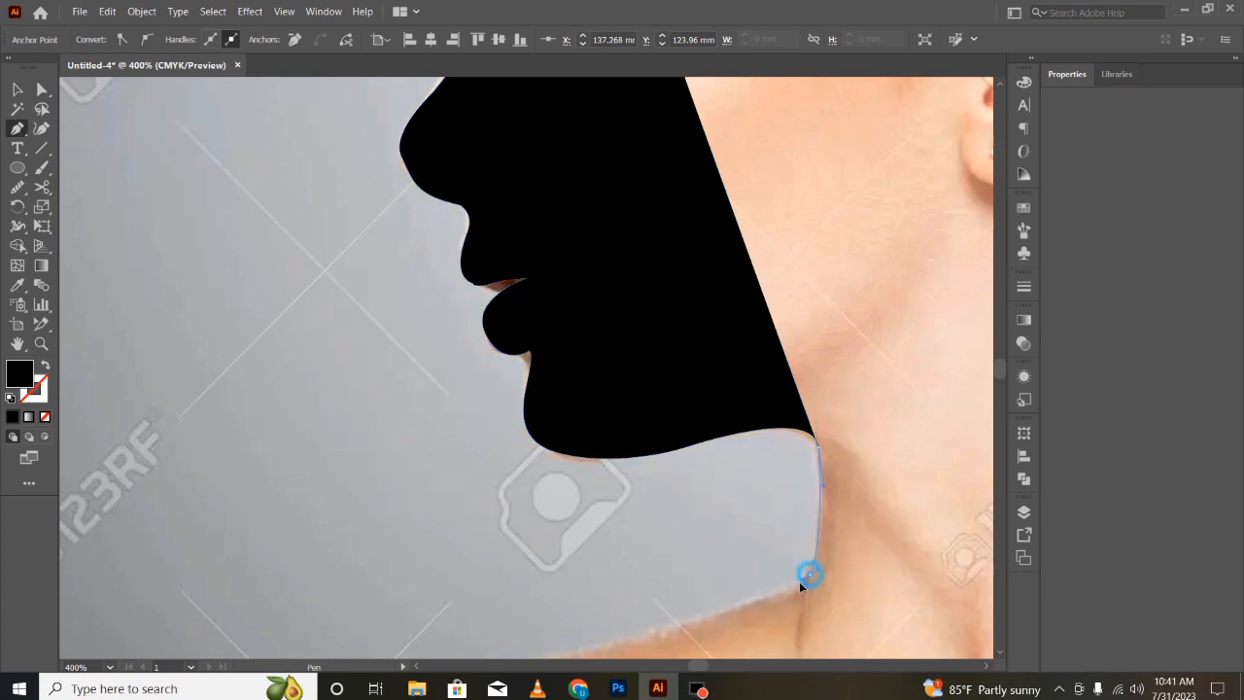
scroll(739, 581, down, 2)
click(661, 588)
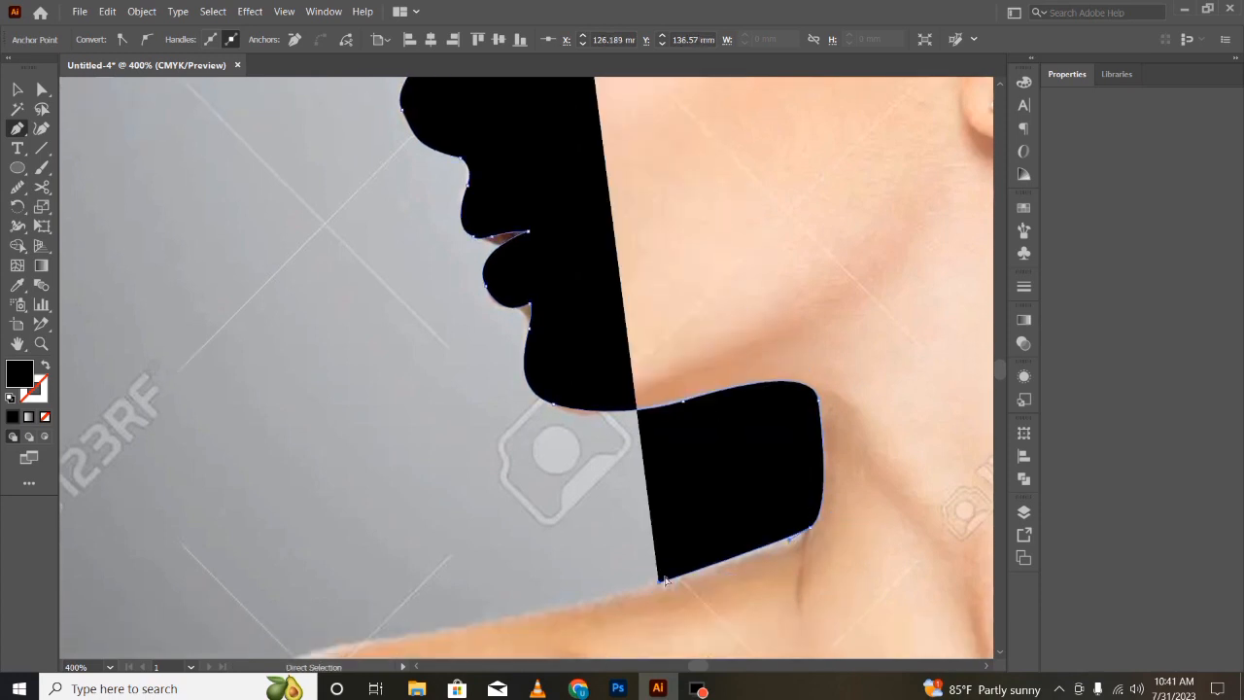
- Outline the shoulder and enclose the back of the head with straight anchors, closing the path at the forehead
key(ctrl+minus)
key(ctrl+minus)
key(ctrl+minus)
key(ctrl+minus)
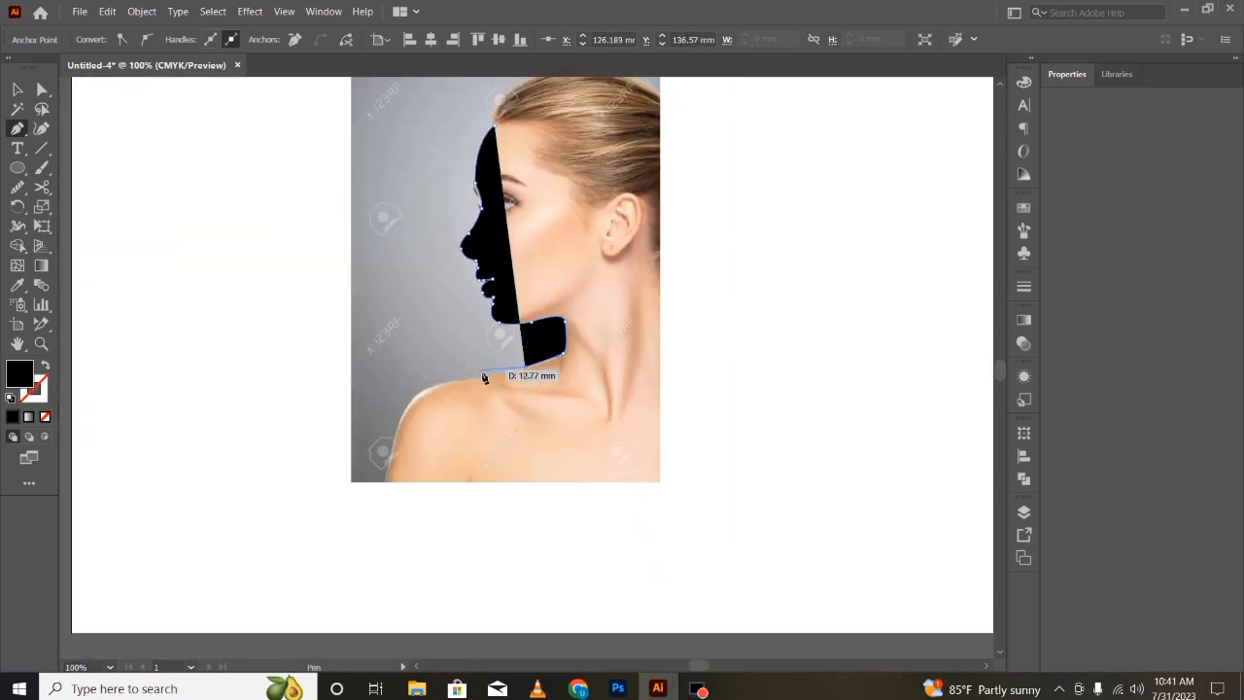
click(474, 379)
click(439, 427)
click(749, 384)
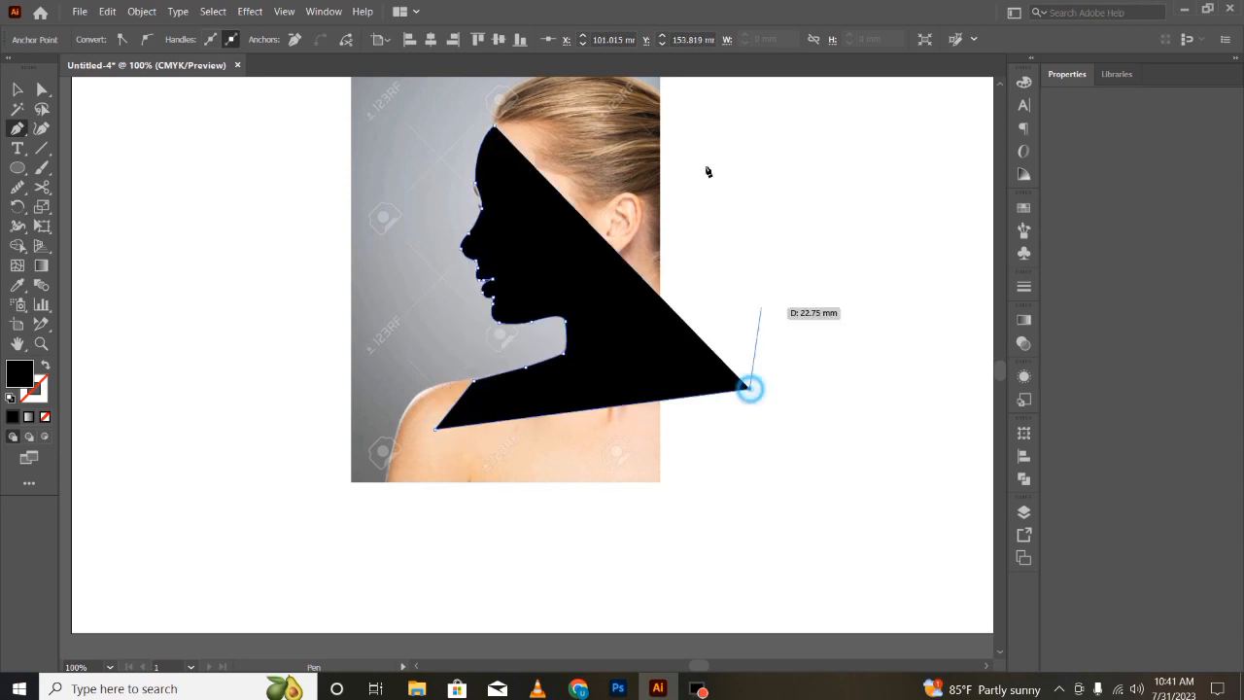
click(682, 86)
scroll(584, 158, up, 3)
click(565, 162)
click(500, 189)
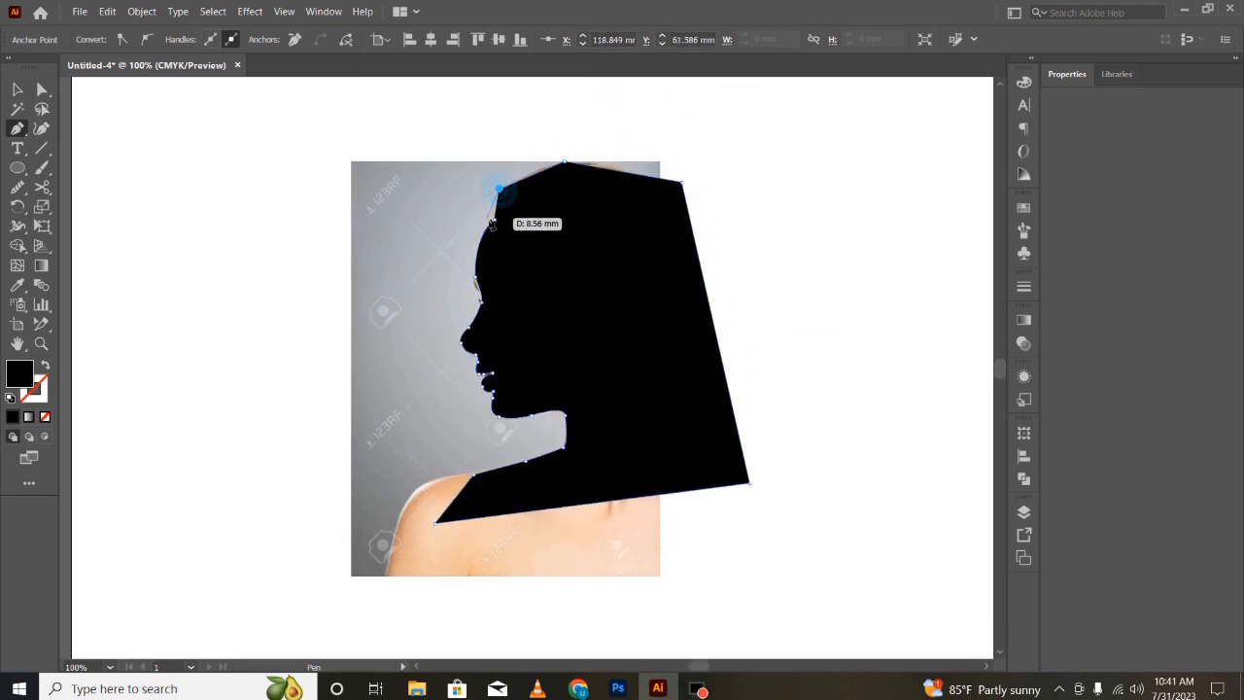
click(494, 220)
click(17, 89)
click(422, 320)
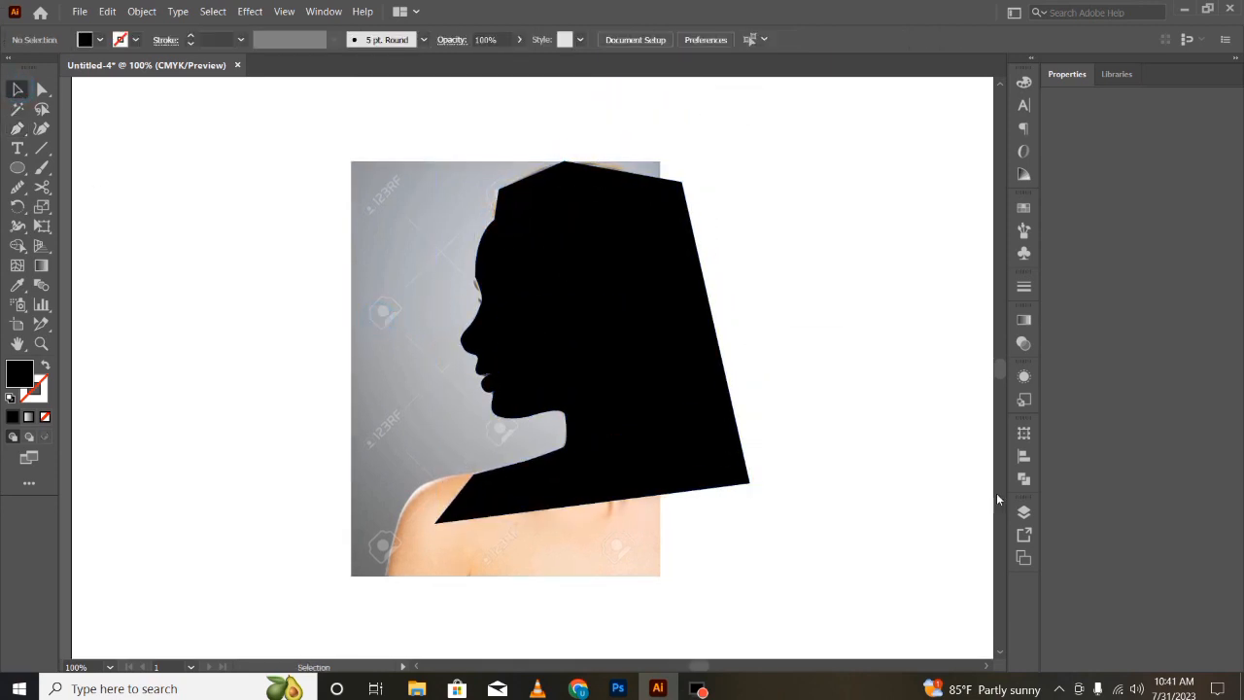
- In the Layers panel toggle the photo layer's visibility, then select the photo on the artboard
click(1024, 513)
click(757, 260)
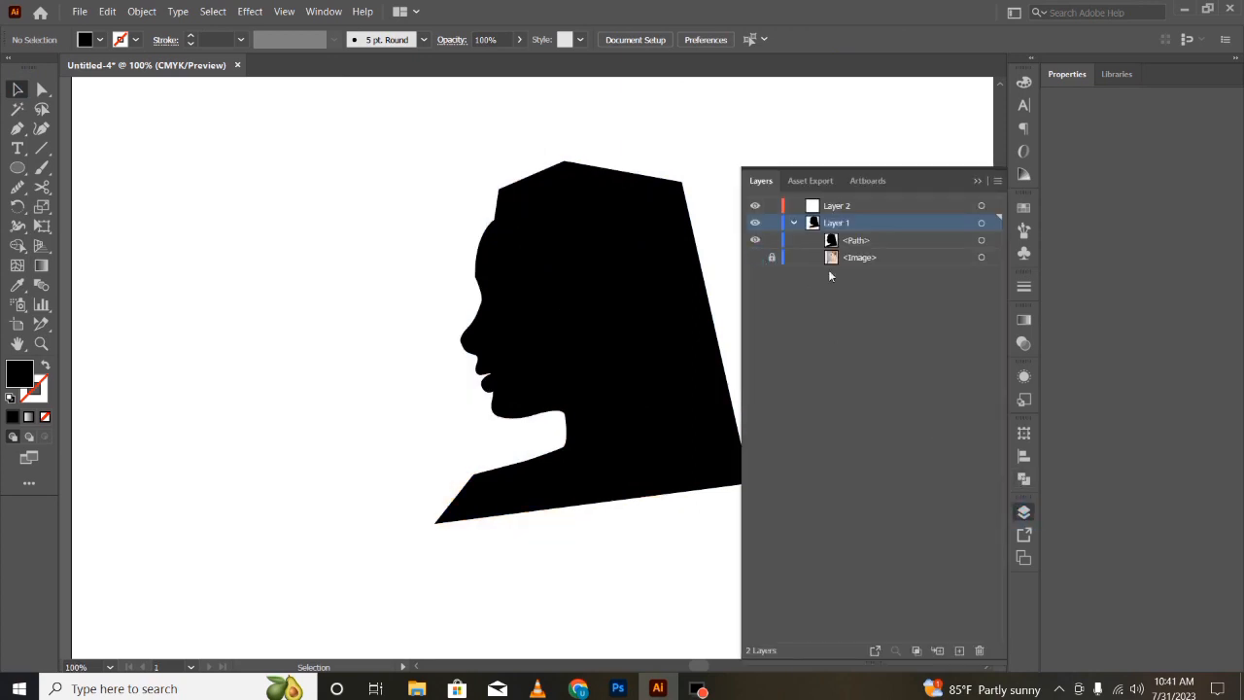
click(756, 257)
click(360, 283)
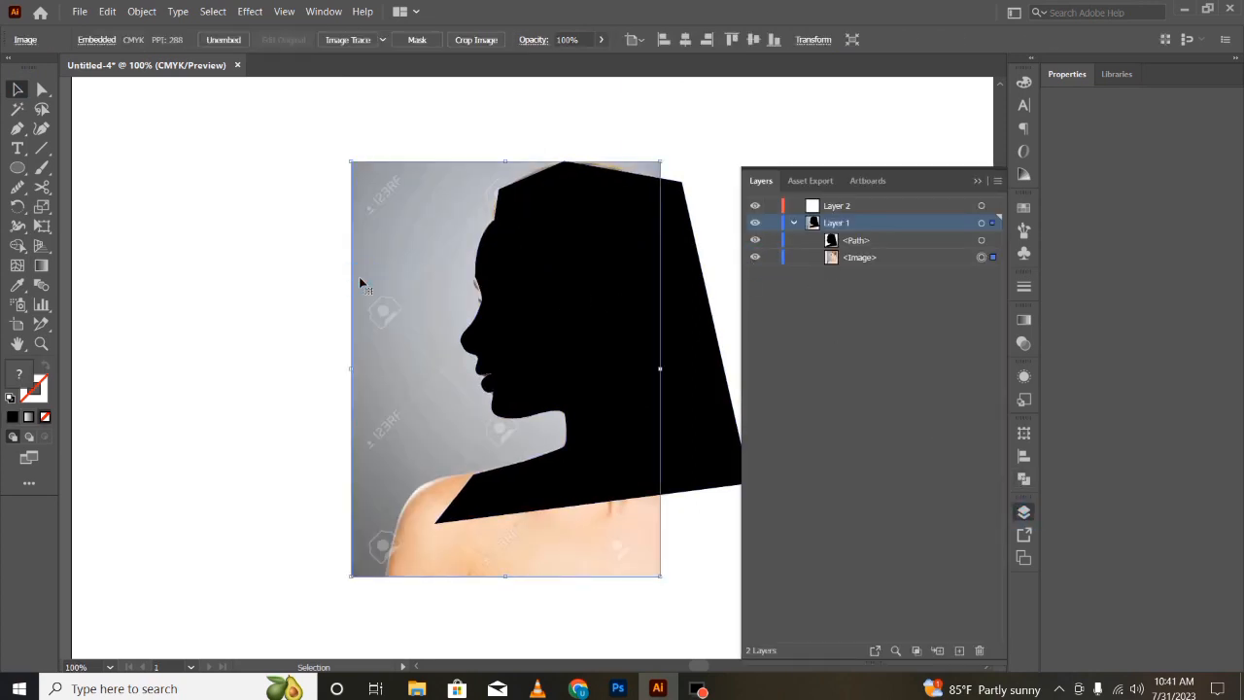
- Delete the reference photo, leaving only the black silhouette, and collapse the Layers panel
key(Delete)
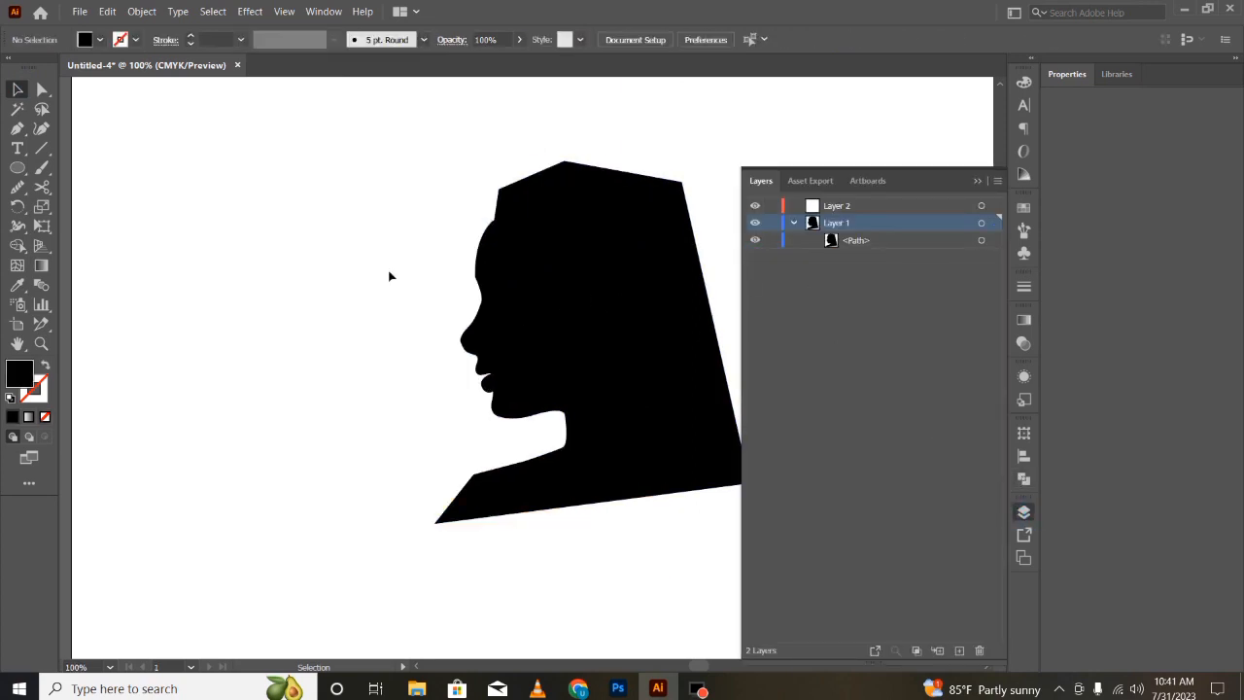
click(978, 182)
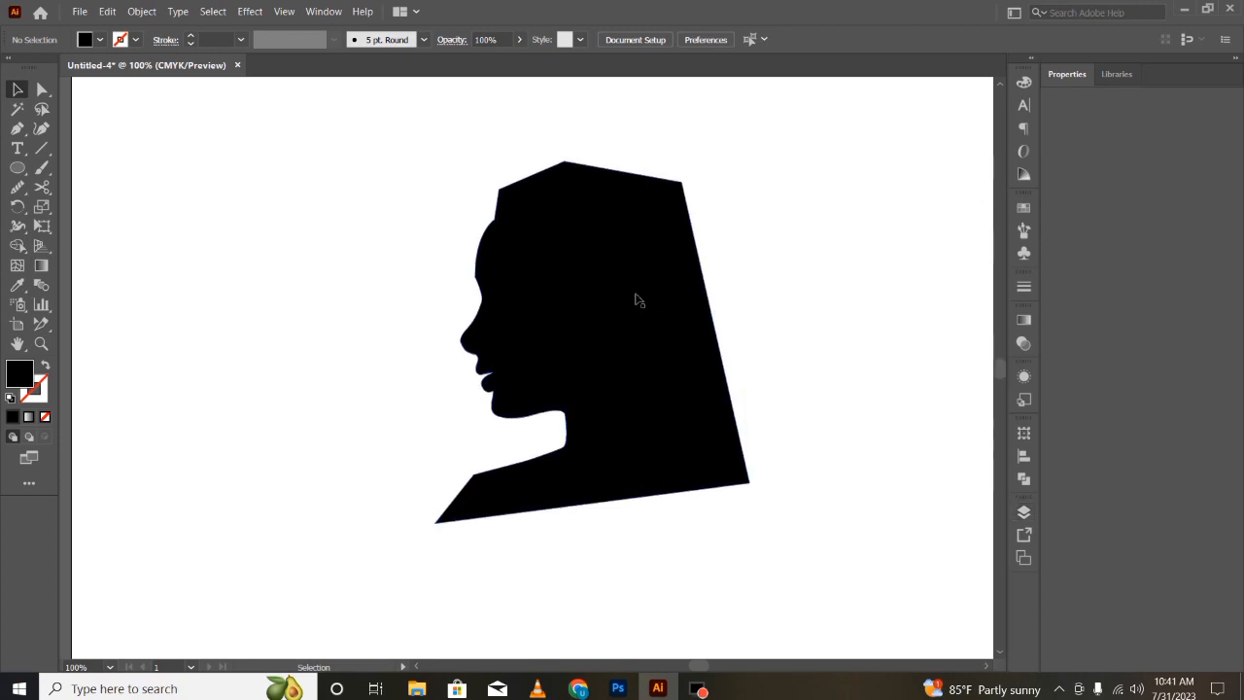
- Reflect the silhouette across the vertical axis so the face points the other way
click(584, 341)
right_click(580, 339)
mouse_move(648, 584)
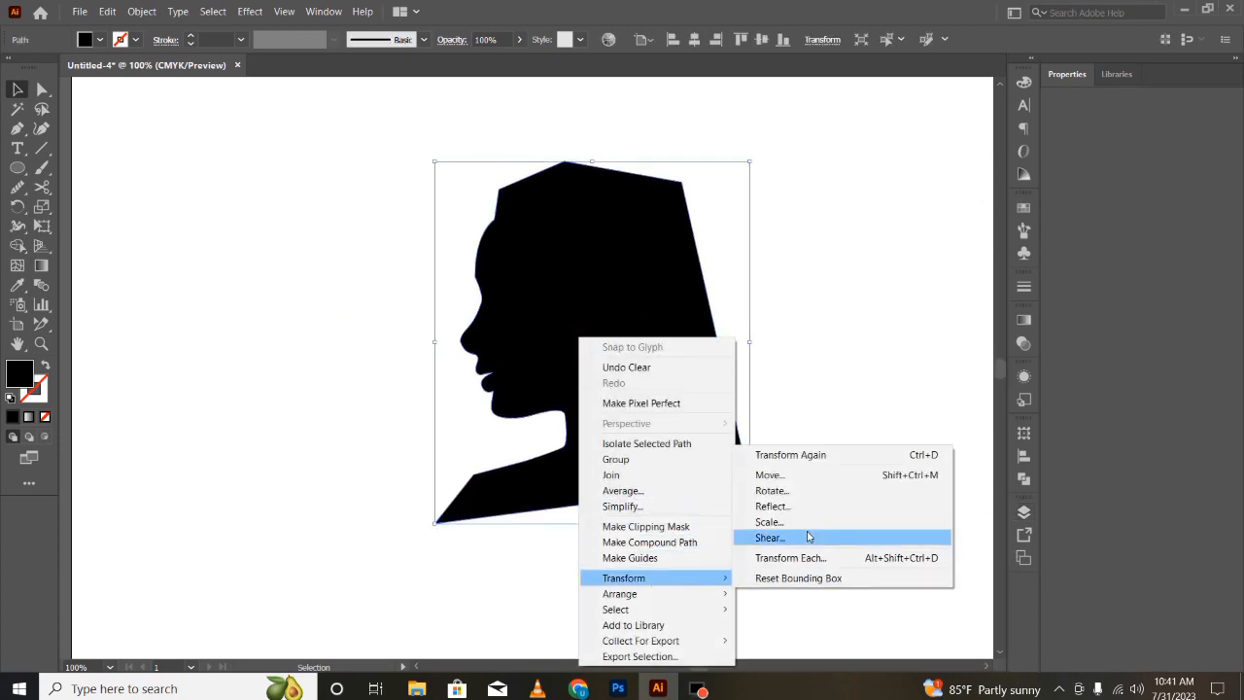
click(800, 506)
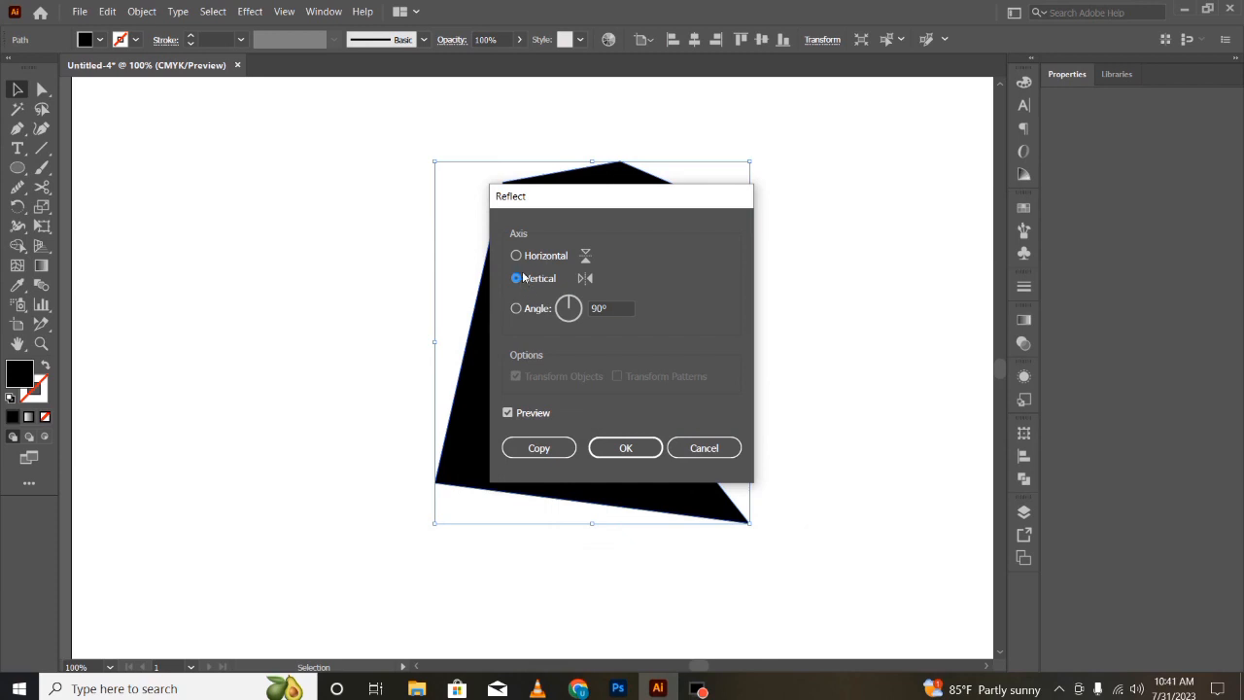
click(626, 447)
- Drag the forehead anchor's handle with the Direct Selection tool to smooth the brow curve
key(ctrl+equal)
key(ctrl+equal)
scroll(677, 385, up, 5)
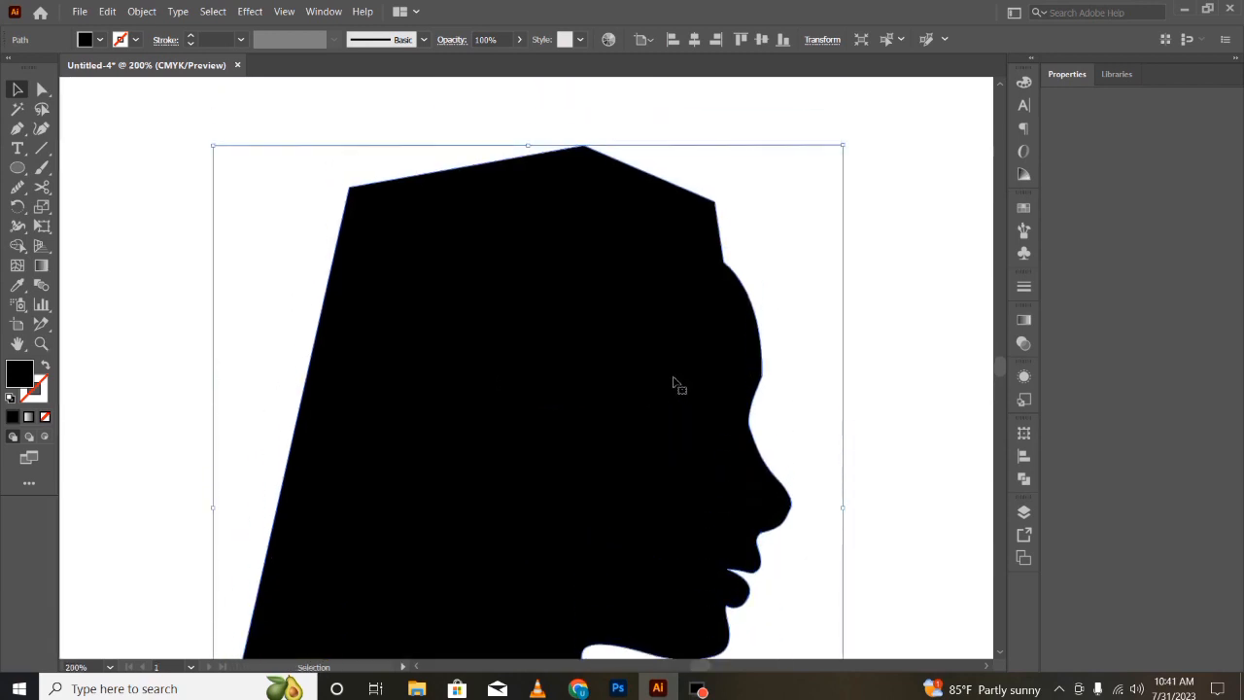
key(ctrl+equal)
scroll(983, 464, up, 5)
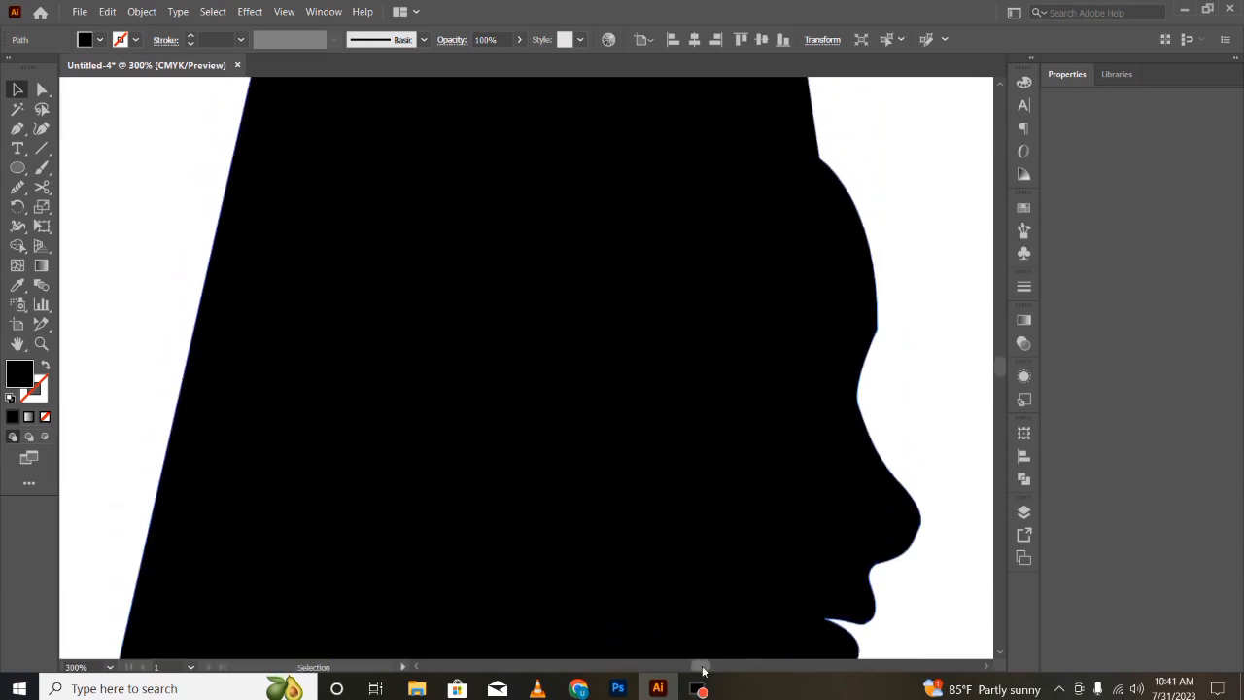
drag(703, 671, 703, 670)
click(41, 89)
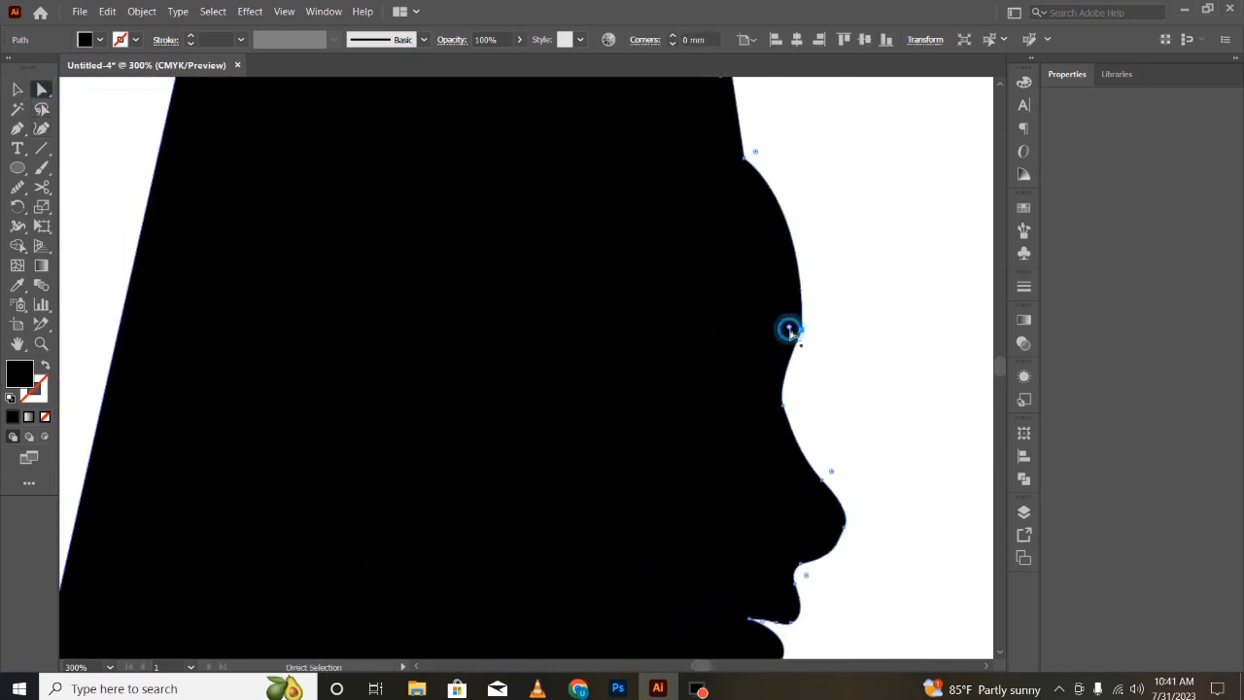
double_click(789, 330)
click(582, 388)
drag(789, 327, 706, 336)
- Adjust the anchor at the top of the forehead to smooth the hairline curve
scroll(842, 158, up, 3)
click(756, 249)
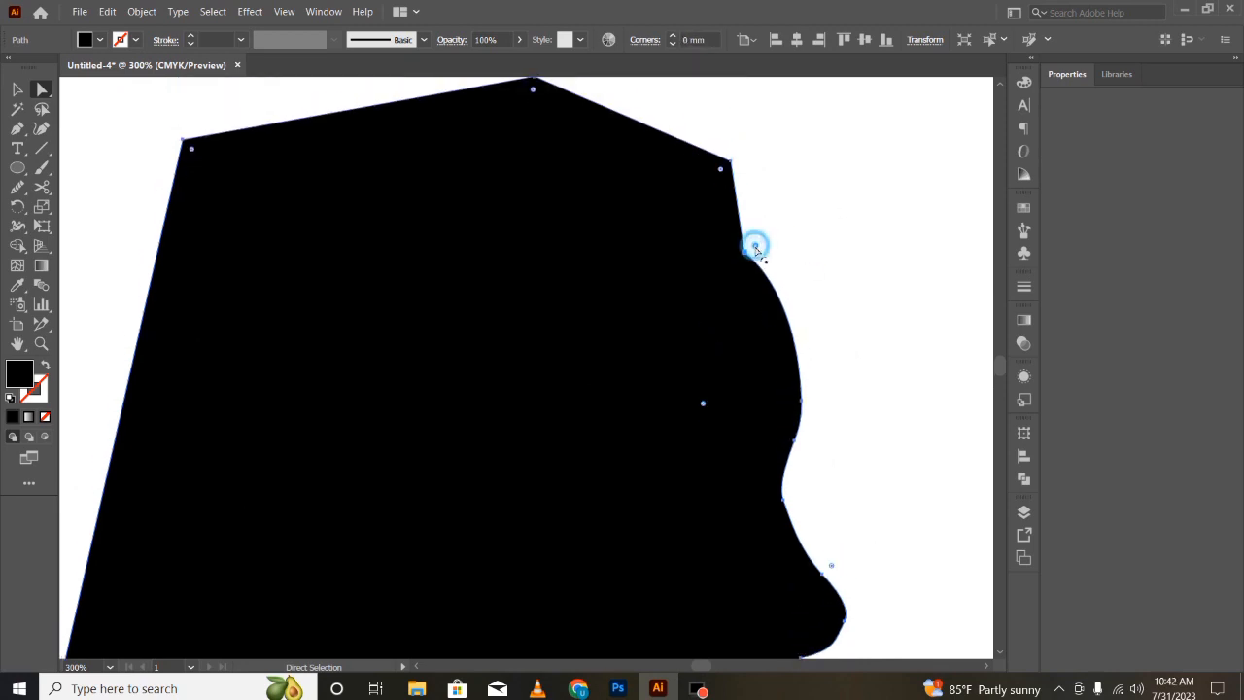
double_click(756, 249)
click(580, 387)
drag(756, 249, 799, 245)
scroll(809, 297, down, 3)
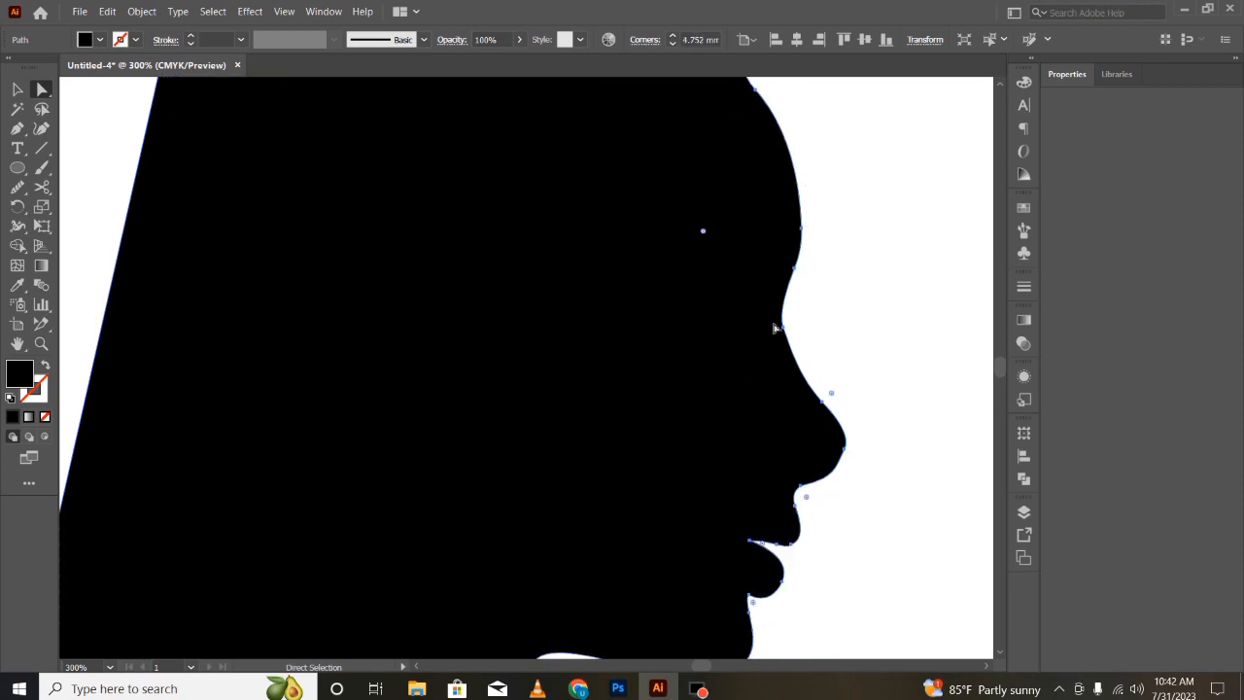
- Drag the handle of the anchor above the nose tip to reshape the nose bridge curve
click(15, 87)
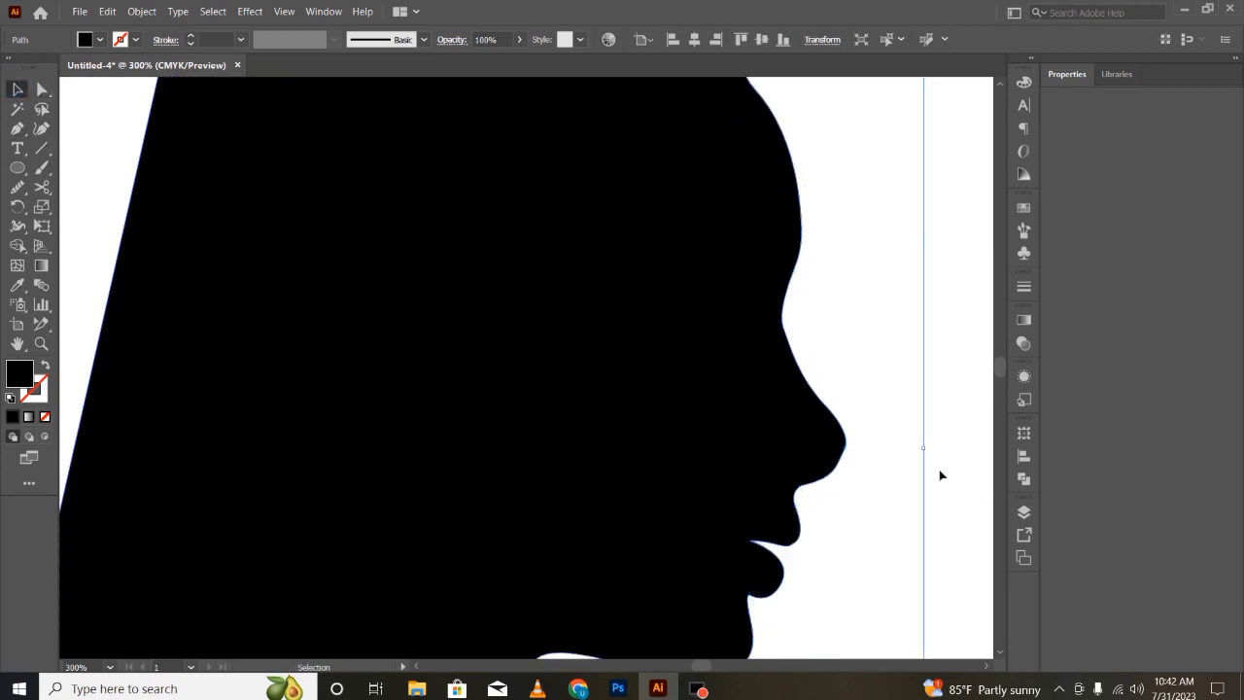
click(42, 89)
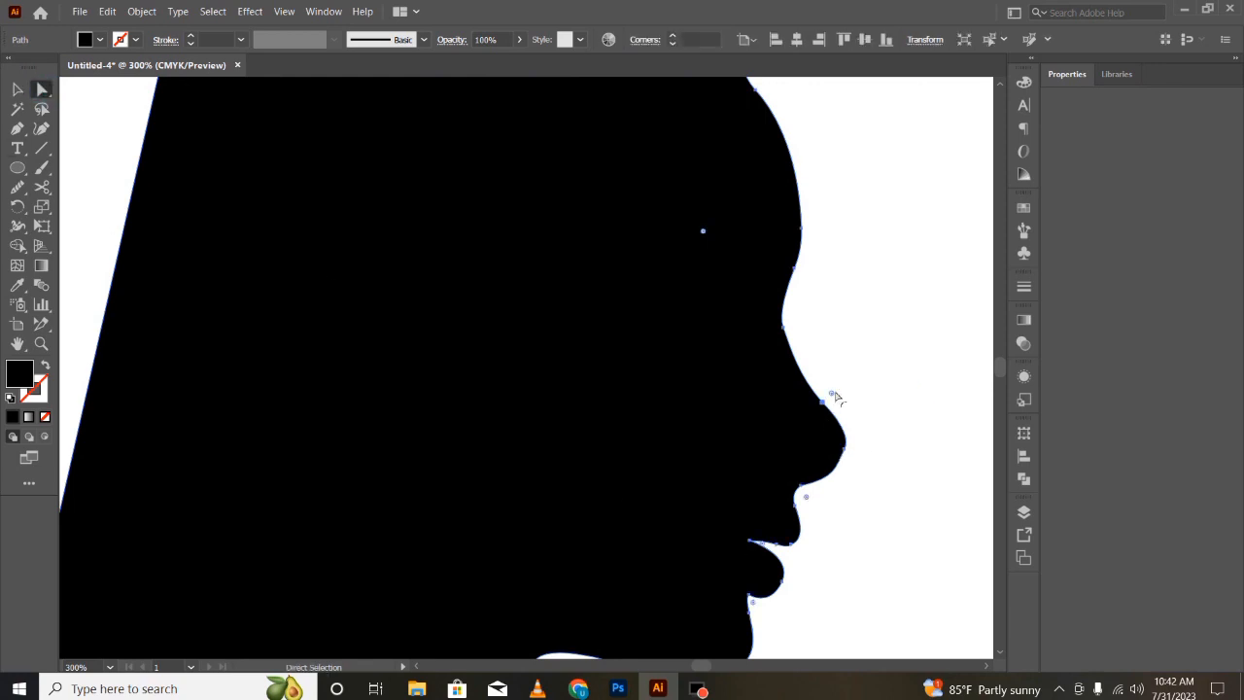
drag(834, 397, 912, 319)
click(885, 486)
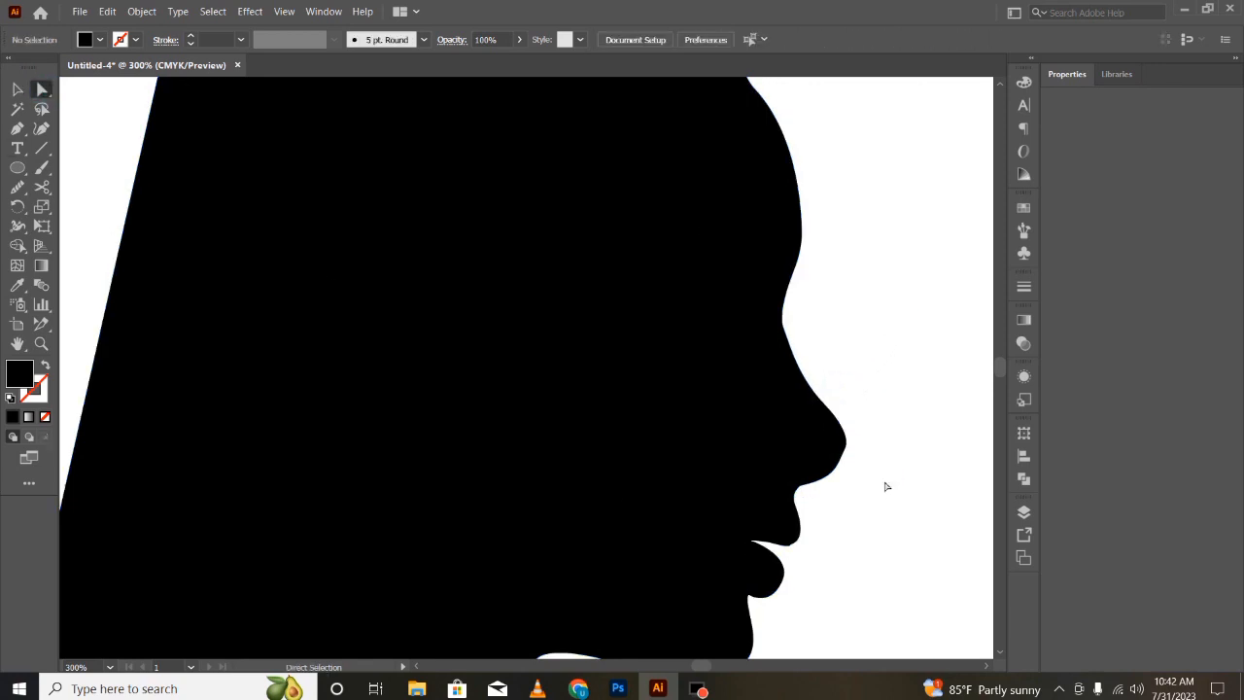
click(847, 437)
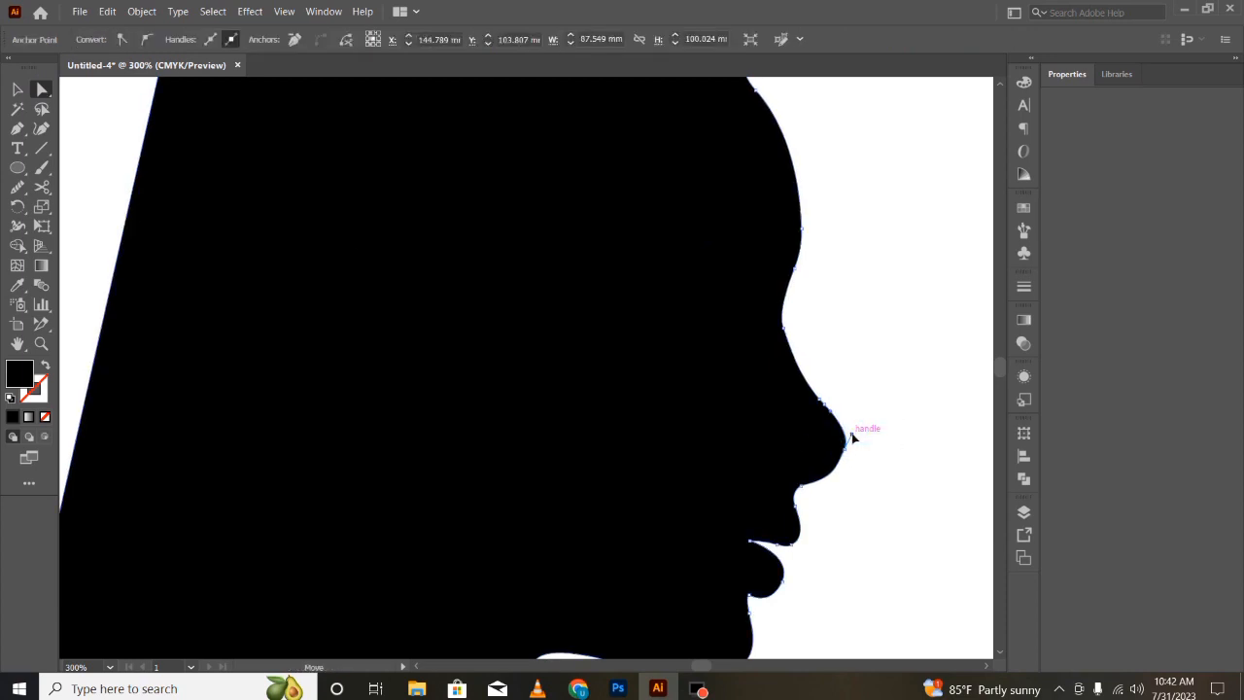
click(908, 536)
- Drag the corner anchor above the forehead inward to soften the top of the head
scroll(908, 539, down, 3)
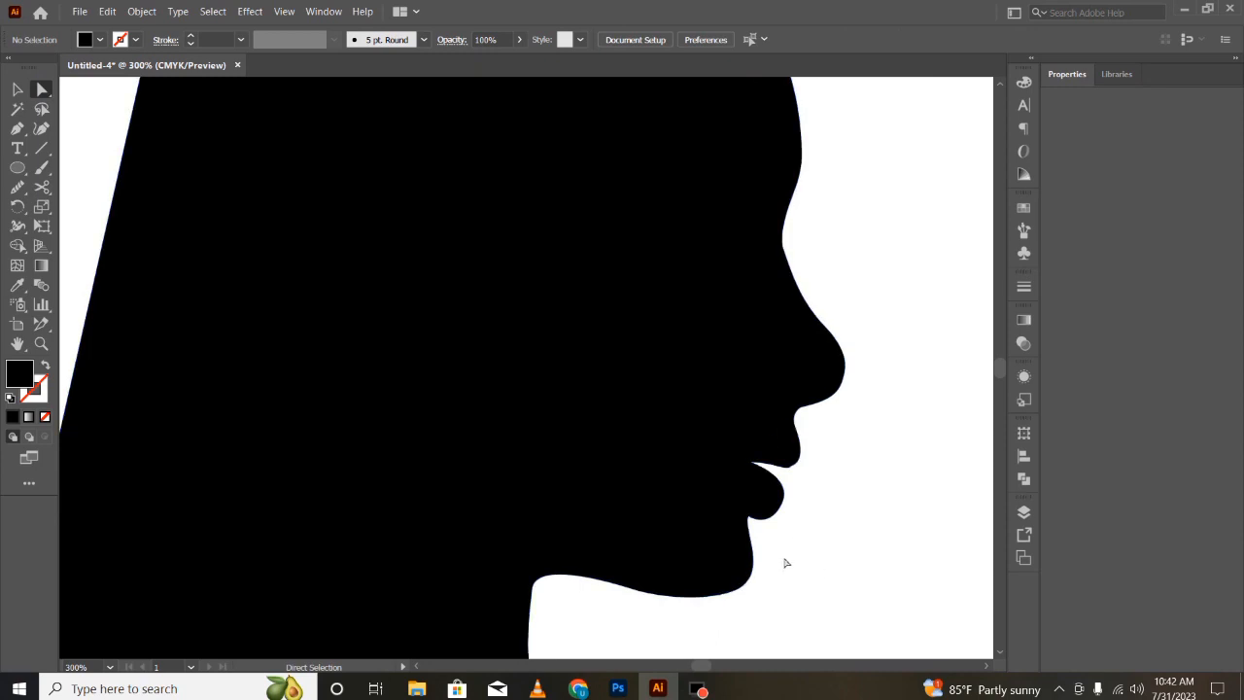
scroll(786, 563, up, 10)
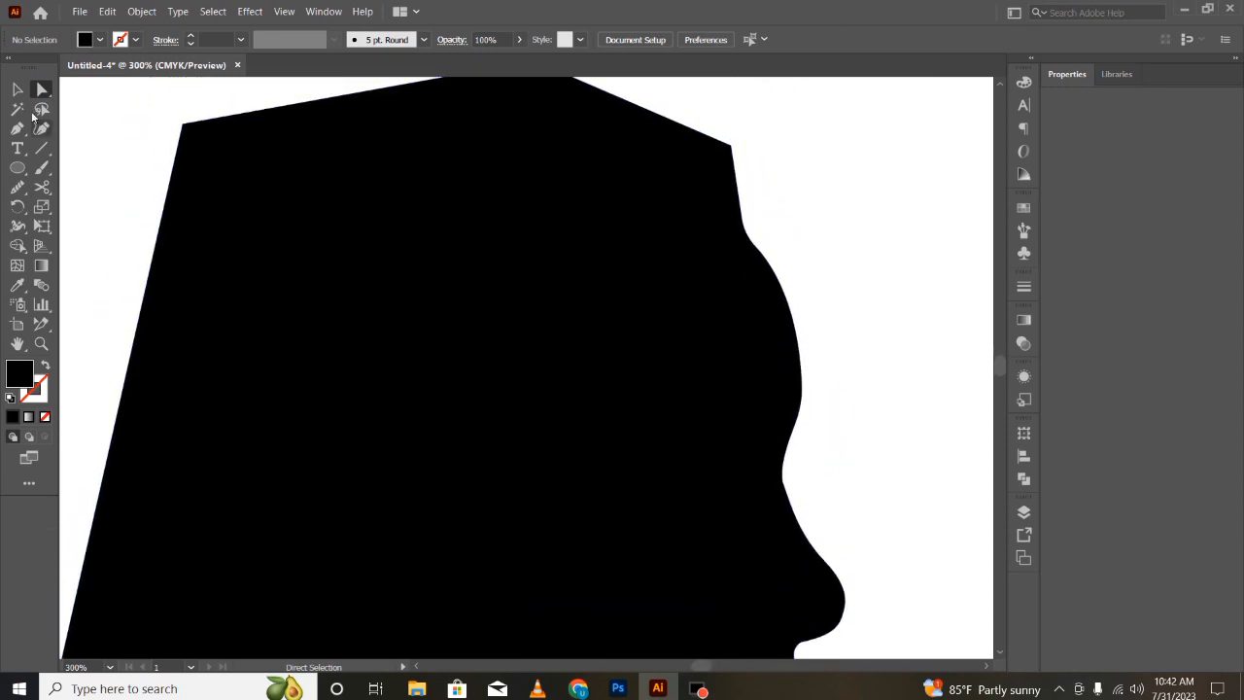
click(732, 147)
drag(721, 155, 656, 195)
click(851, 238)
- Draw a large circle over the silhouette with the Ellipse tool and set its fill to none
key(ctrl+minus)
key(ctrl+minus)
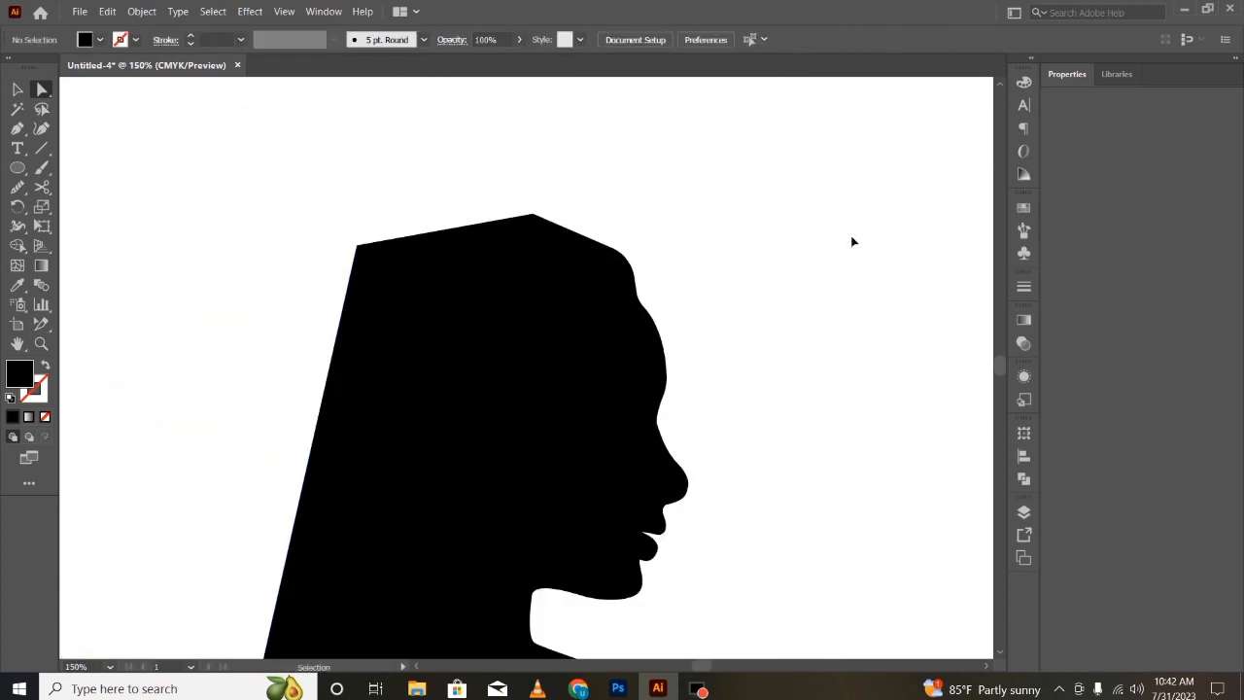
scroll(854, 242, down, 3)
key(ctrl+minus)
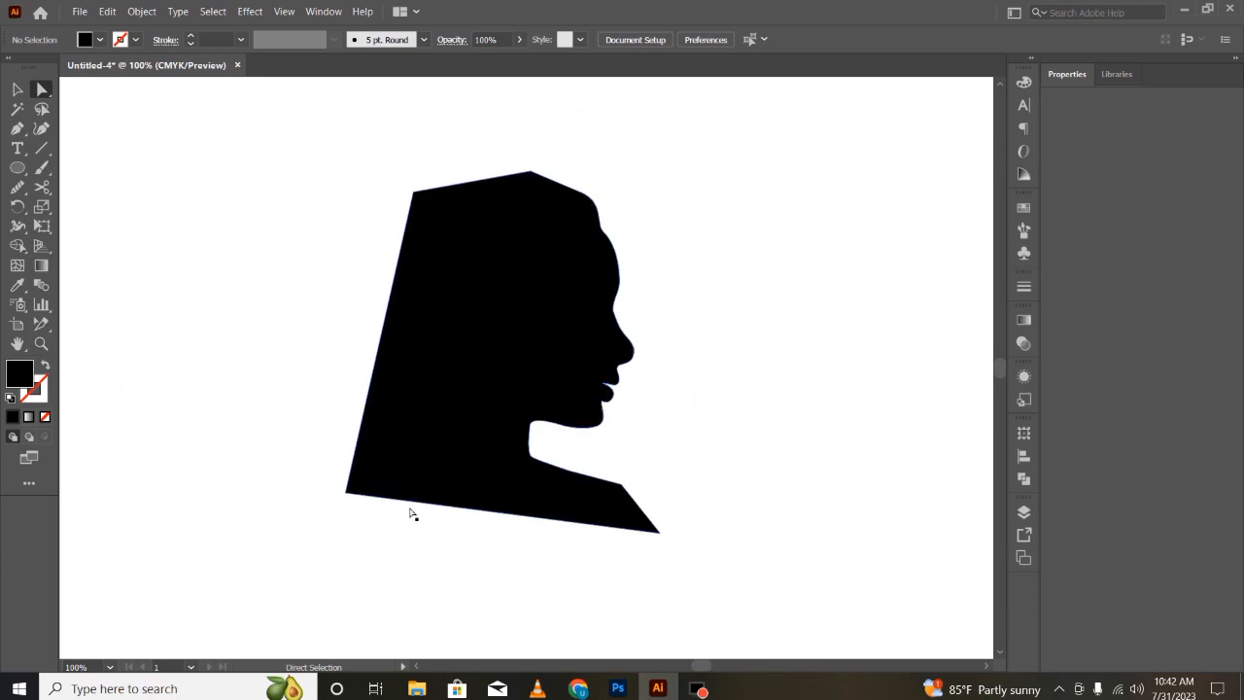
click(17, 167)
drag(204, 136, 660, 496)
click(87, 39)
click(46, 68)
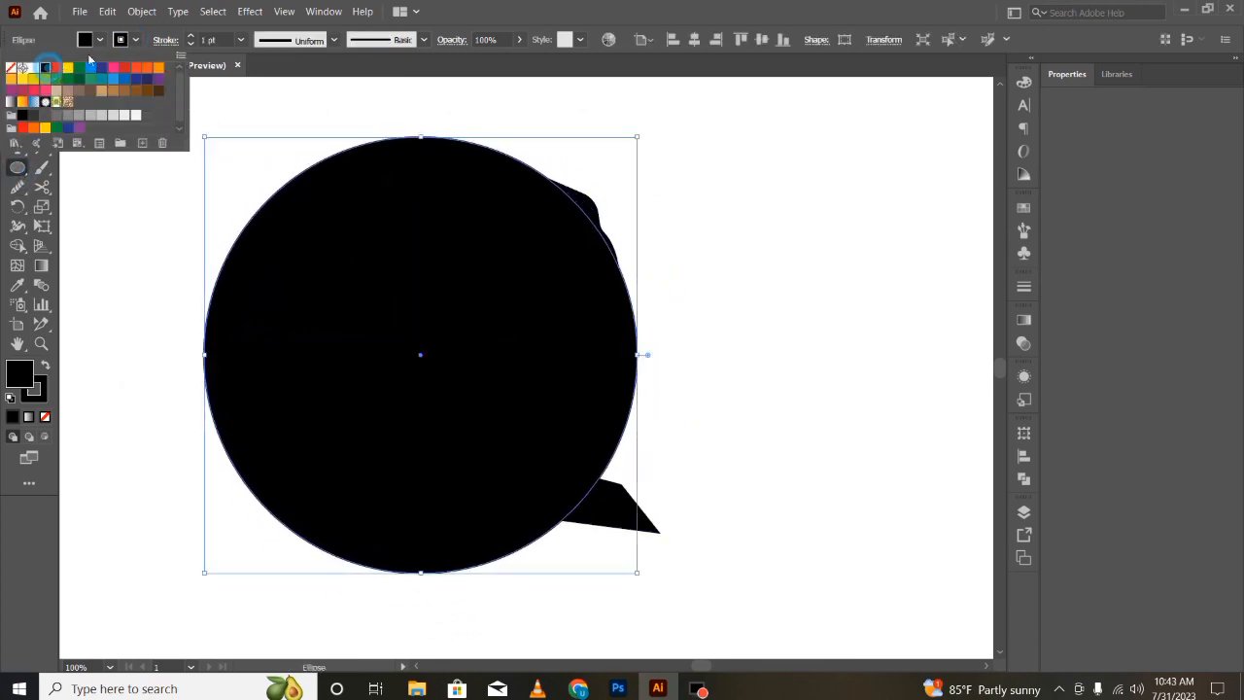
click(99, 41)
click(99, 41)
click(11, 68)
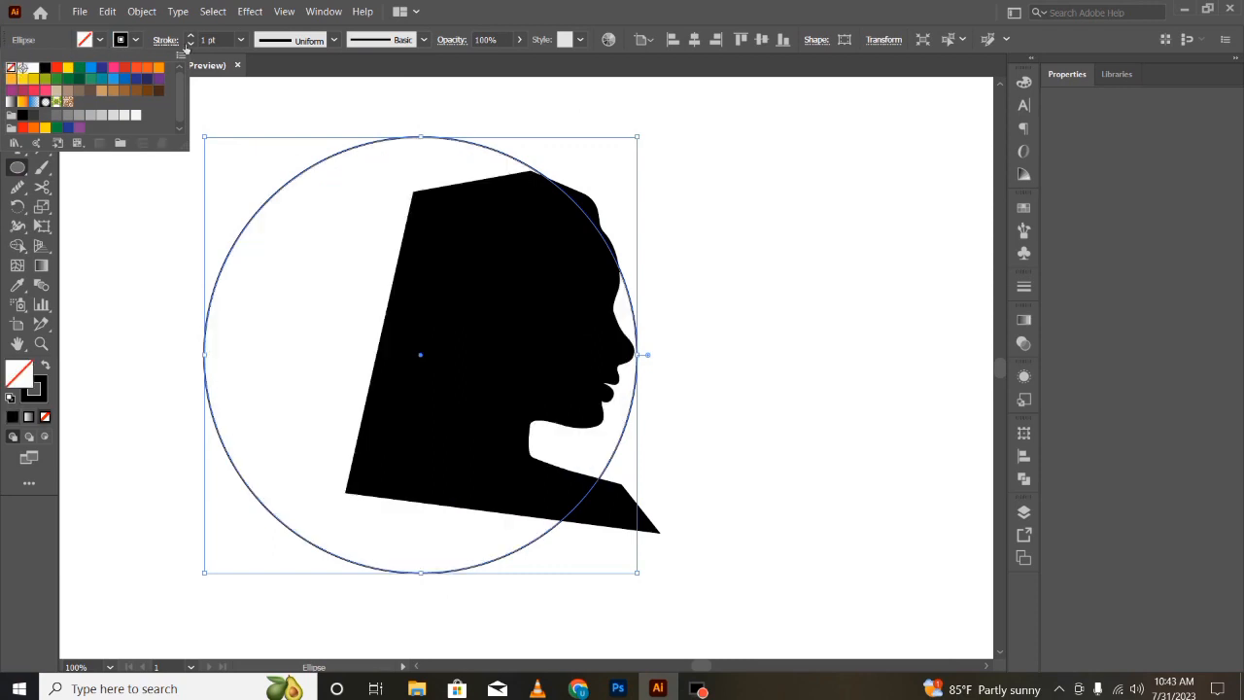
- Set the circle's stroke weight to 18 pt and deselect it
click(241, 39)
click(251, 229)
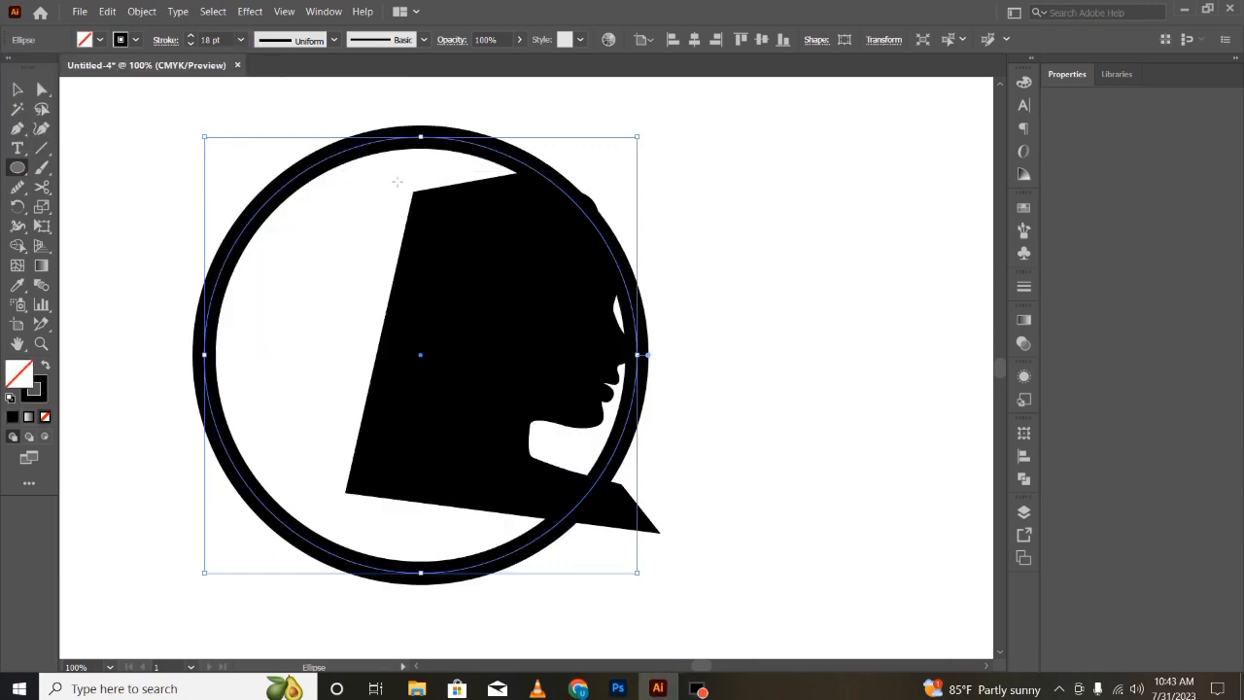
key(v)
click(765, 303)
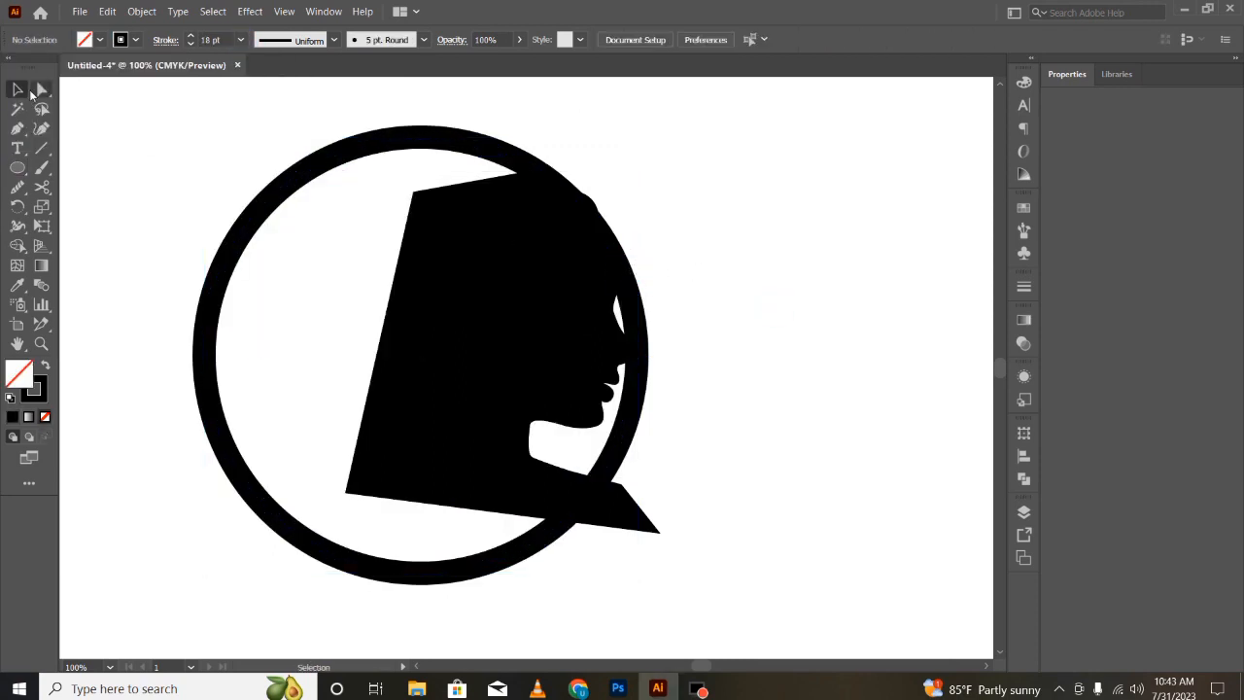
double_click(305, 166)
click(97, 278)
click(255, 204)
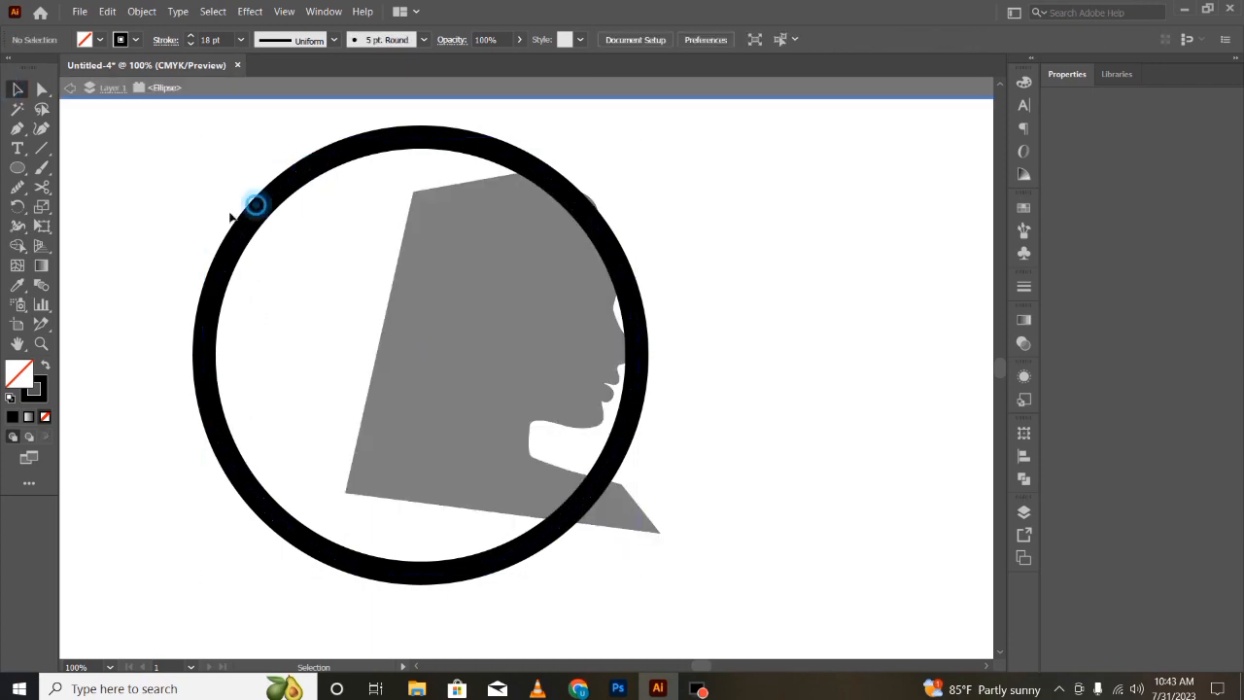
key(Escape)
- Reposition the circle and the silhouette so the face sits inside the ring
click(254, 204)
drag(255, 204, 472, 184)
mouse_move(416, 111)
mouse_down()
mouse_move(488, 186)
mouse_move(424, 135)
mouse_up()
click(545, 283)
drag(671, 171, 608, 139)
drag(544, 302, 573, 319)
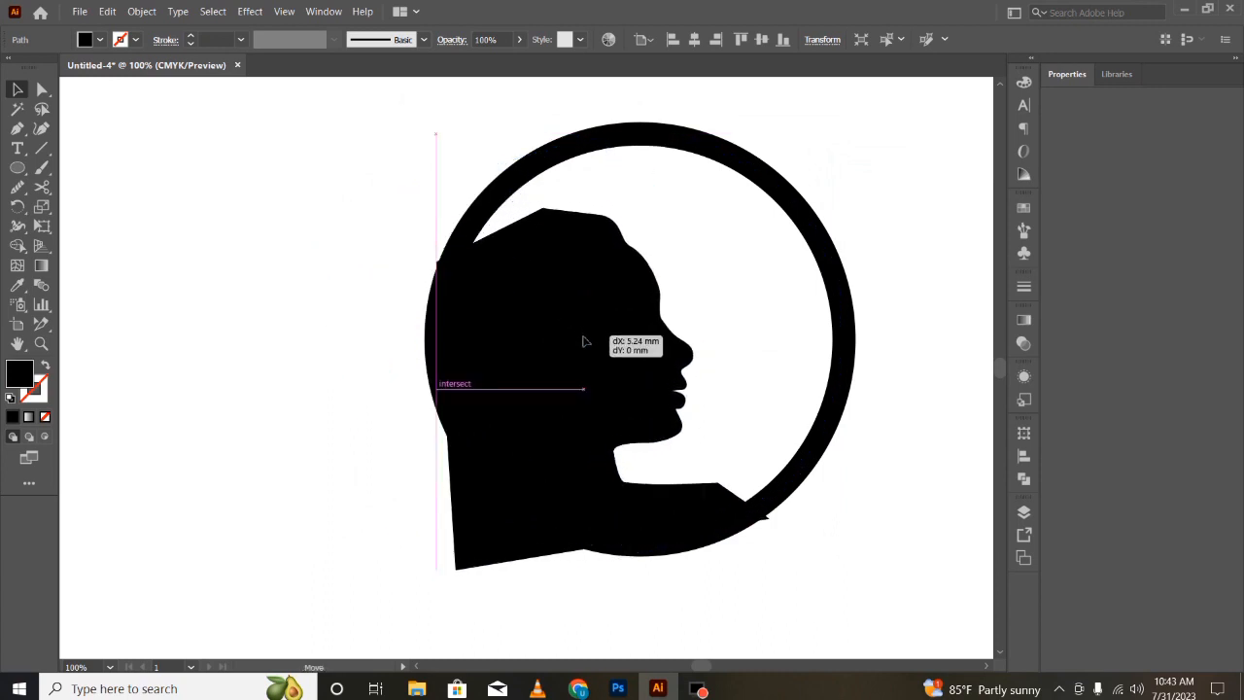
drag(584, 341, 585, 341)
- Resize the circle and move it up to frame the head
click(547, 148)
drag(436, 133, 468, 177)
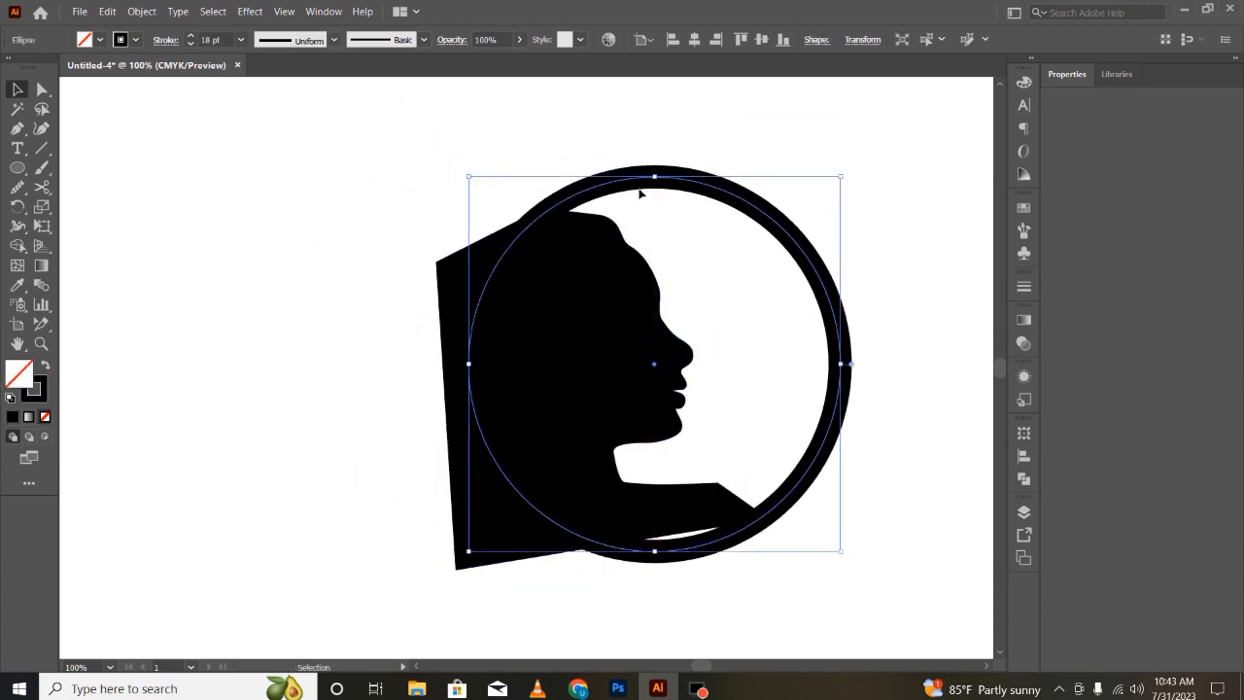
click(355, 196)
drag(608, 188, 610, 157)
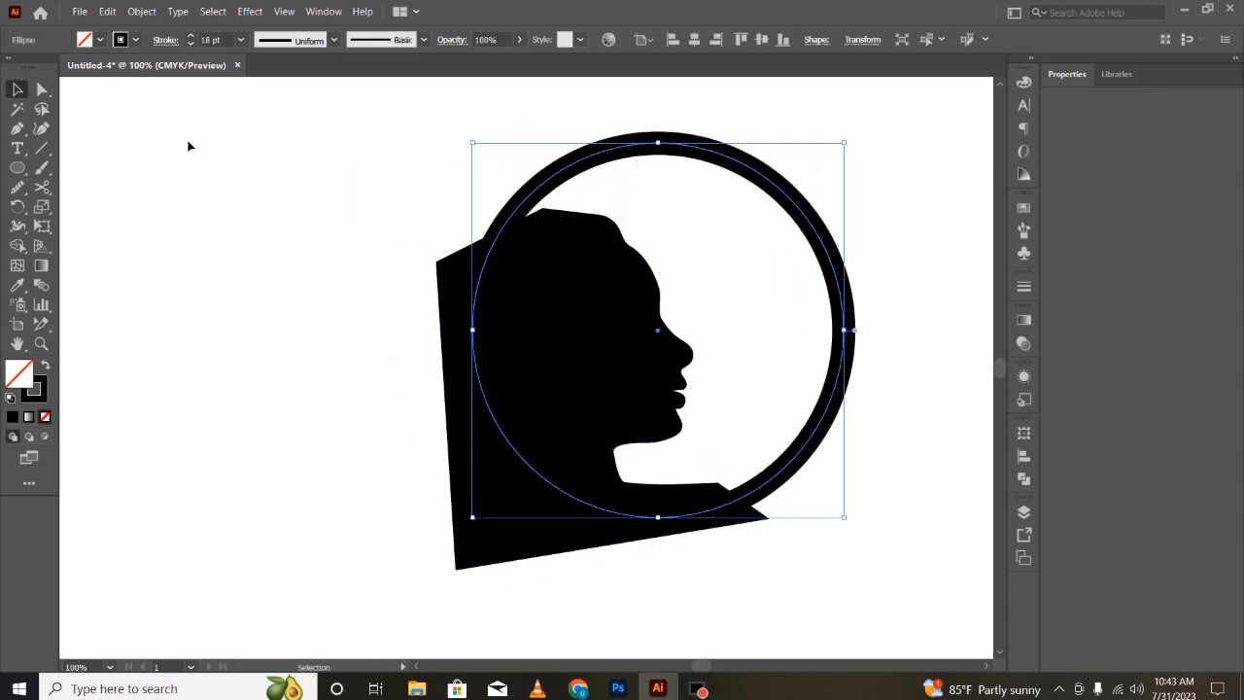
- Colour the circle's stroke red and outline the stroke into a filled ring
click(138, 41)
click(52, 73)
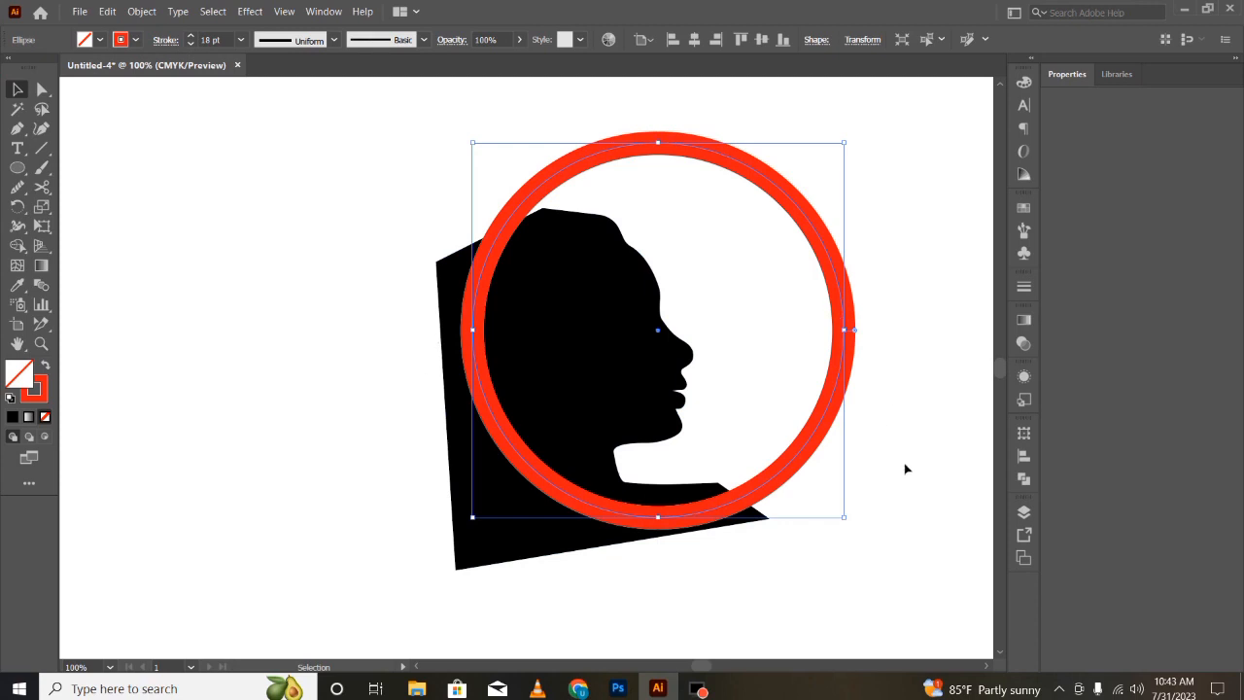
click(142, 10)
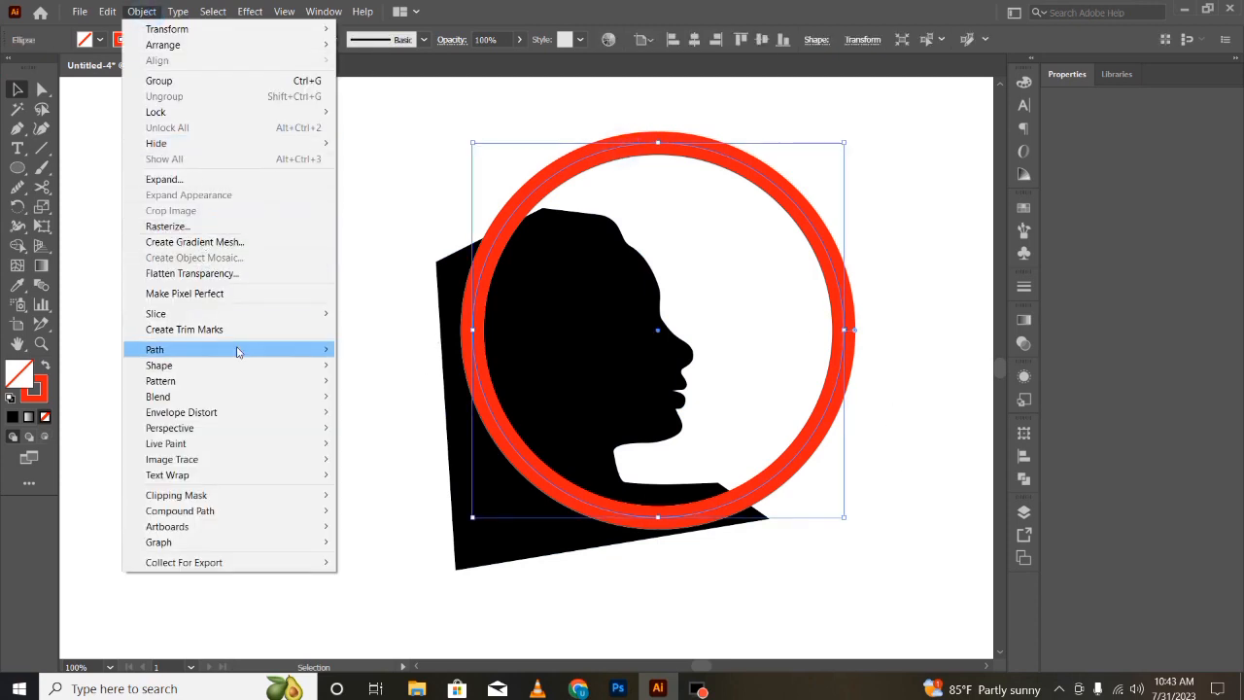
mouse_move(238, 349)
click(380, 383)
click(421, 332)
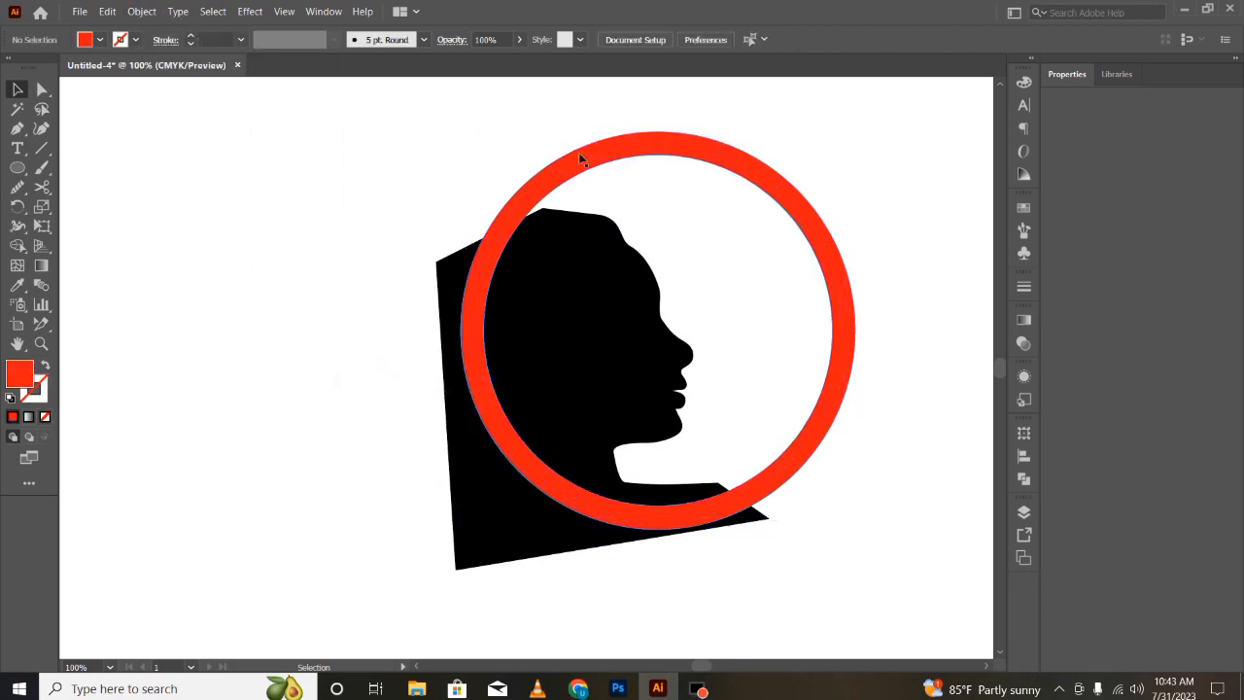
- Nudge the ring and rotate the silhouette so the face tilts upward
mouse_move(582, 157)
mouse_down()
mouse_move(579, 139)
mouse_move(603, 160)
mouse_up()
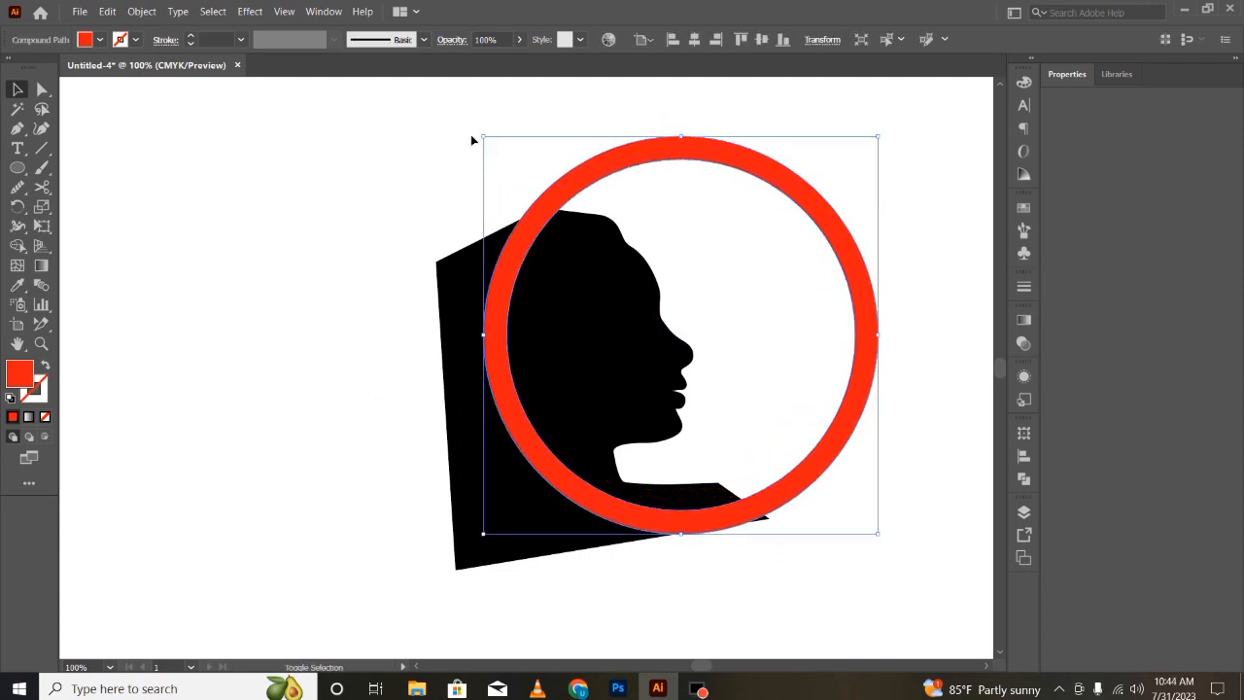
click(439, 291)
drag(367, 266, 416, 291)
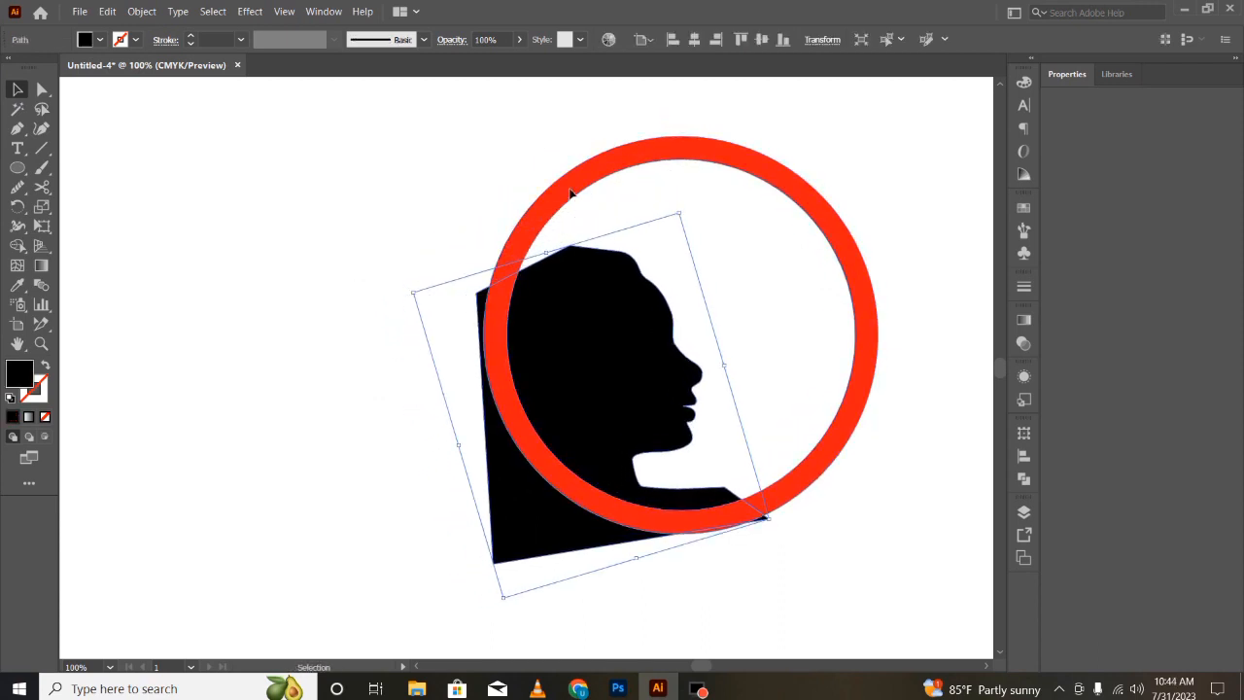
- Try to resize the ring, then undo it
click(570, 188)
drag(487, 137, 560, 221)
key(ctrl+z)
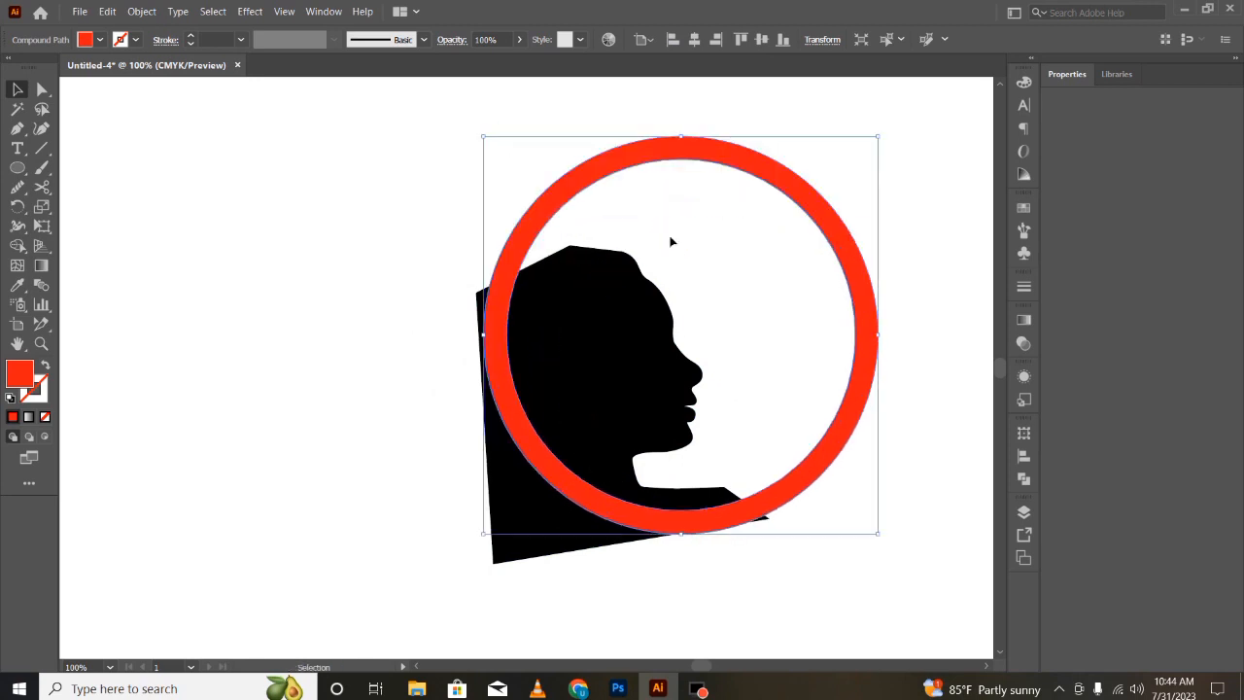
- Scale the ring down and position it around the face, adjusting the silhouette slightly
drag(483, 138, 578, 231)
drag(823, 284, 806, 268)
drag(710, 214, 658, 225)
click(538, 342)
drag(629, 380, 639, 383)
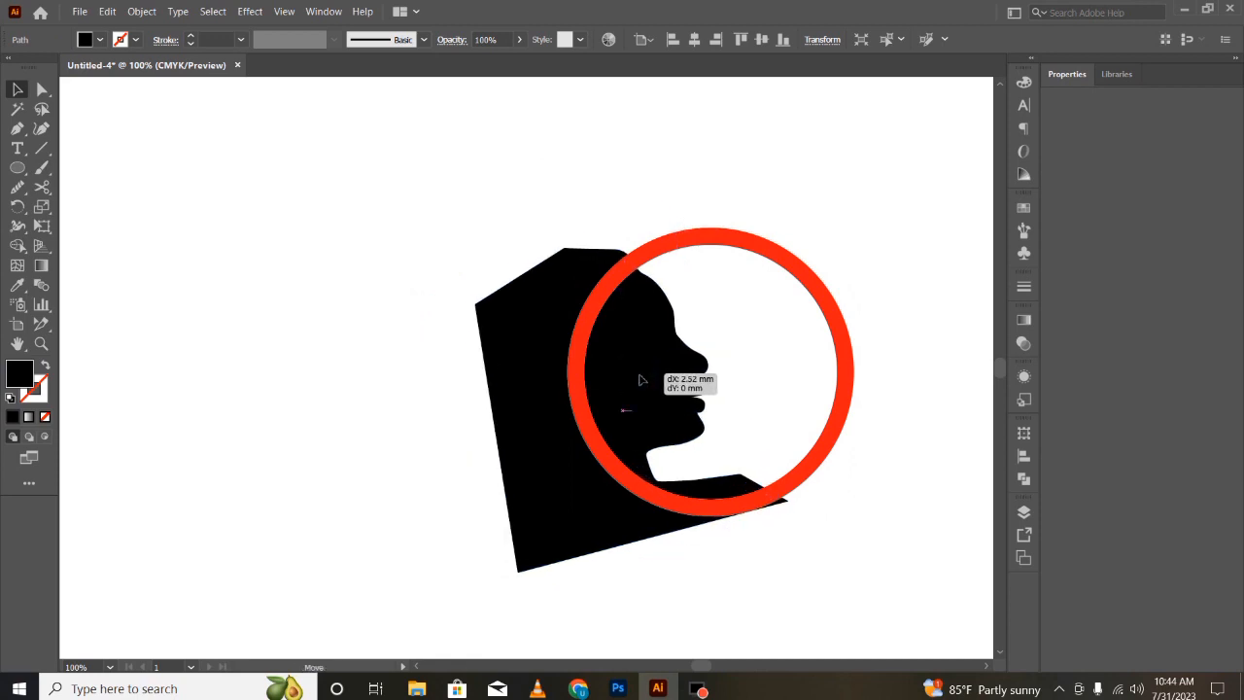
click(367, 580)
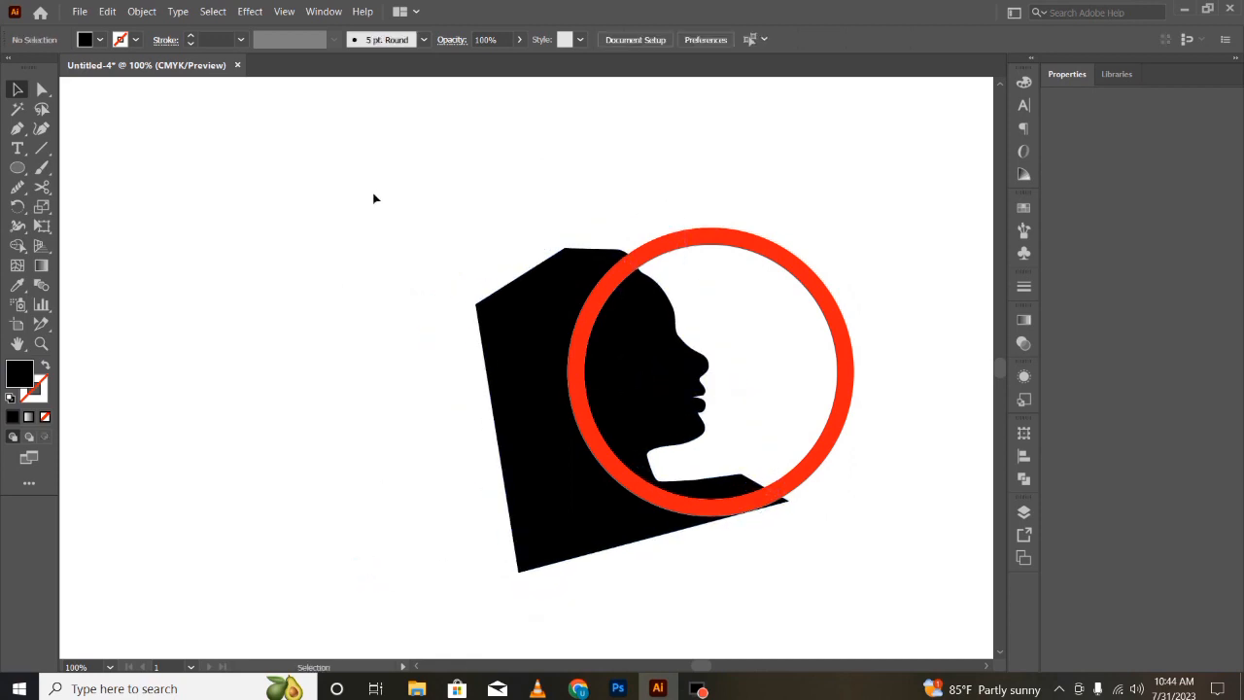
- Use the Shape Builder on the silhouette and ring, then delete the silhouette area lying outside the ring
drag(375, 197, 860, 540)
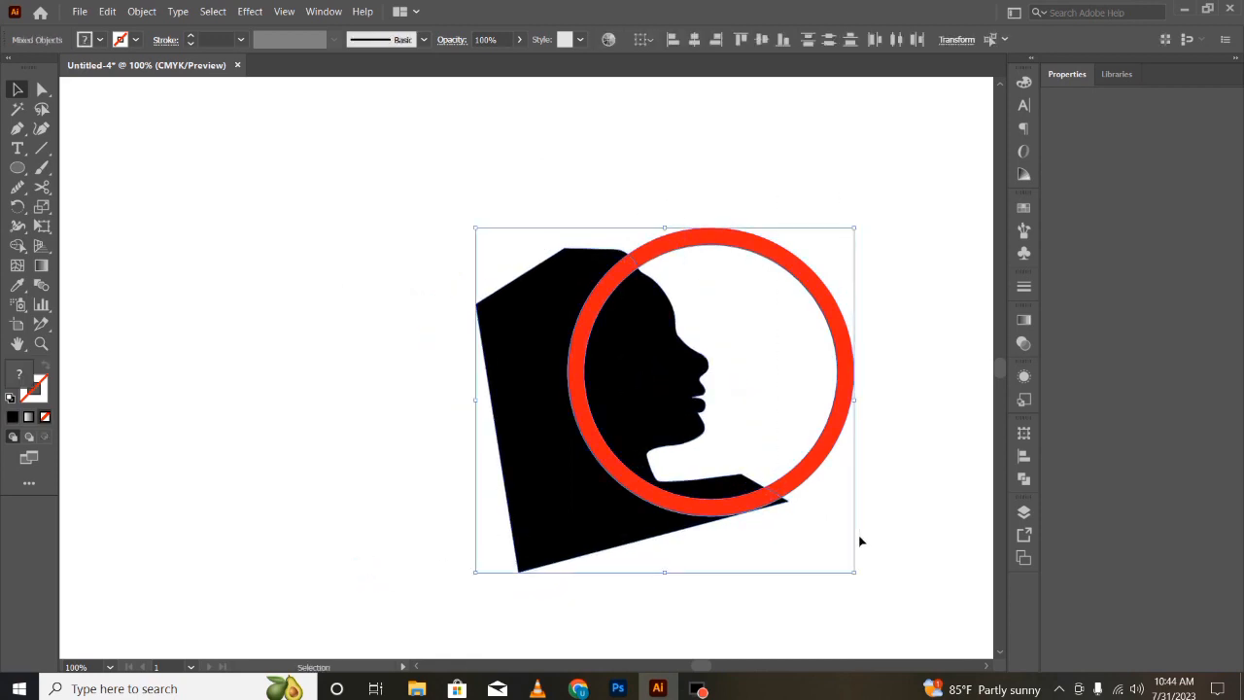
click(17, 246)
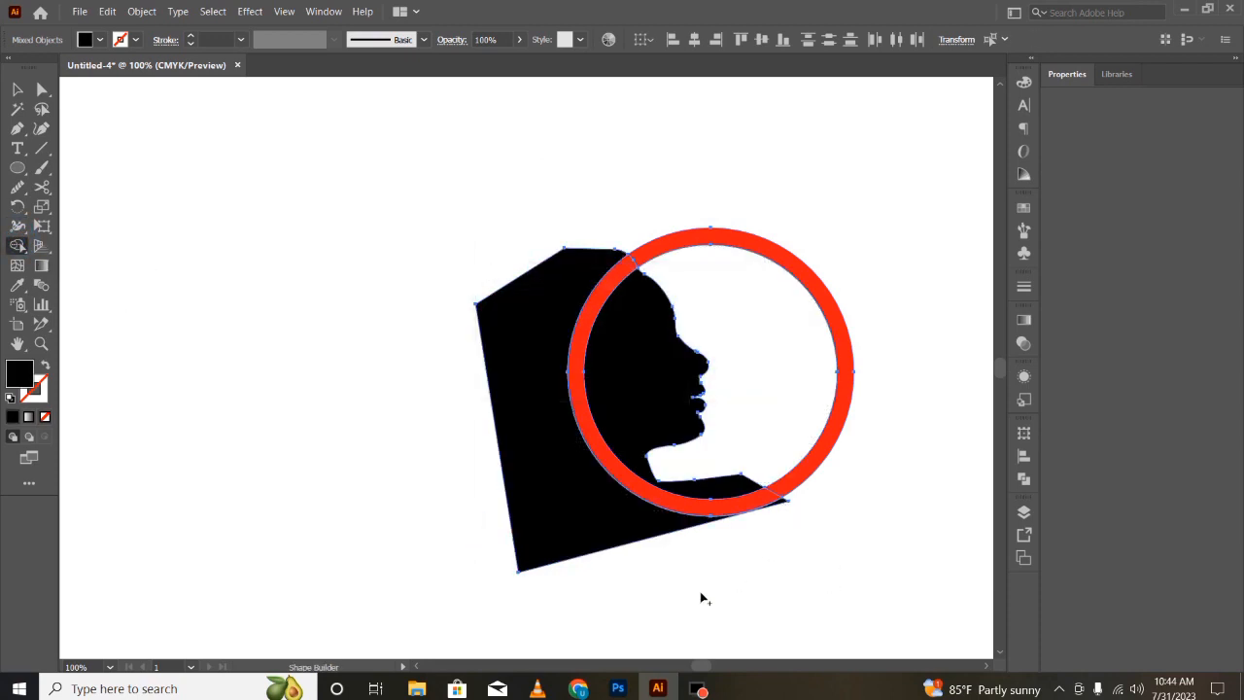
key(v)
click(373, 421)
double_click(547, 412)
key(Delete)
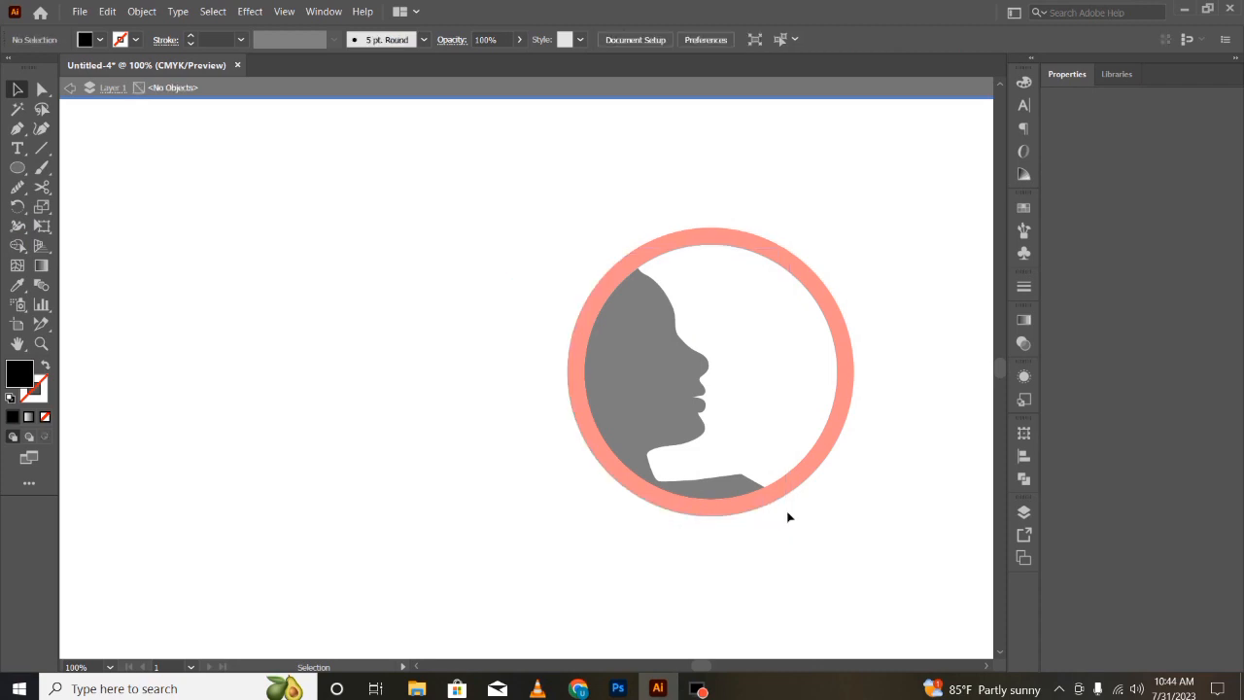
double_click(425, 513)
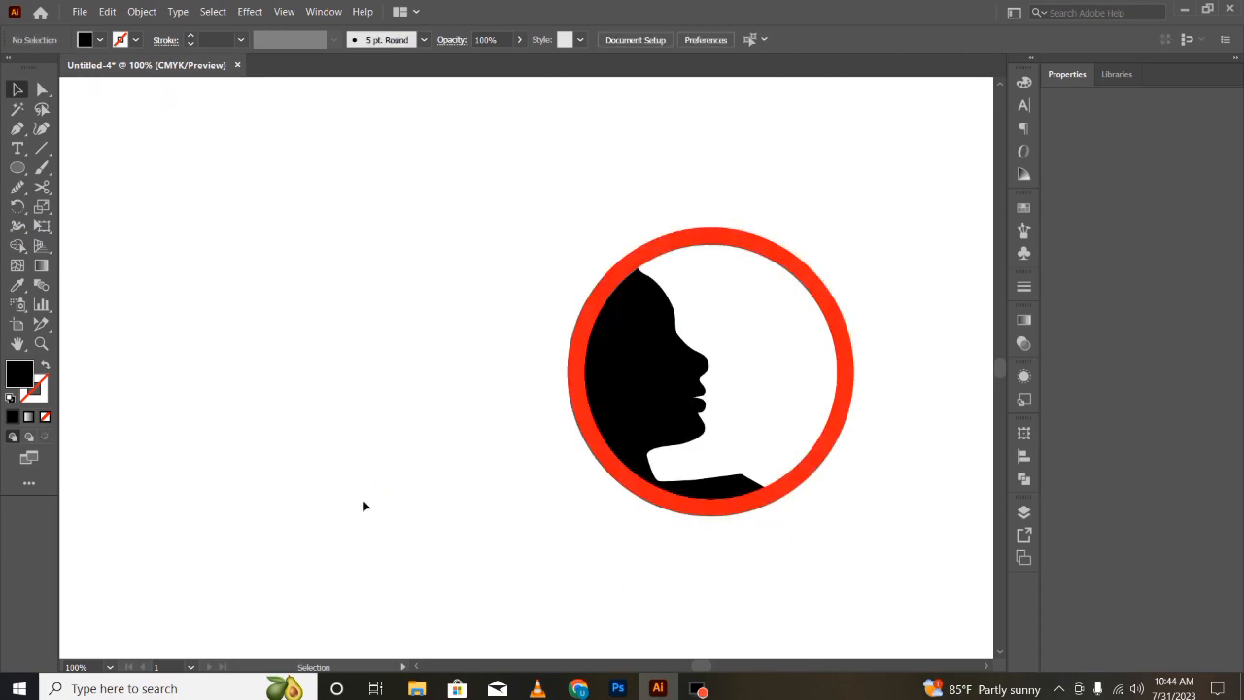
click(624, 393)
click(488, 333)
click(666, 418)
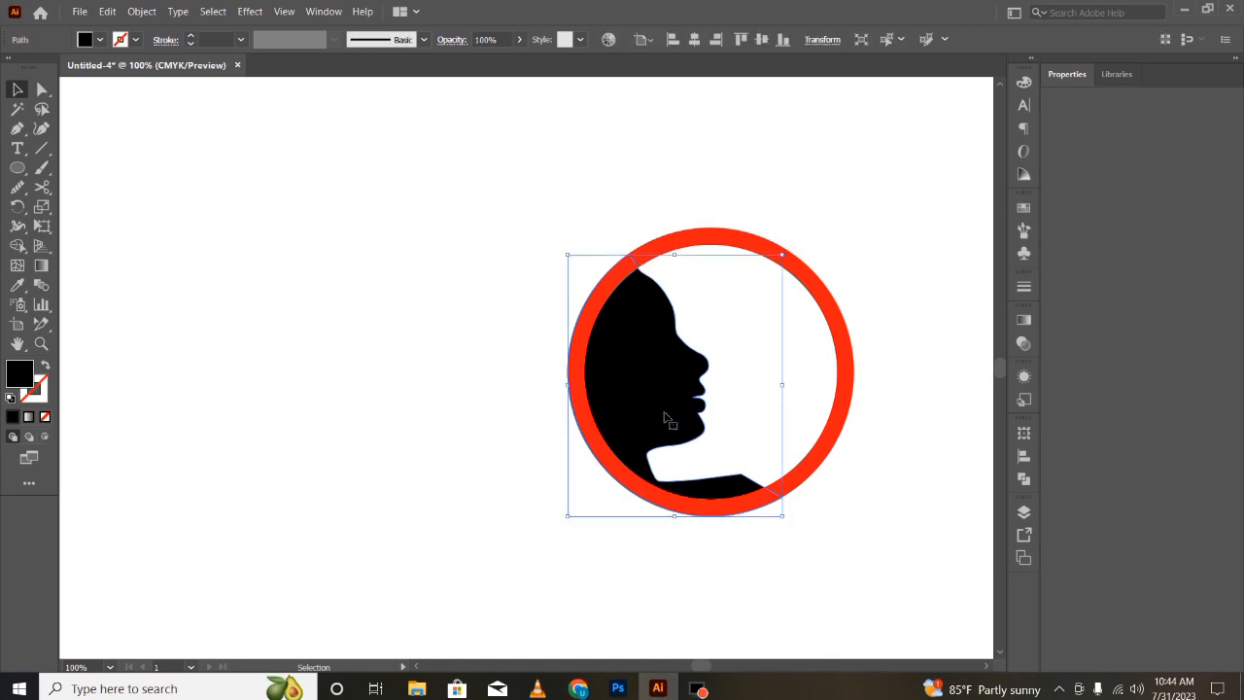
key(Left)
key(Left)
key(Left)
key(Left)
key(Left)
key(Left)
key(Right)
key(Right)
key(Right)
key(Right)
key(Right)
key(Right)
- Nudge the ring a few steps left and slightly up around the face
click(686, 243)
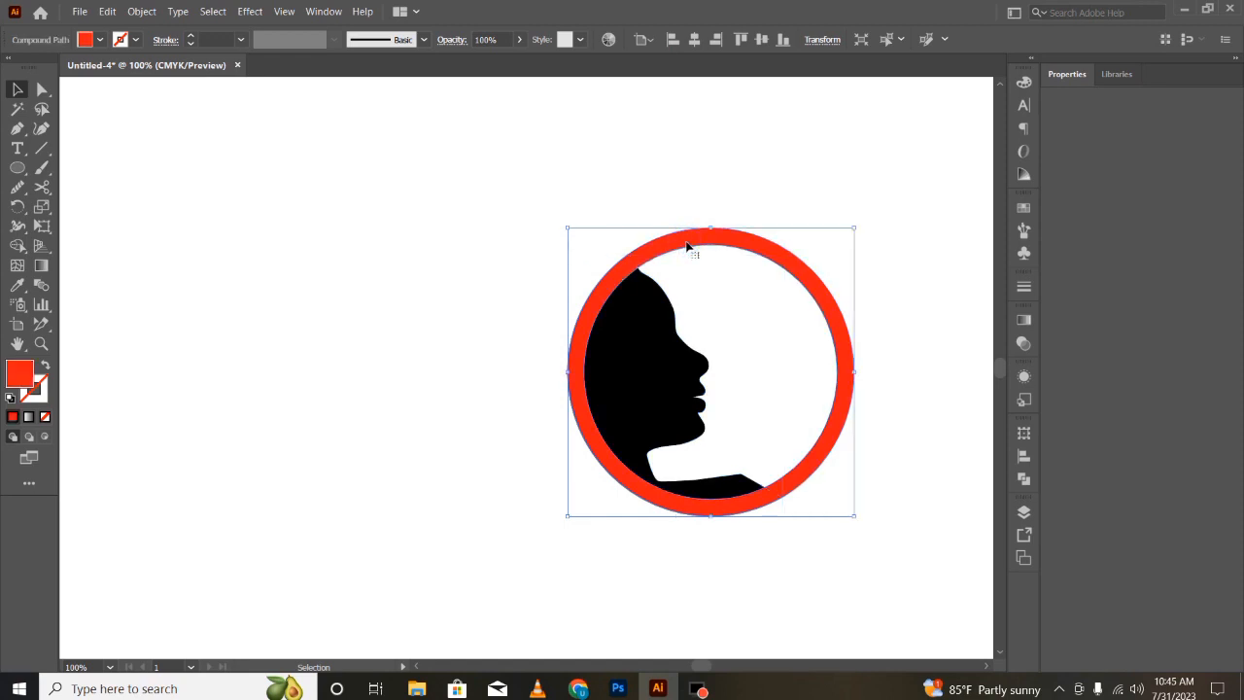
key(Left)
key(Left)
key(Left)
key(Left)
key(Left)
key(Left)
key(Left)
key(Left)
key(Left)
key(Left)
key(Left)
key(Left)
key(Left)
key(Left)
key(Left)
key(Left)
key(Left)
key(Left)
key(Left)
key(Left)
key(Up)
key(Up)
key(Up)
key(Up)
key(Up)
key(Up)
key(Up)
key(Up)
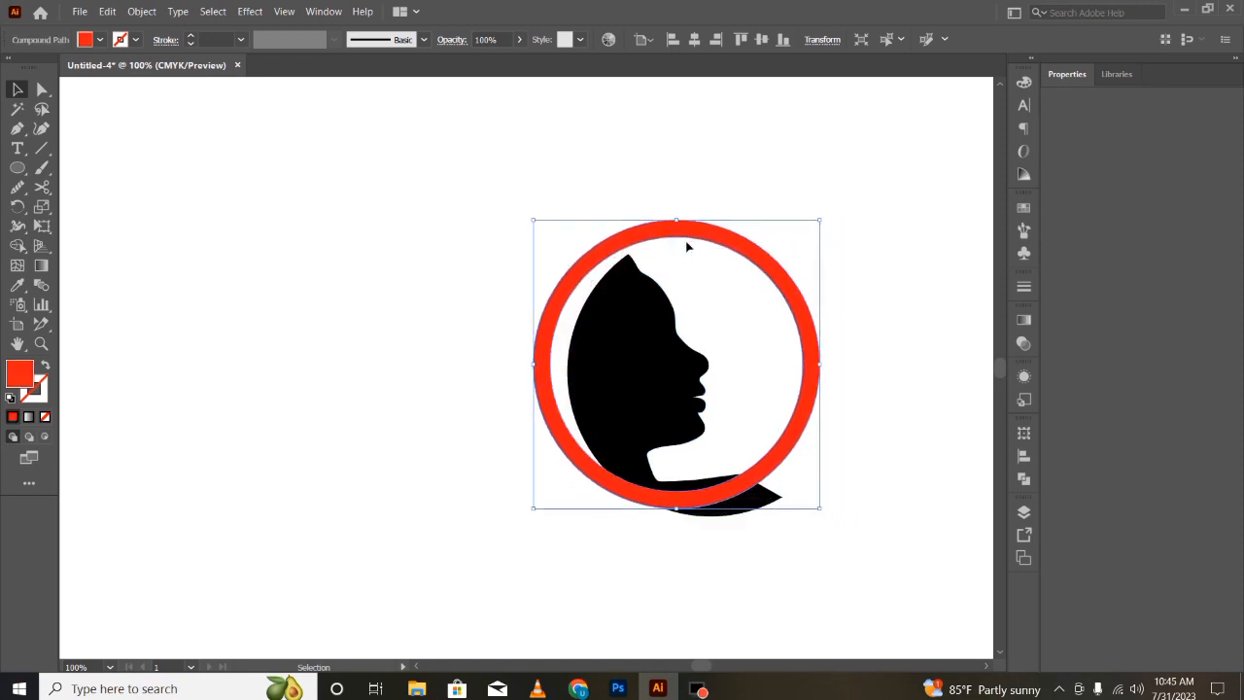
key(Down)
key(Down)
key(Down)
key(Down)
key(Down)
key(Down)
key(Down)
key(Down)
key(Down)
key(Down)
key(Down)
key(Down)
key(Up)
key(Up)
key(Up)
key(Up)
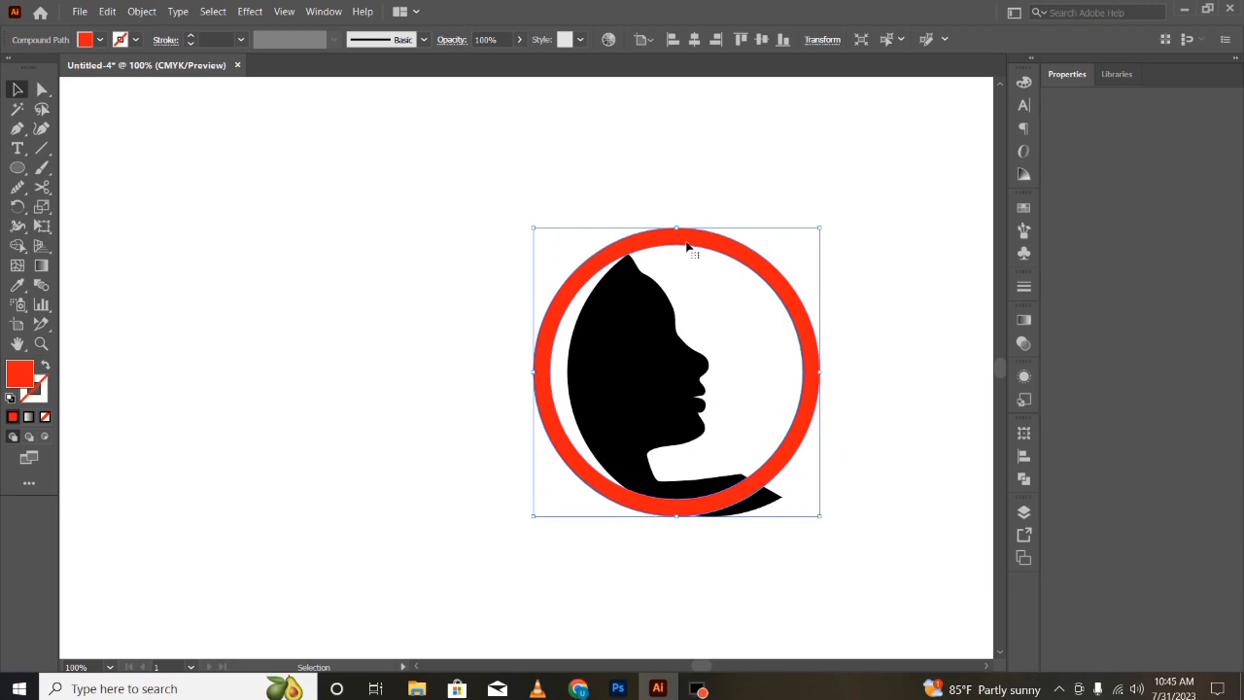
key(Down)
key(Down)
key(Down)
key(Down)
key(Down)
key(Down)
key(Down)
key(Down)
key(Down)
key(Down)
key(Down)
key(Down)
key(Down)
key(Down)
key(Down)
key(Down)
key(Down)
key(Down)
key(Down)
key(Down)
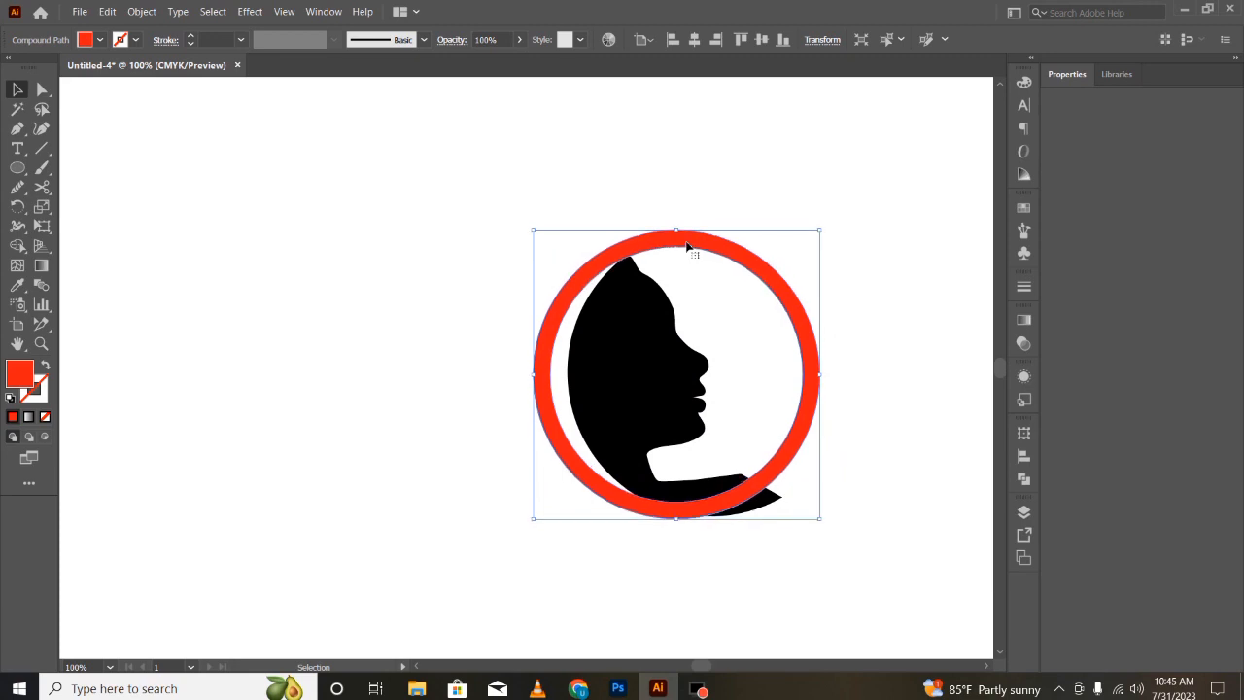
key(Down)
key(Down)
key(Down)
key(Down)
key(Down)
key(Down)
key(Down)
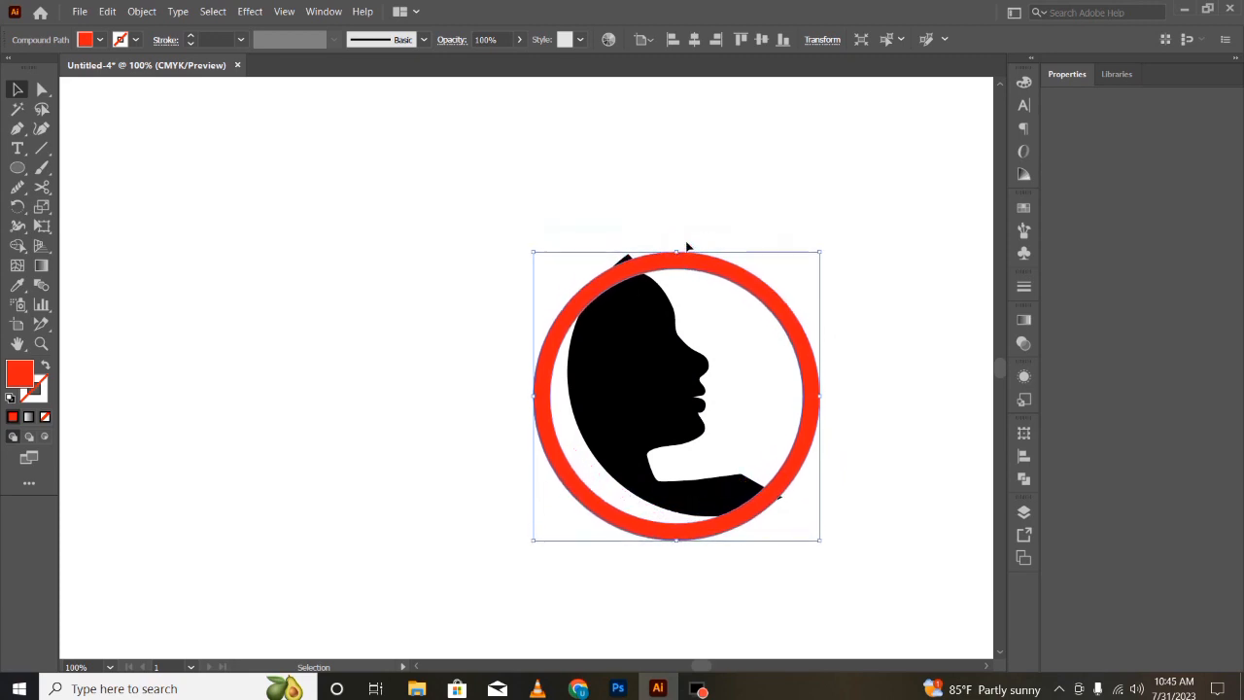
key(Up)
key(Up)
key(Up)
key(Up)
key(Up)
key(Up)
key(Up)
key(Up)
key(Up)
key(Up)
key(Up)
key(Up)
key(Up)
key(Up)
key(Up)
key(Up)
key(Up)
key(Up)
key(Up)
key(Up)
key(Right)
key(Right)
key(Left)
key(Left)
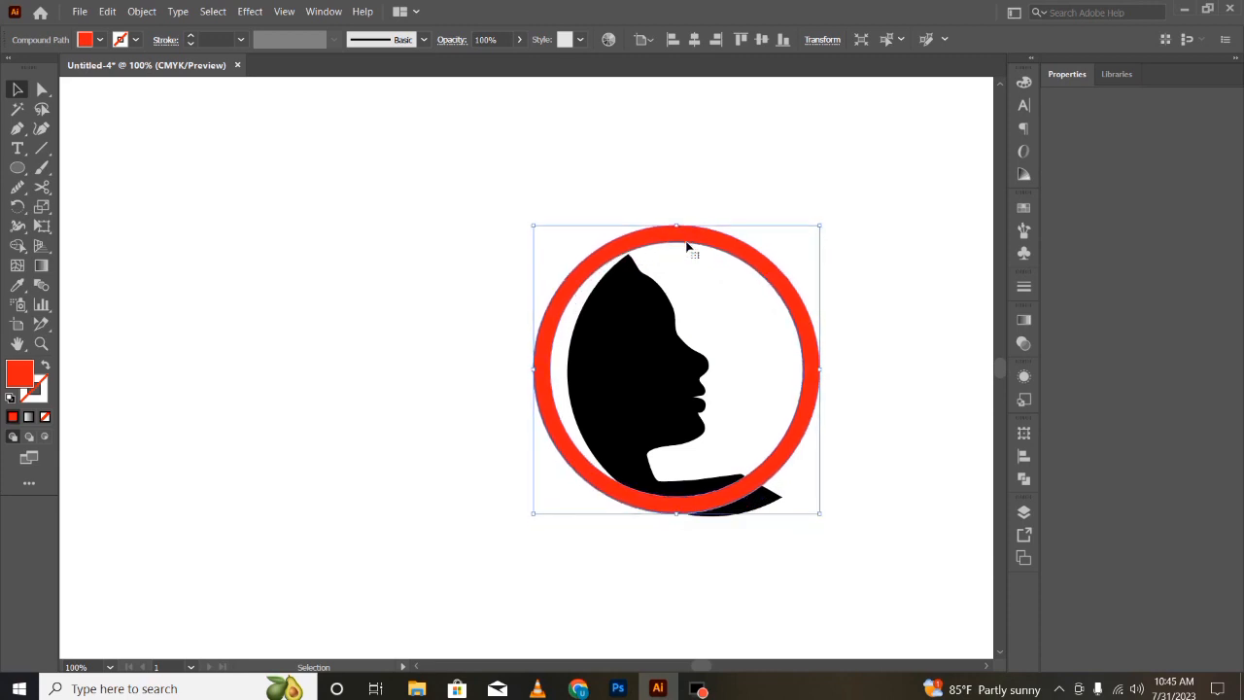
key(Up)
key(Up)
key(Up)
key(Down)
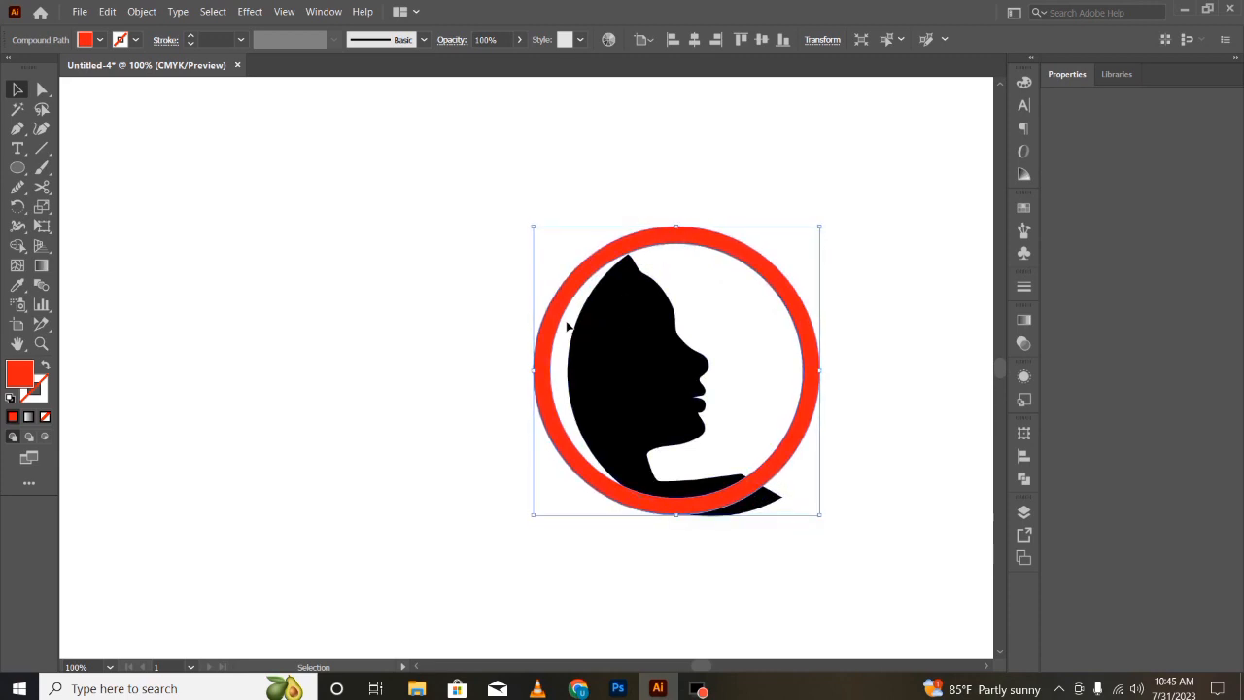
- Draw a short curved Pen path across the top of the head inside the ring
click(17, 128)
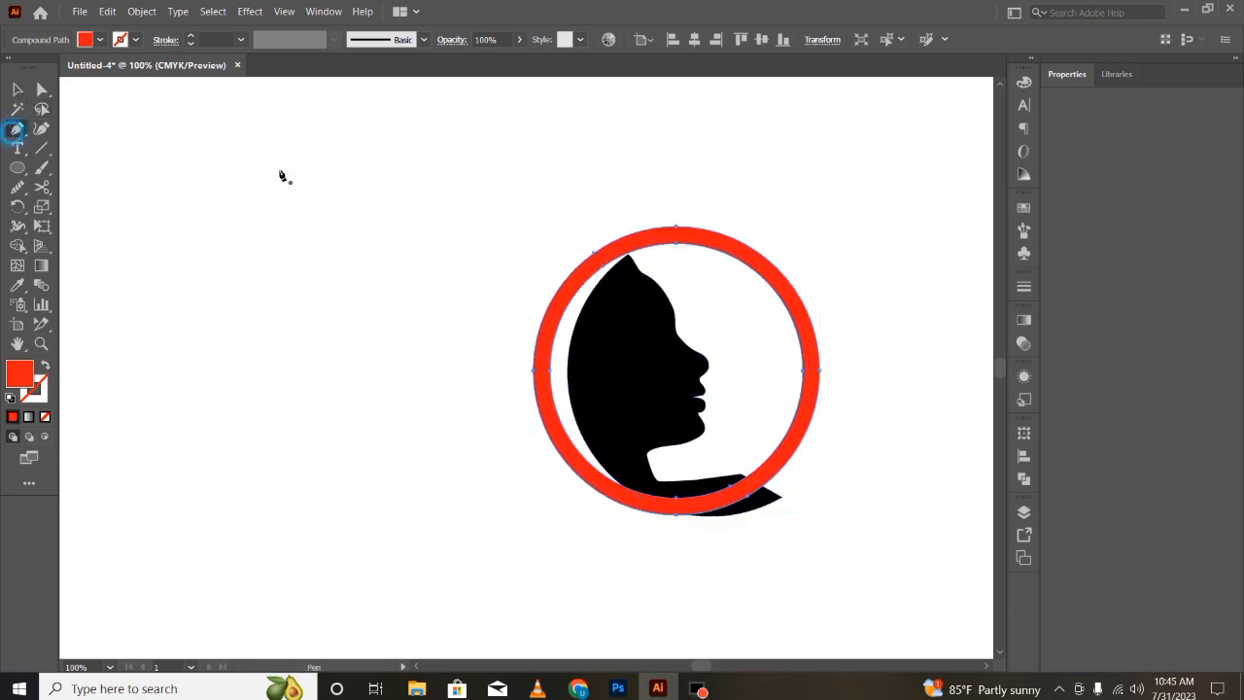
click(640, 271)
drag(593, 290, 579, 319)
key(v)
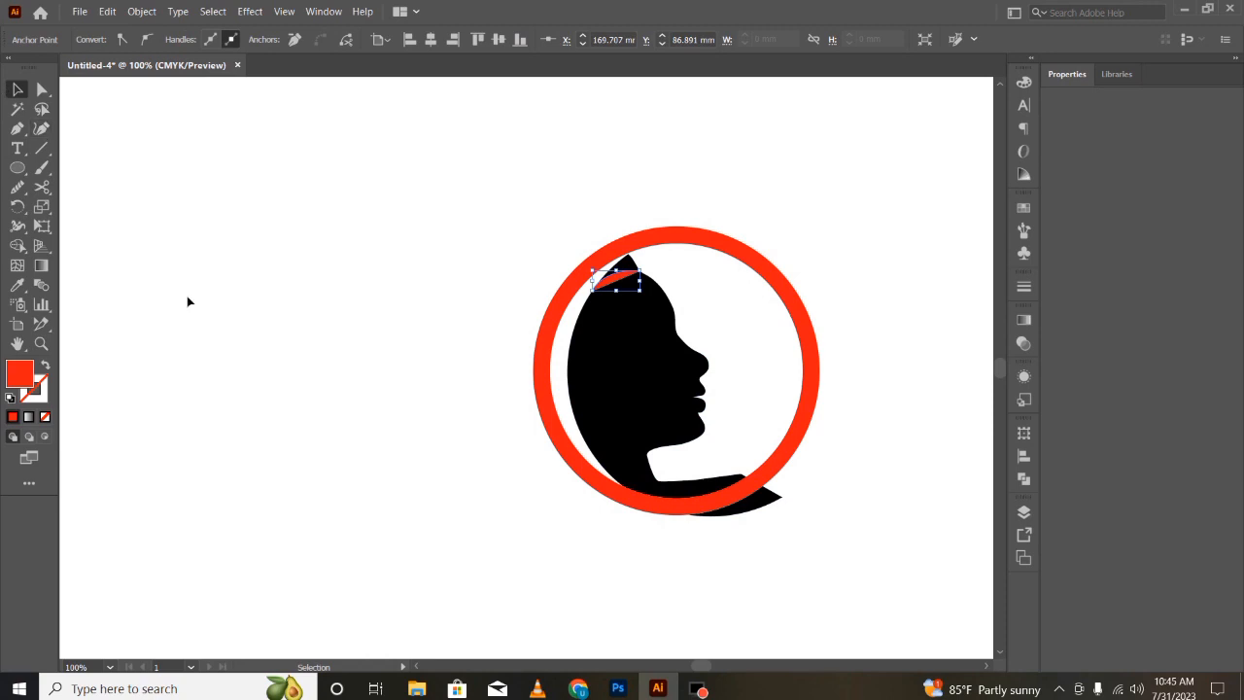
click(176, 269)
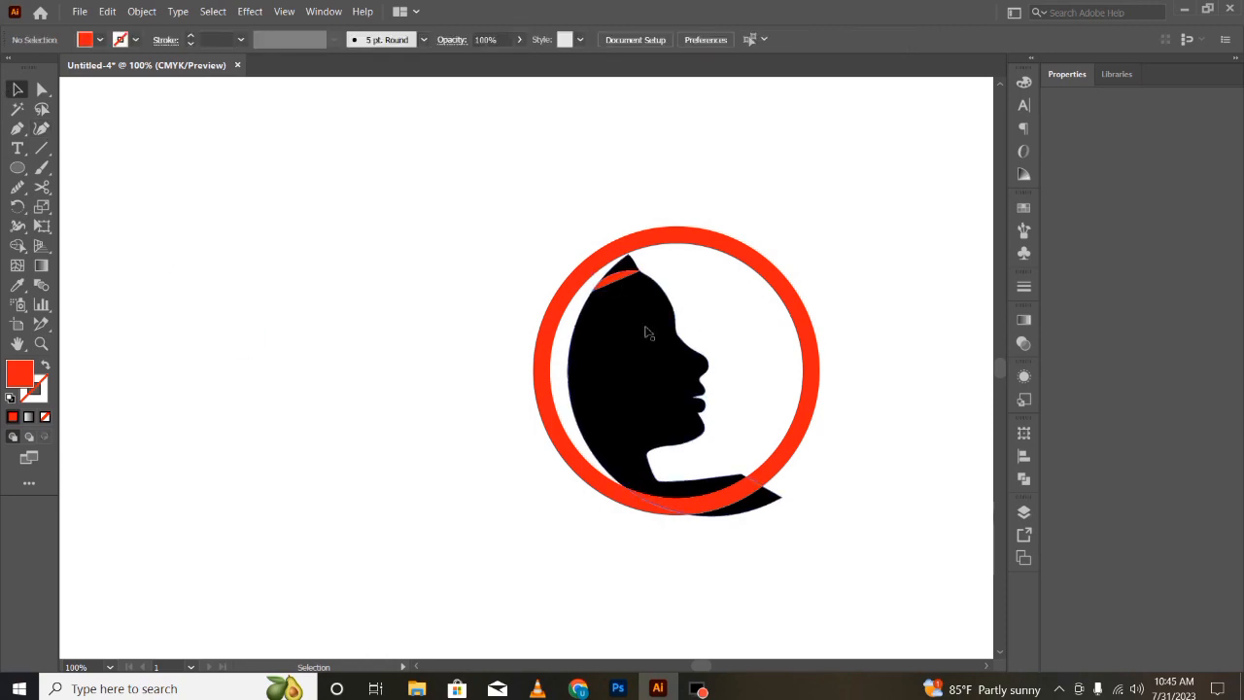
- Select all and merge the silhouette below the new path into one shape with the Shape Builder
drag(842, 191, 61, 289)
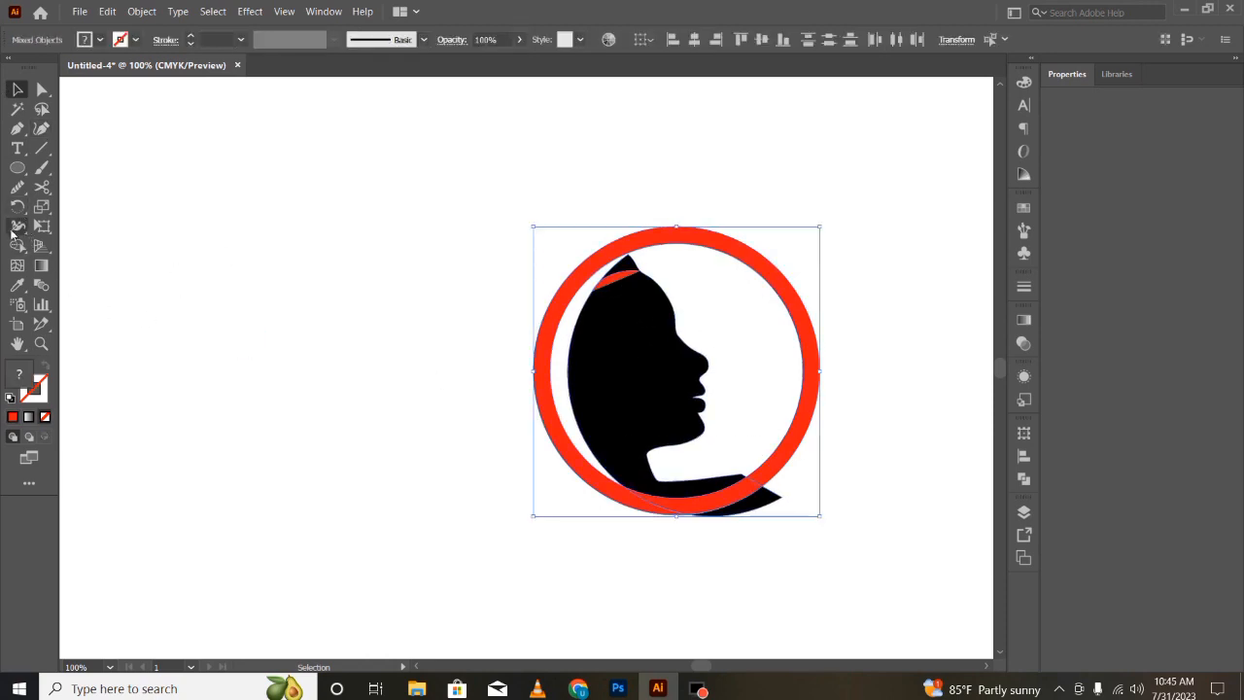
click(17, 245)
click(618, 328)
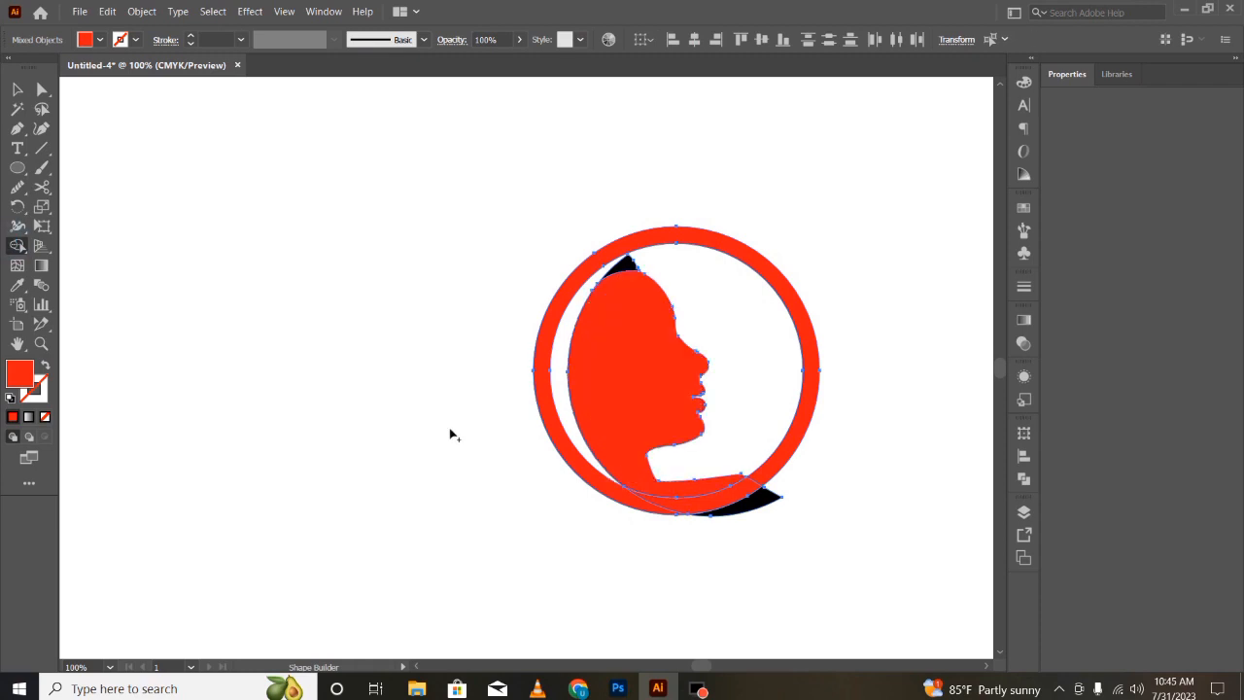
click(94, 39)
click(45, 67)
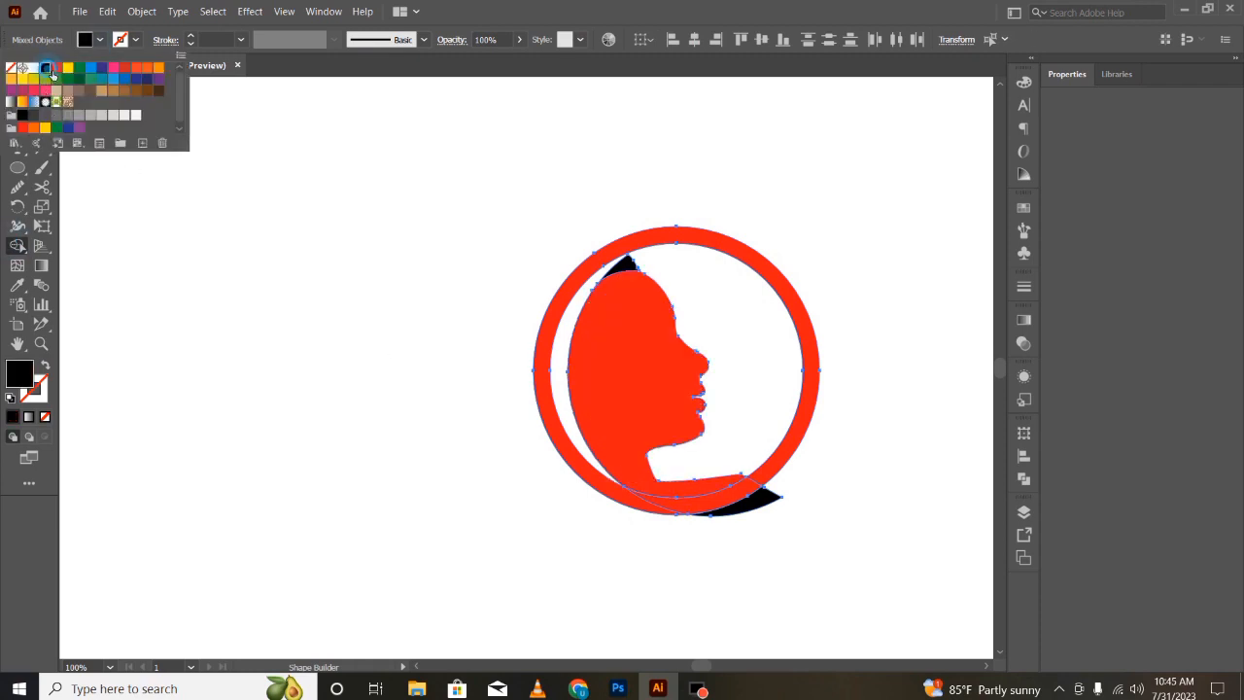
key(v)
click(255, 352)
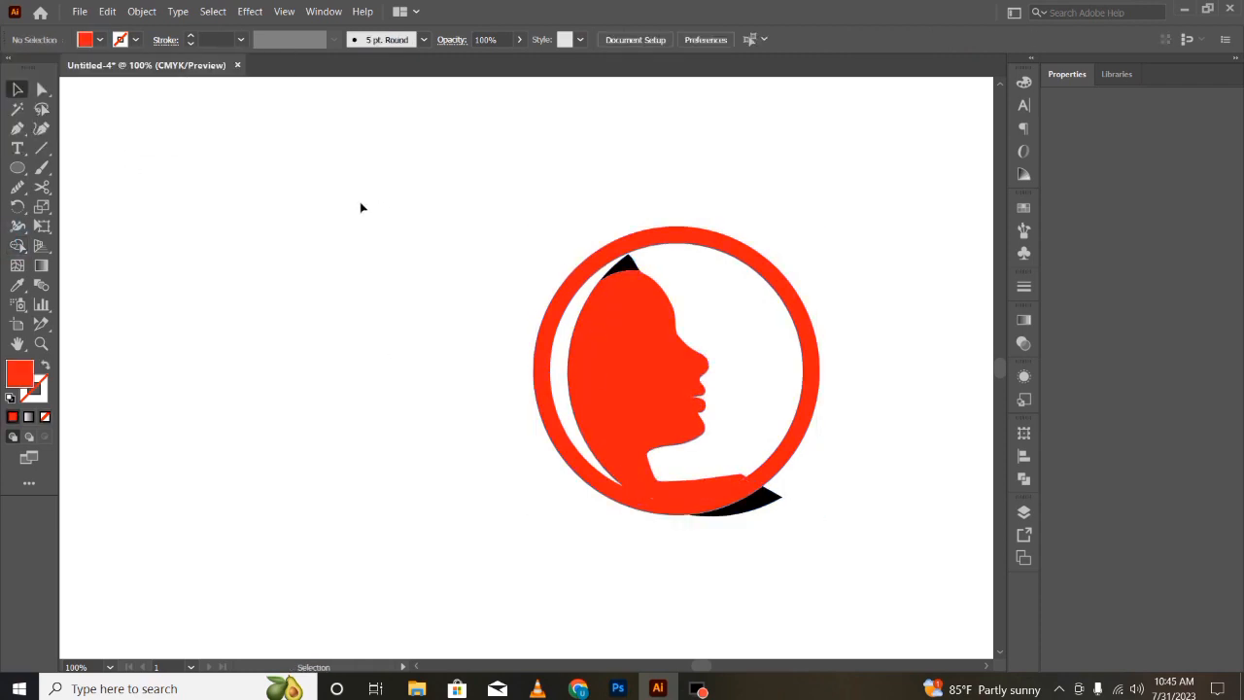
- Delete the small tip of the head cut off above the path
click(628, 267)
key(Delete)
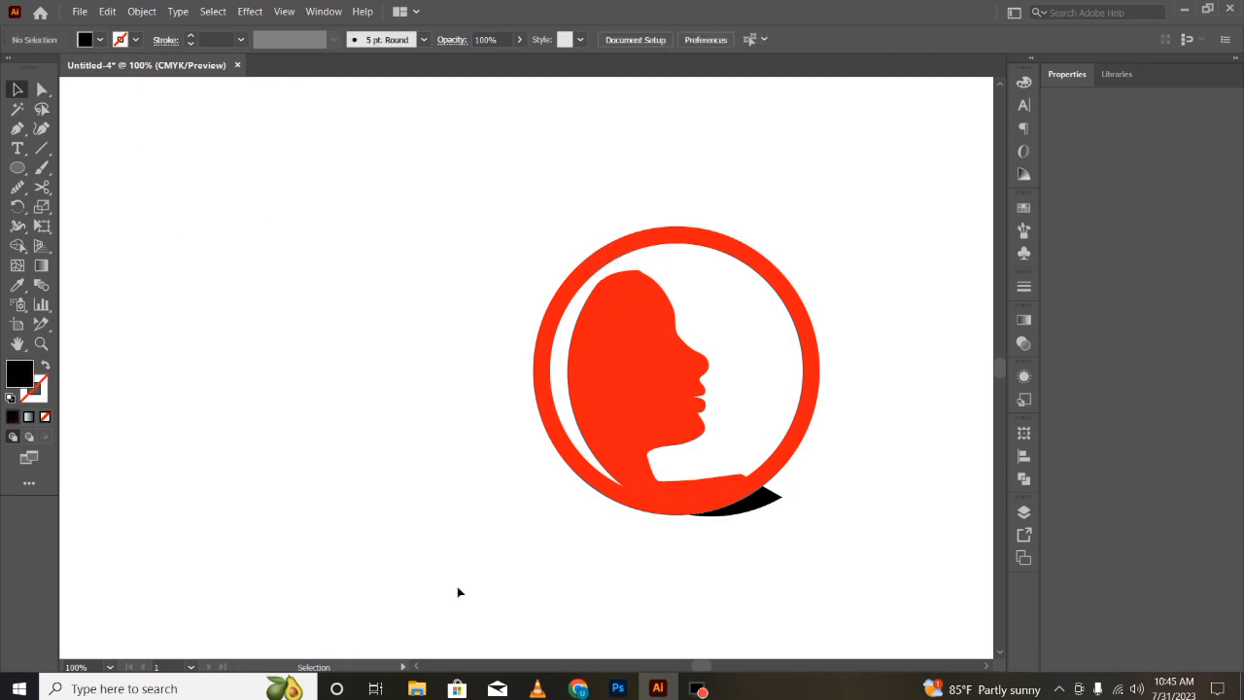
click(457, 588)
- Recolour the silhouette with a black fill and no stroke
click(659, 399)
click(135, 40)
click(45, 67)
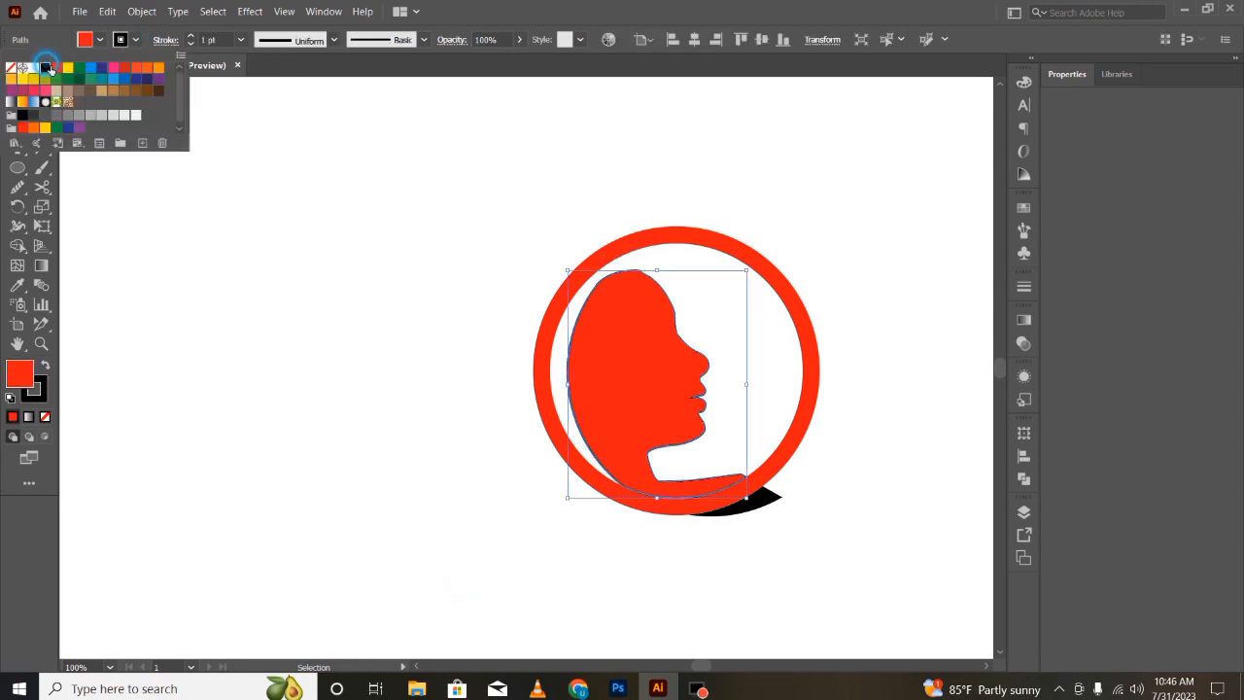
click(10, 68)
click(99, 40)
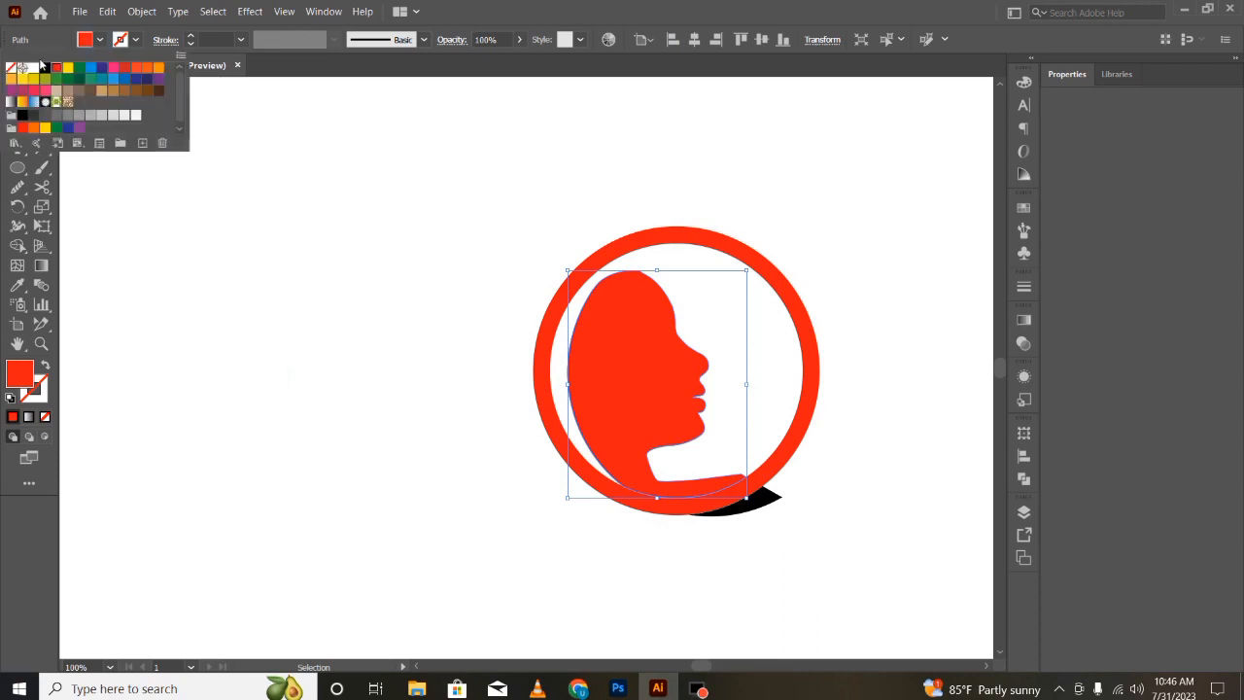
click(45, 68)
click(277, 426)
- Fine-tune the ring's position around the silhouette, dragging it slightly right then nudging it slightly left and up
click(933, 645)
mouse_move(789, 427)
mouse_down()
mouse_move(811, 444)
mouse_move(808, 422)
mouse_move(805, 445)
mouse_move(802, 436)
mouse_up()
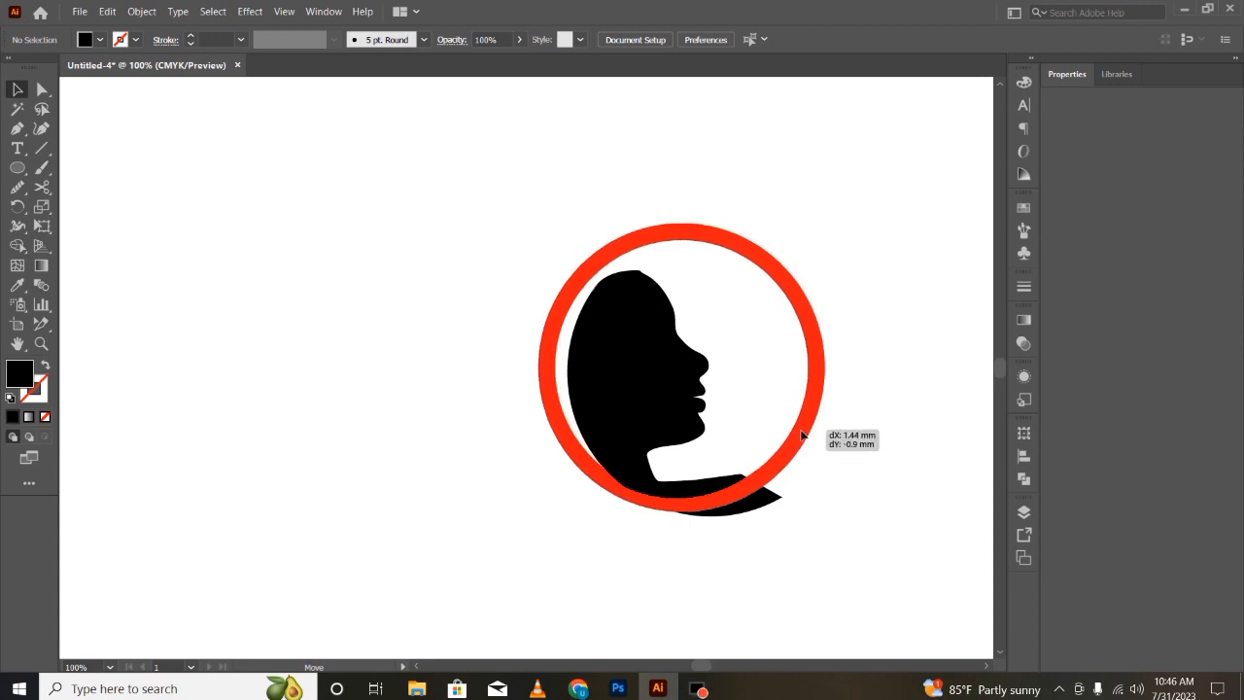
drag(801, 436, 802, 435)
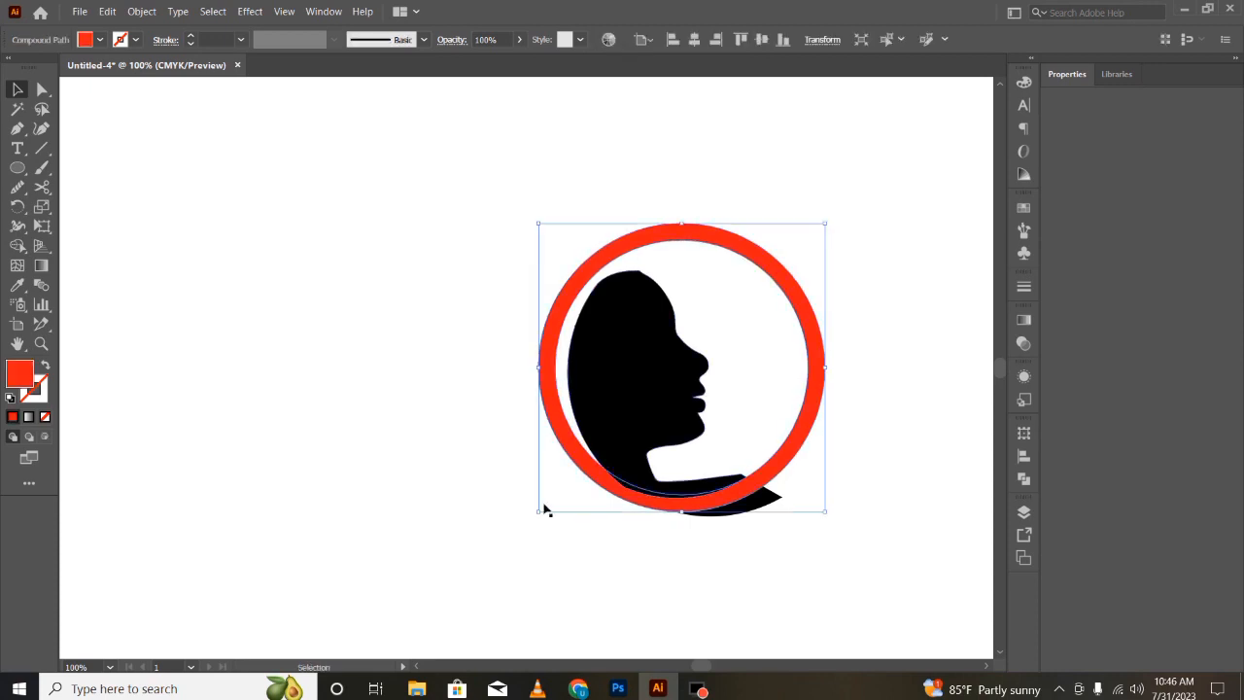
click(419, 569)
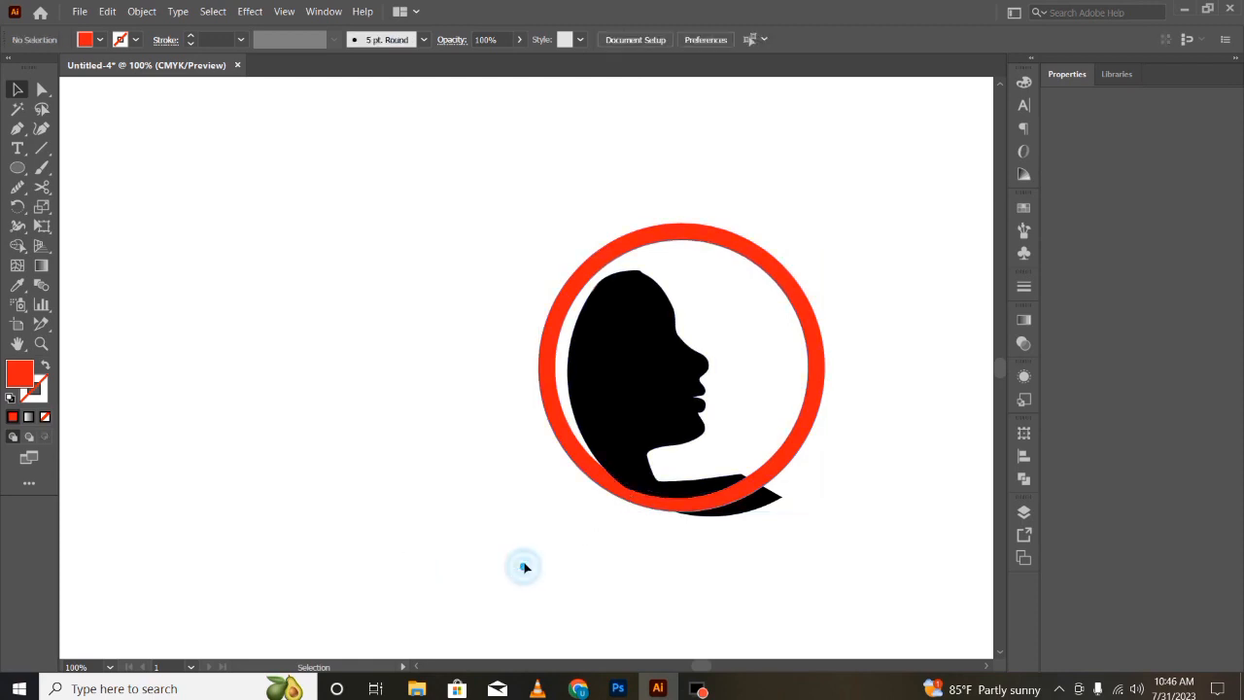
click(612, 497)
key(Down)
key(Down)
key(Down)
key(Down)
key(Down)
key(Down)
key(Down)
key(Down)
key(Down)
key(Down)
key(Down)
key(Down)
key(Down)
key(Down)
key(Up)
key(Up)
key(Up)
key(Up)
key(Up)
key(Up)
key(Up)
key(Up)
key(Up)
key(Up)
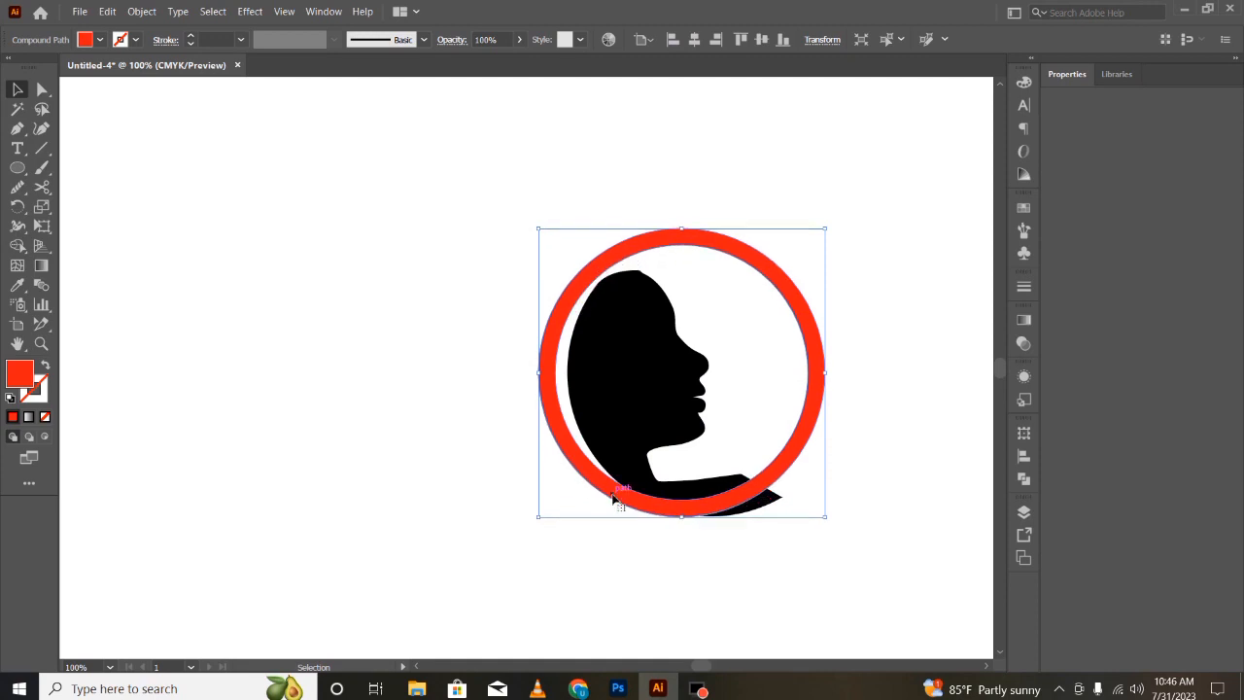
key(Up)
key(Up)
key(Up)
key(Up)
key(Up)
key(Up)
key(Down)
key(Down)
key(Down)
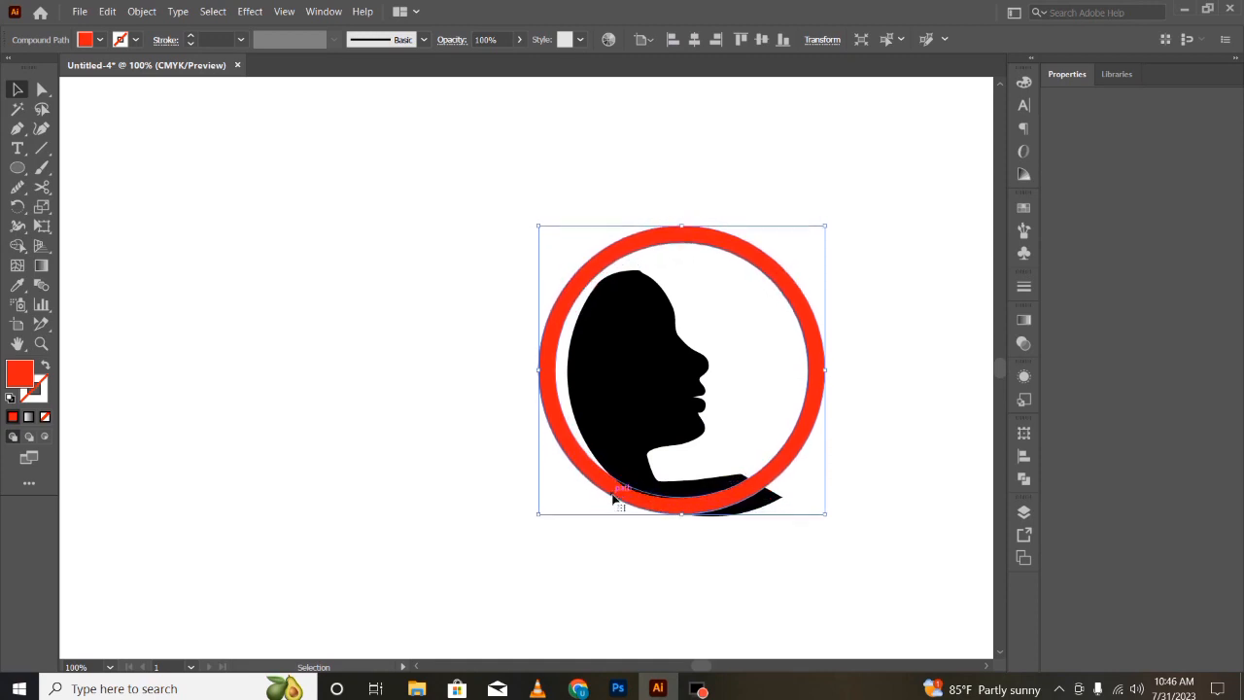
key(a)
key(Down)
key(Down)
key(Down)
key(Left)
key(Left)
key(Up)
key(Up)
key(Up)
key(Up)
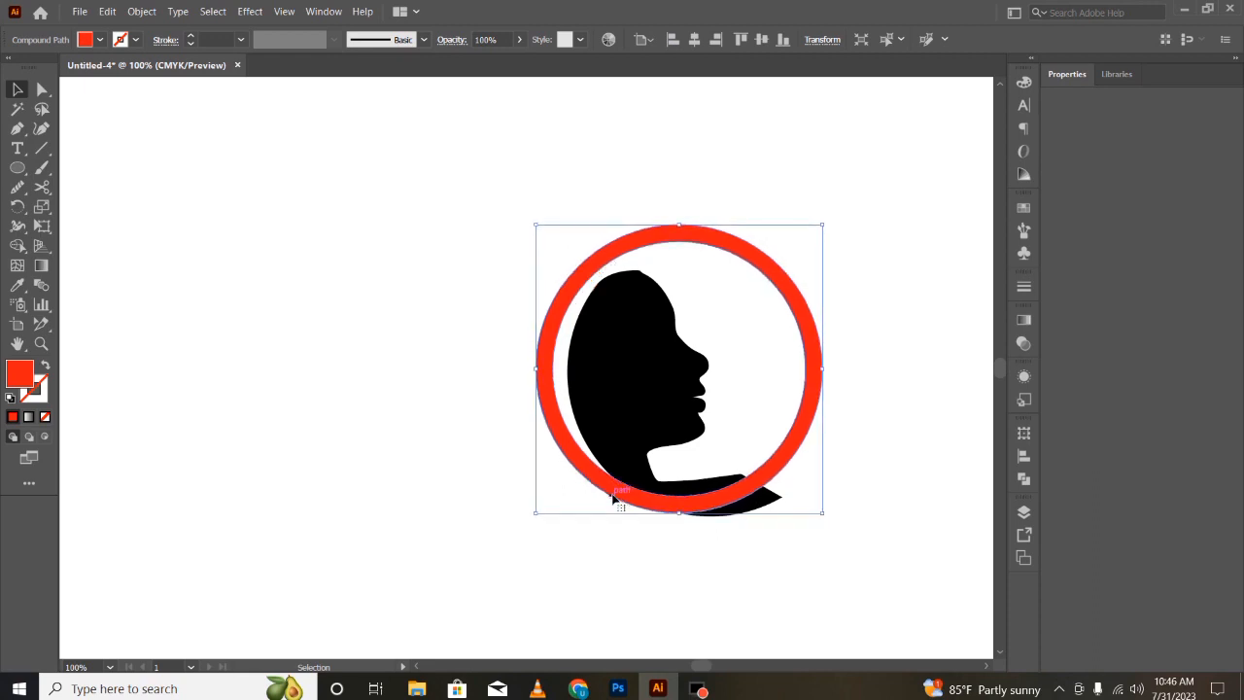
key(Left)
key(Left)
click(506, 491)
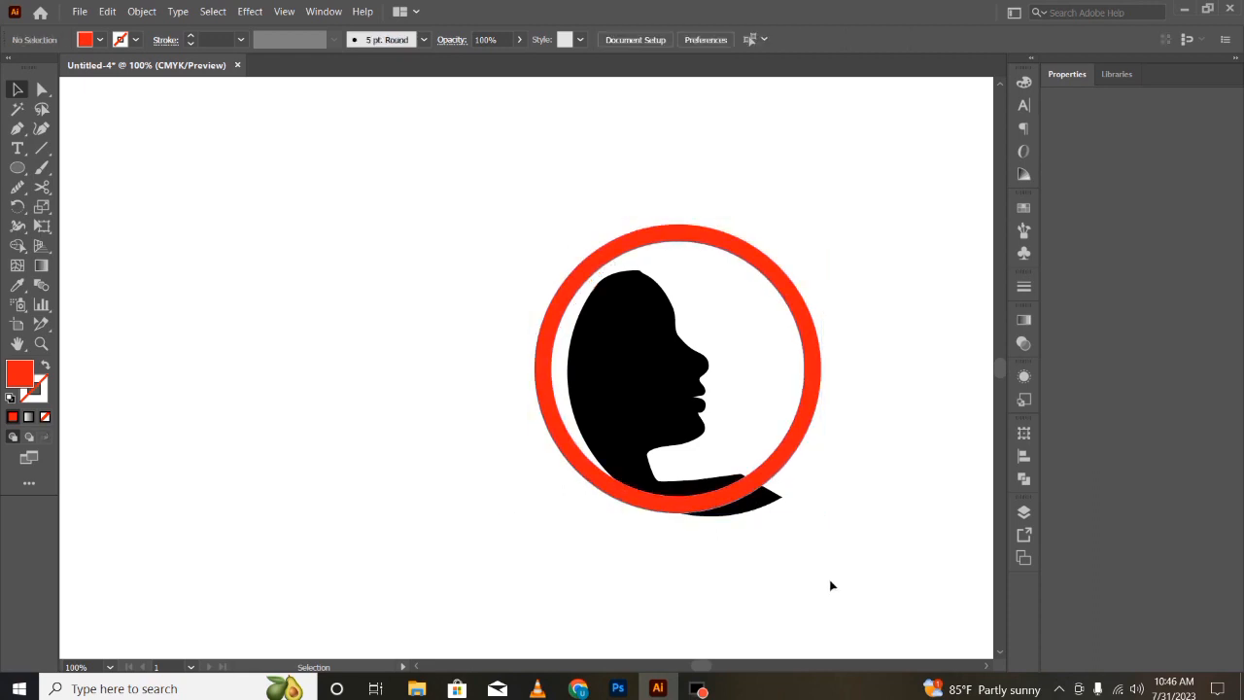
- Remove the silhouette's tail extending past the ring's lower edge using the Shape Builder
drag(826, 550, 734, 495)
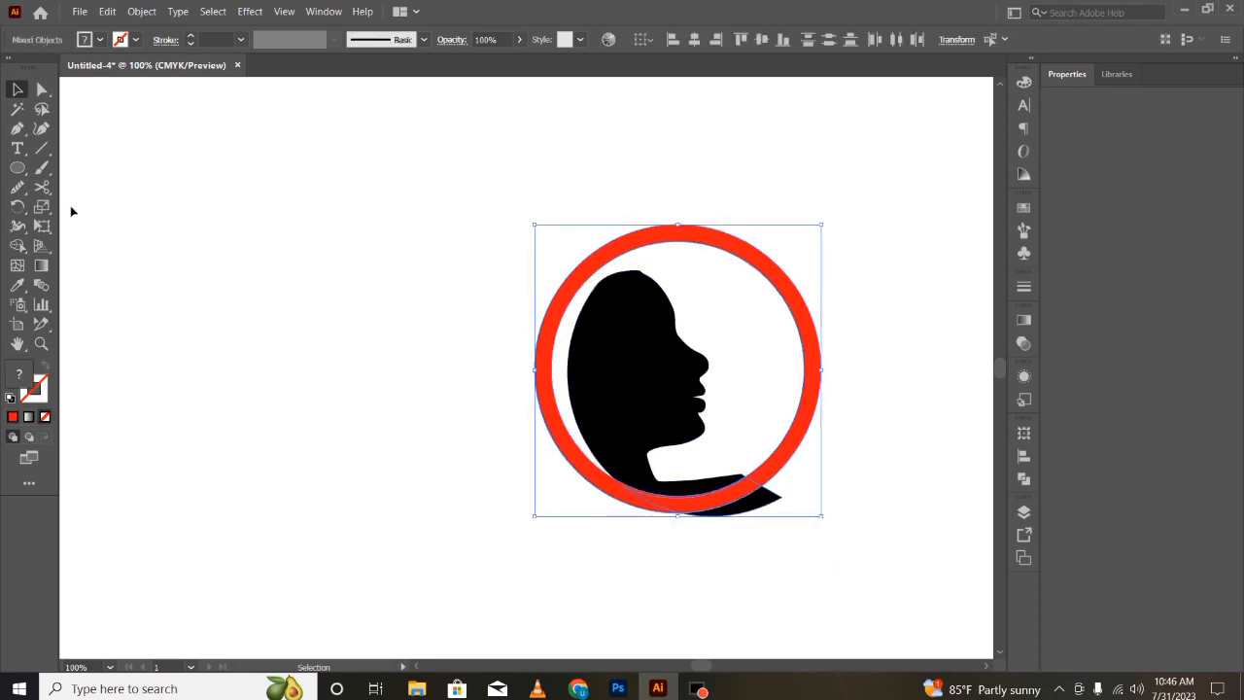
click(16, 242)
click(743, 513)
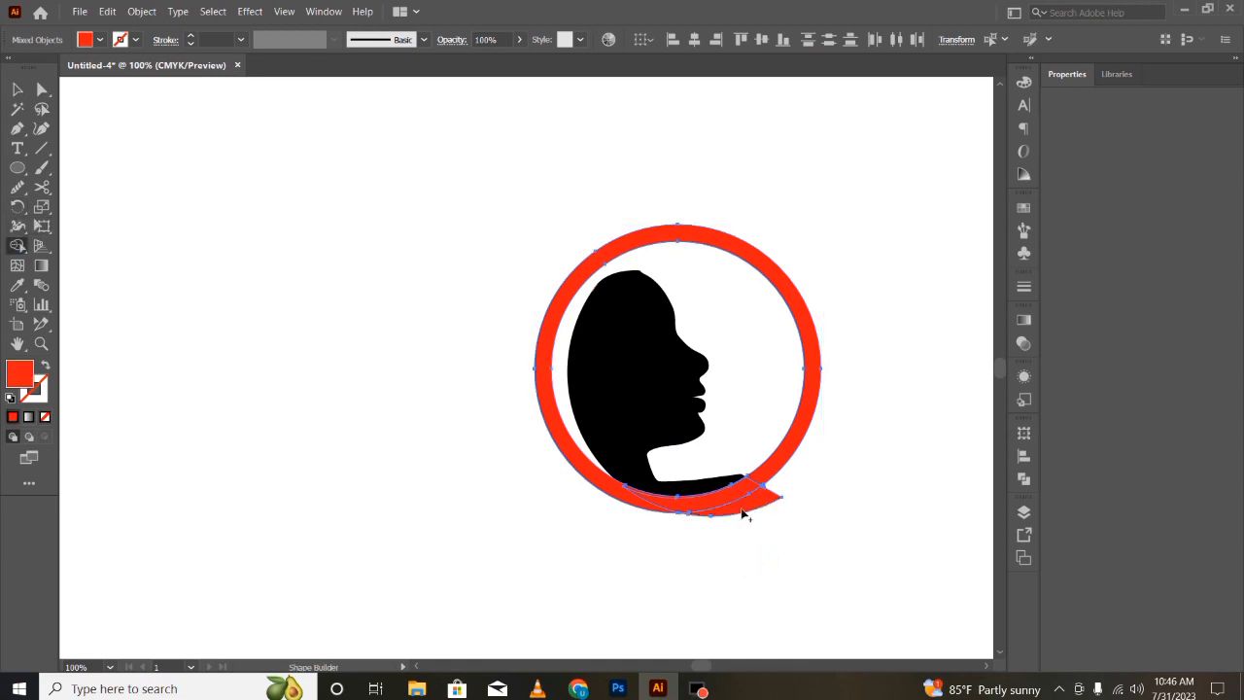
key(v)
double_click(750, 500)
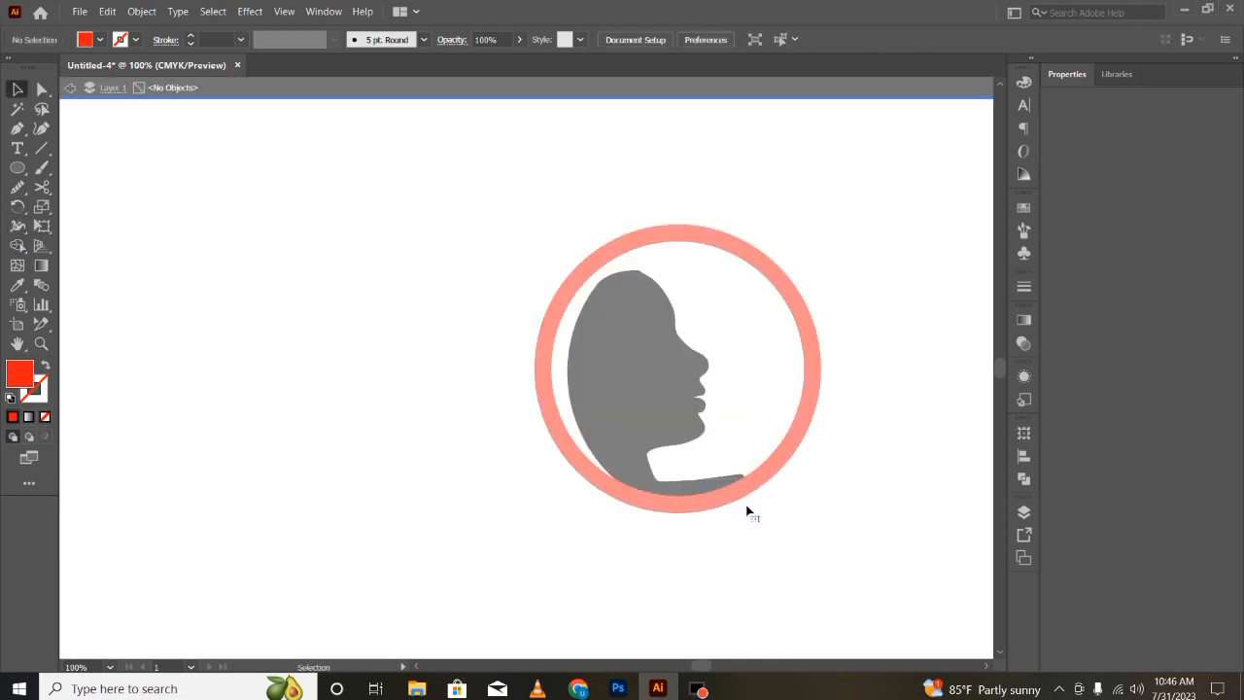
double_click(470, 539)
- Draw a curved Pen path from the crown of the head sweeping down past the ring's lower-left edge
key(p)
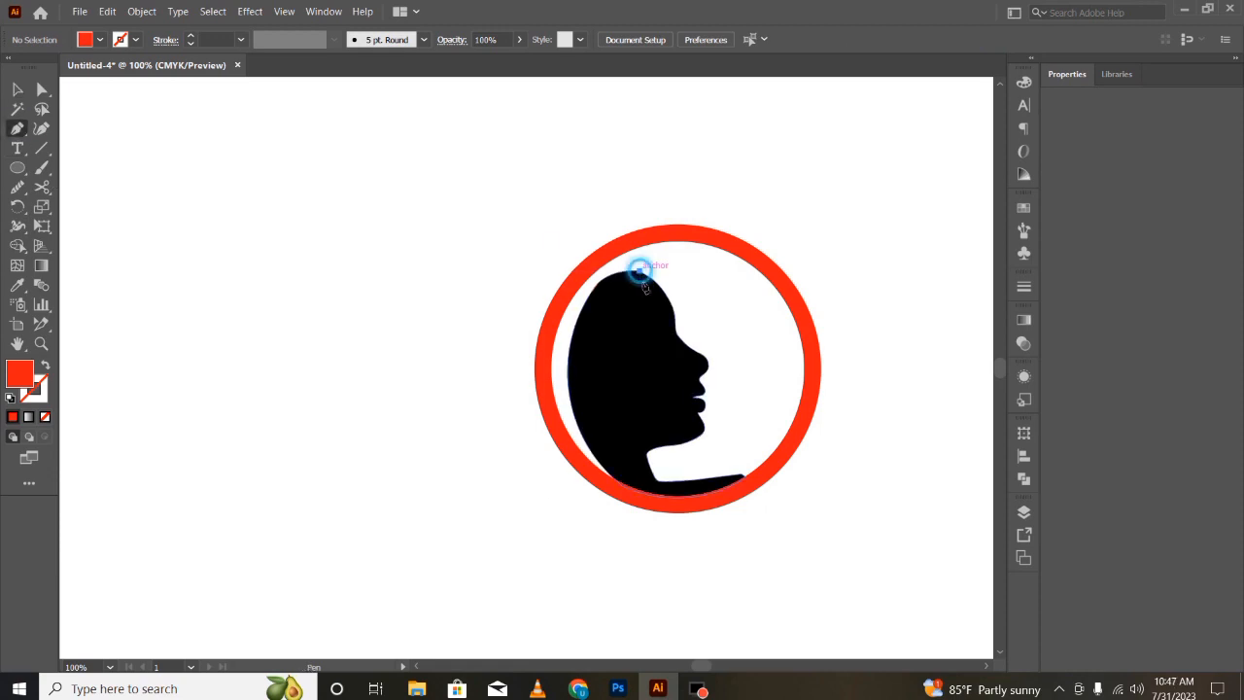
click(639, 271)
drag(630, 352, 615, 387)
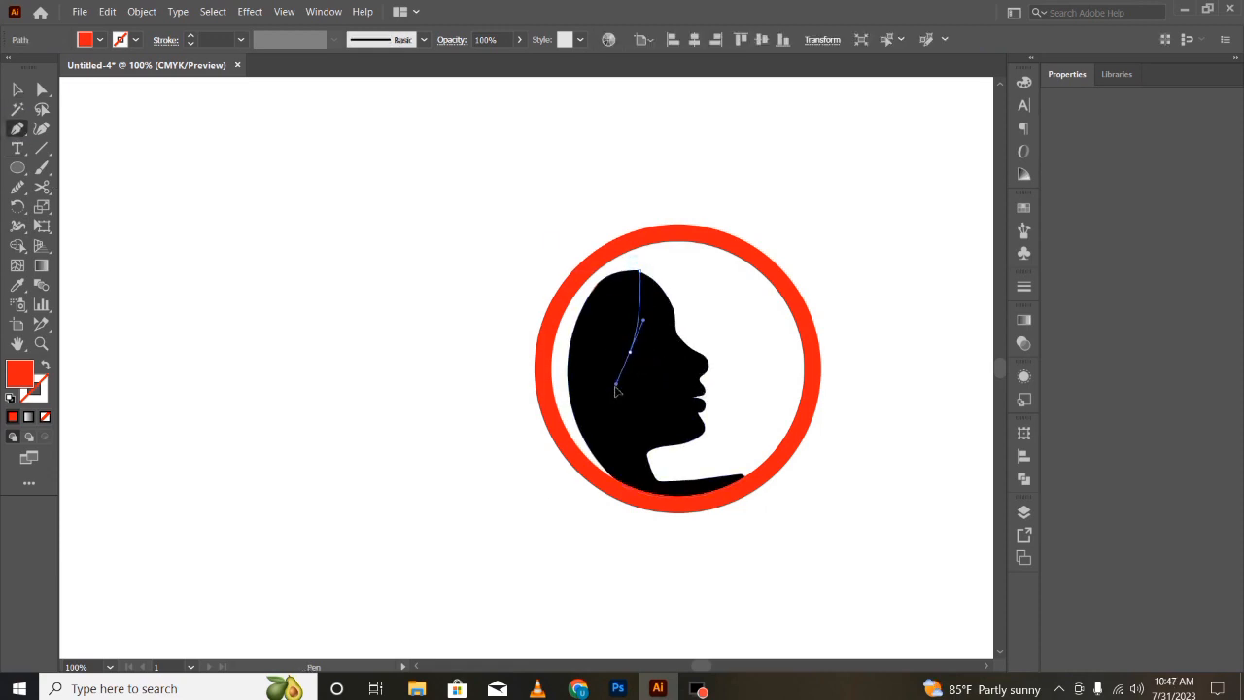
drag(579, 483, 657, 507)
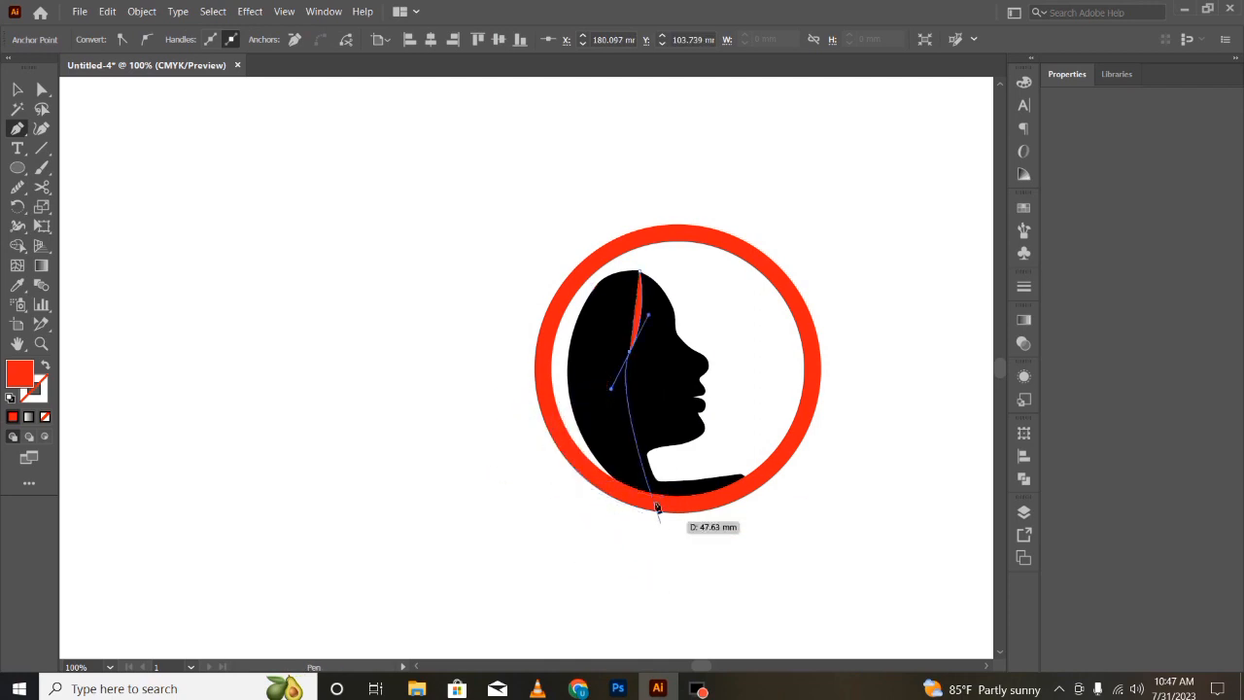
key(ctrl+z)
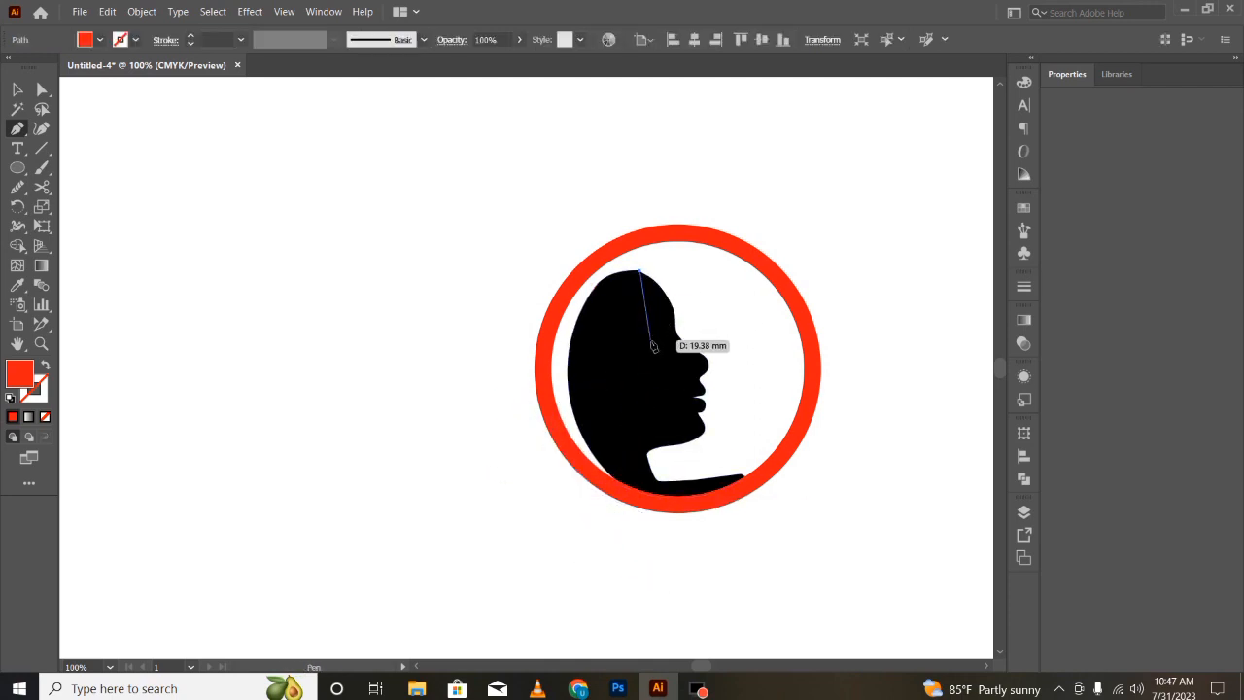
drag(650, 339, 610, 448)
key(ctrl+z)
key(ctrl+z)
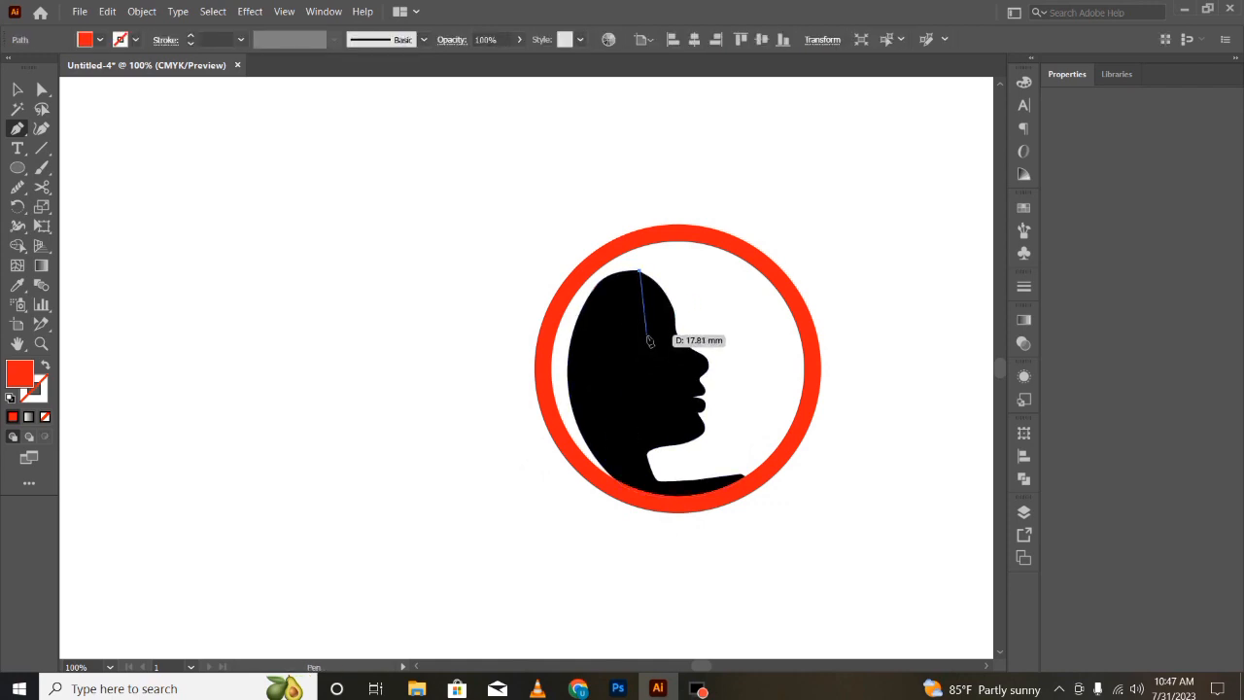
drag(632, 363, 606, 400)
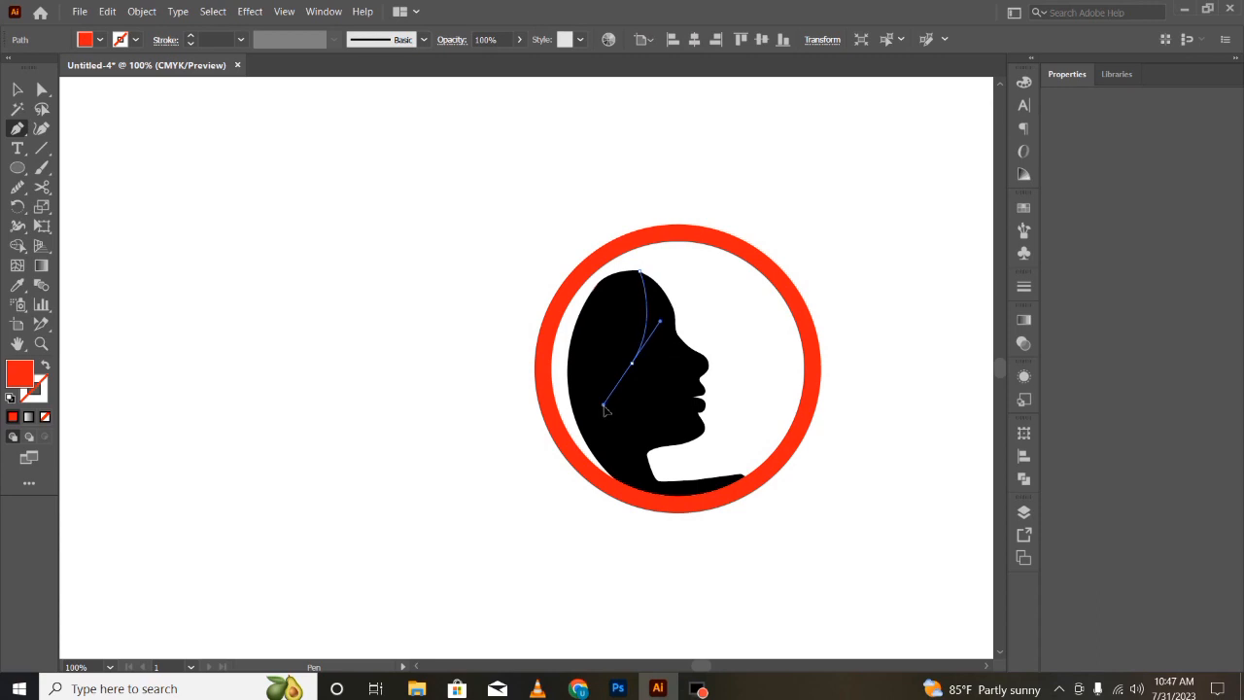
drag(583, 474, 597, 527)
key(v)
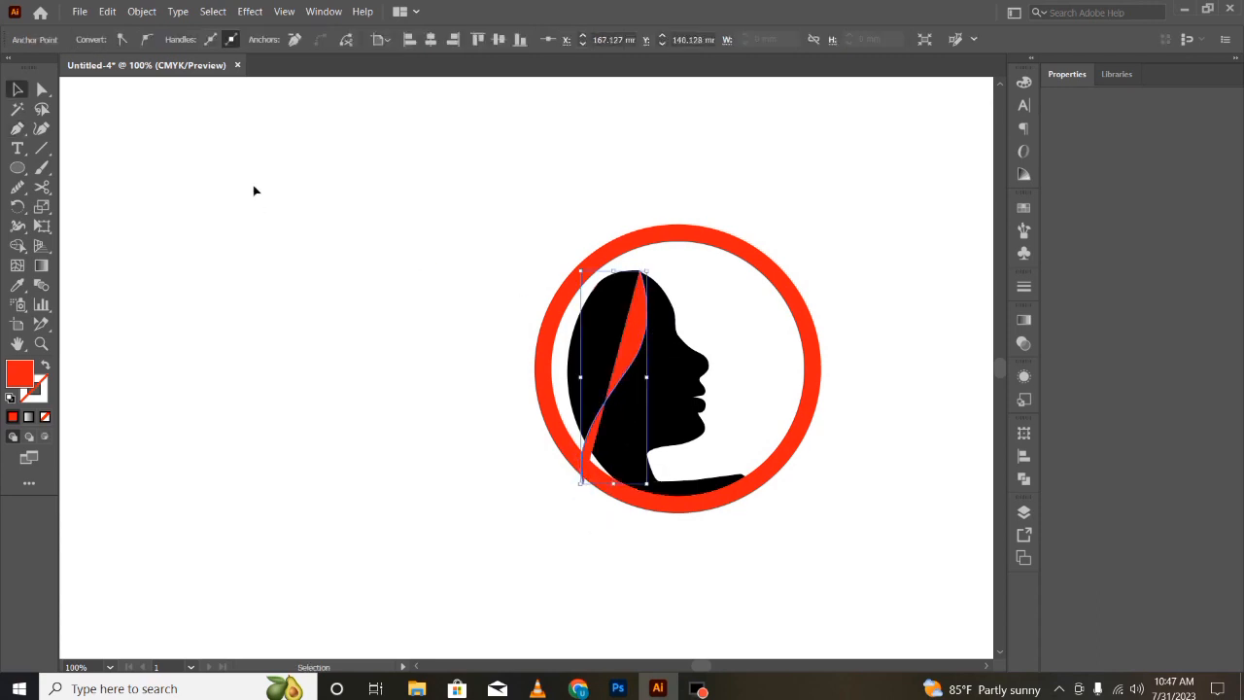
- Give the curved path no fill and a white stroke
click(368, 393)
click(634, 286)
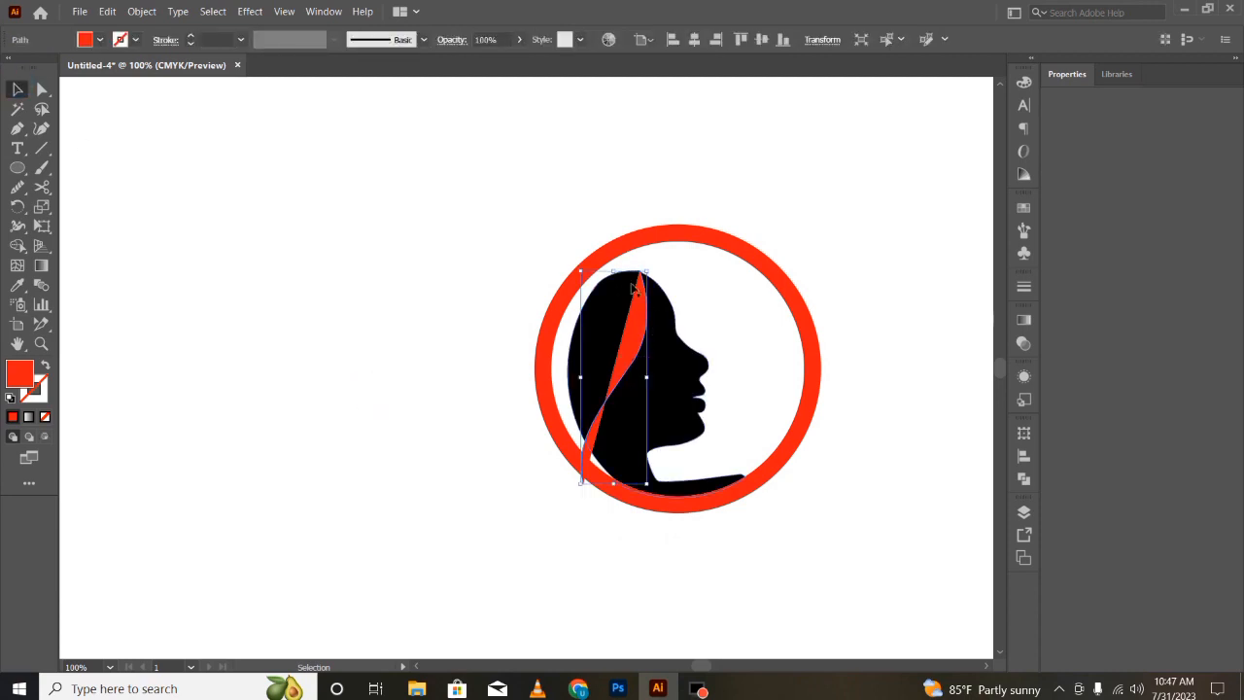
click(102, 40)
click(14, 73)
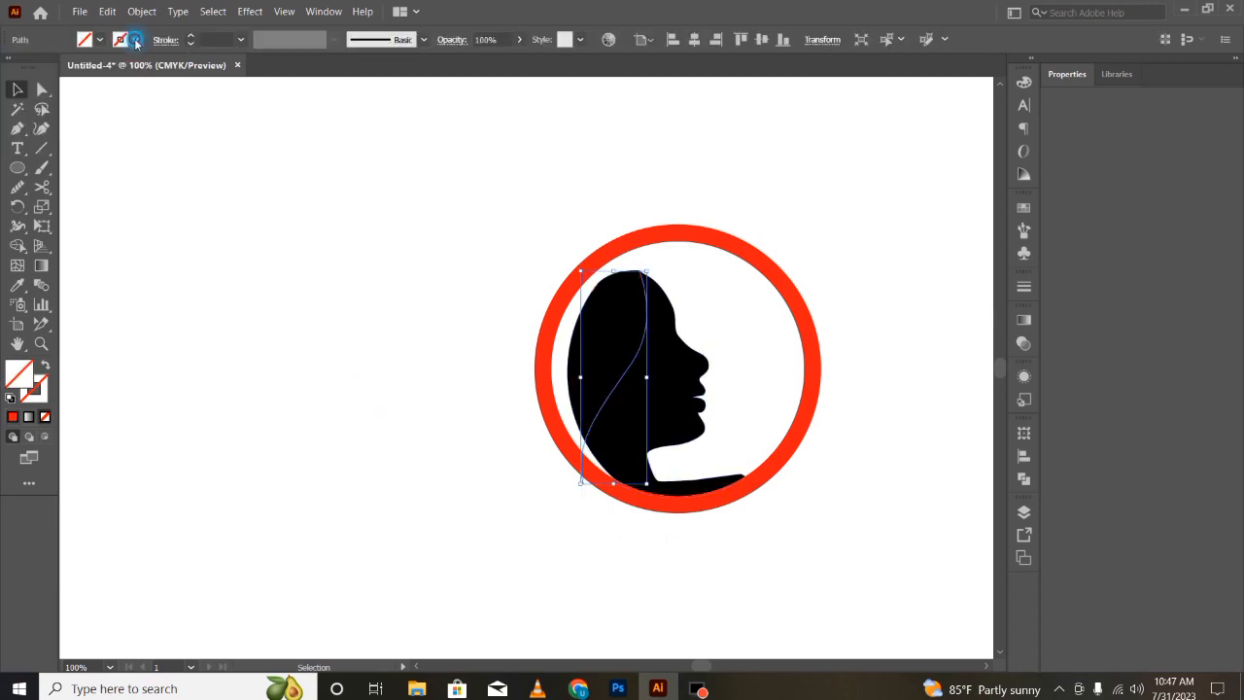
click(141, 39)
click(22, 68)
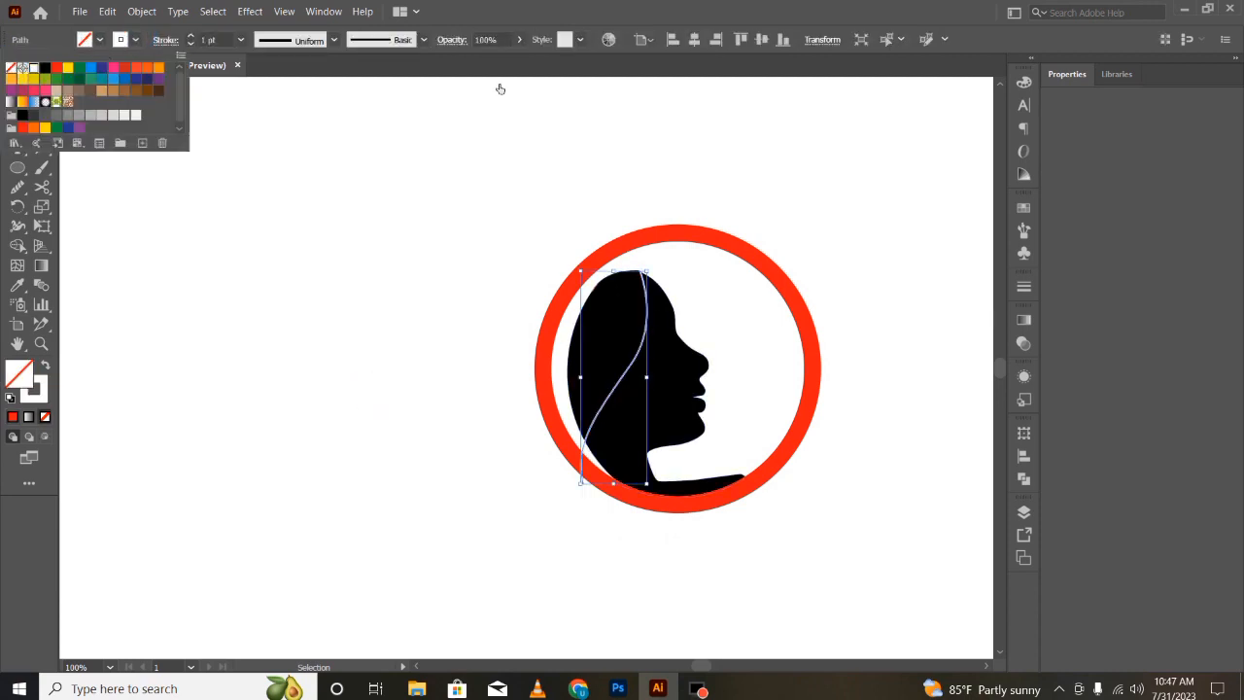
- Apply a tapered width profile to the curve's stroke and set its weight to 16 pt
click(334, 40)
click(261, 76)
click(240, 40)
click(242, 312)
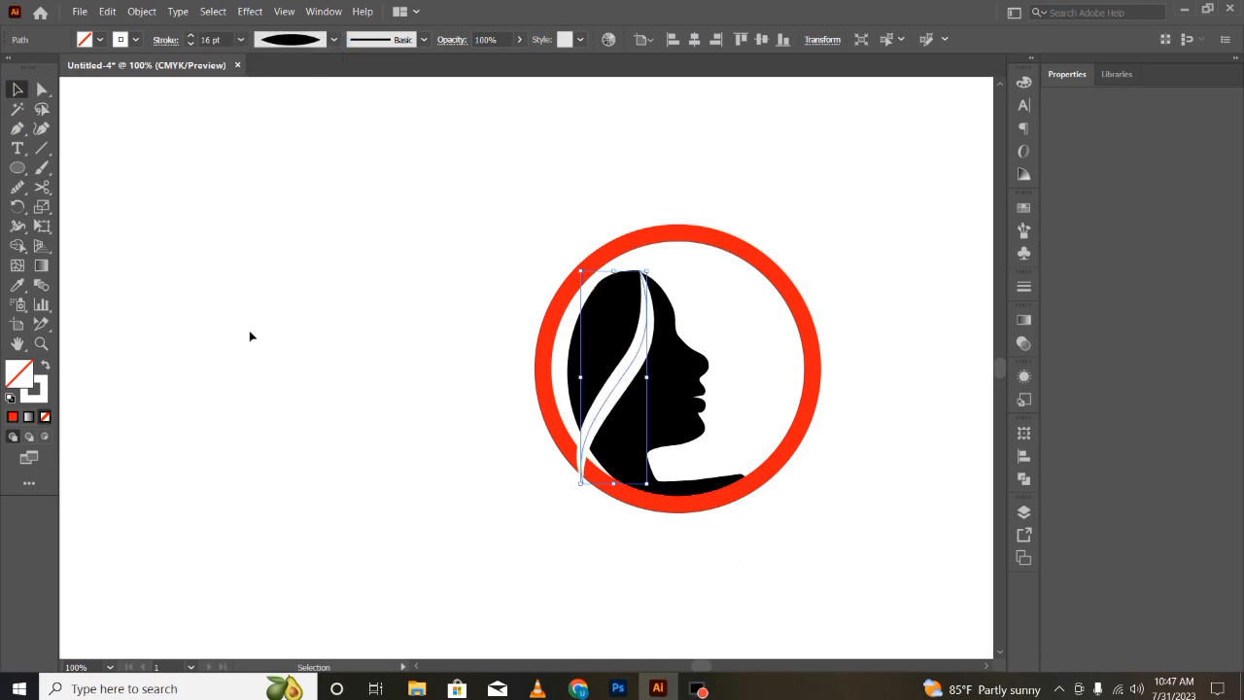
click(304, 416)
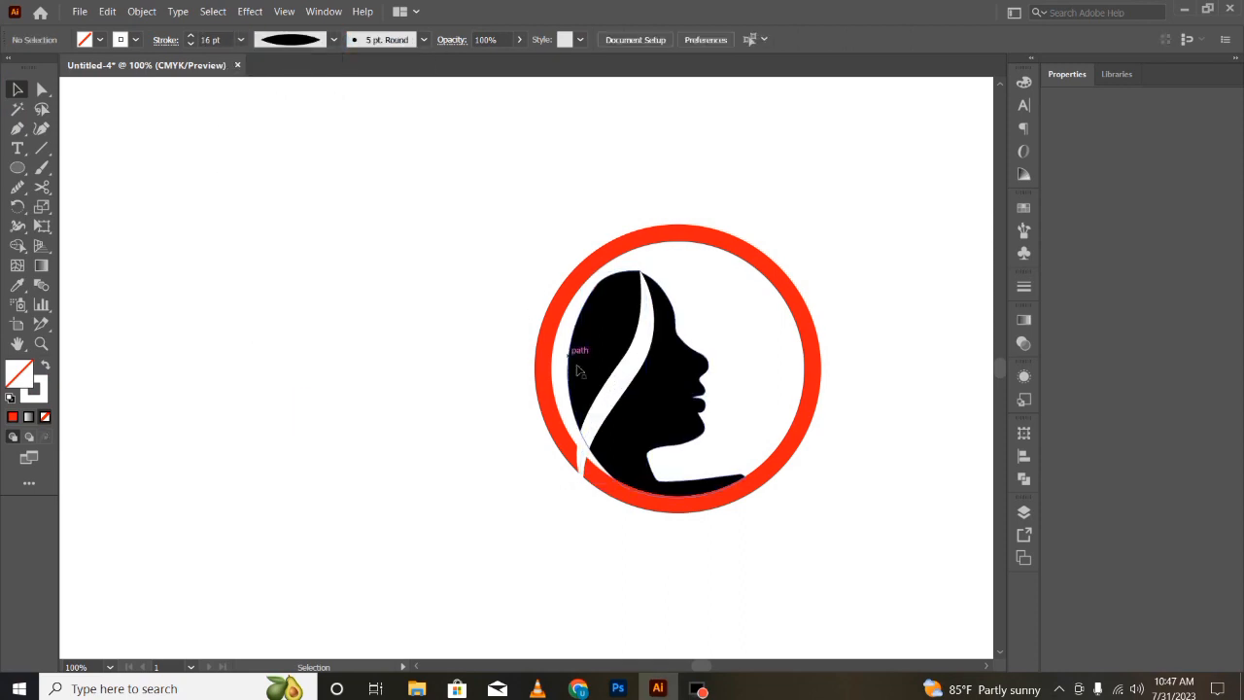
- Outline the curve's stroke into a filled white shape
click(616, 399)
click(142, 11)
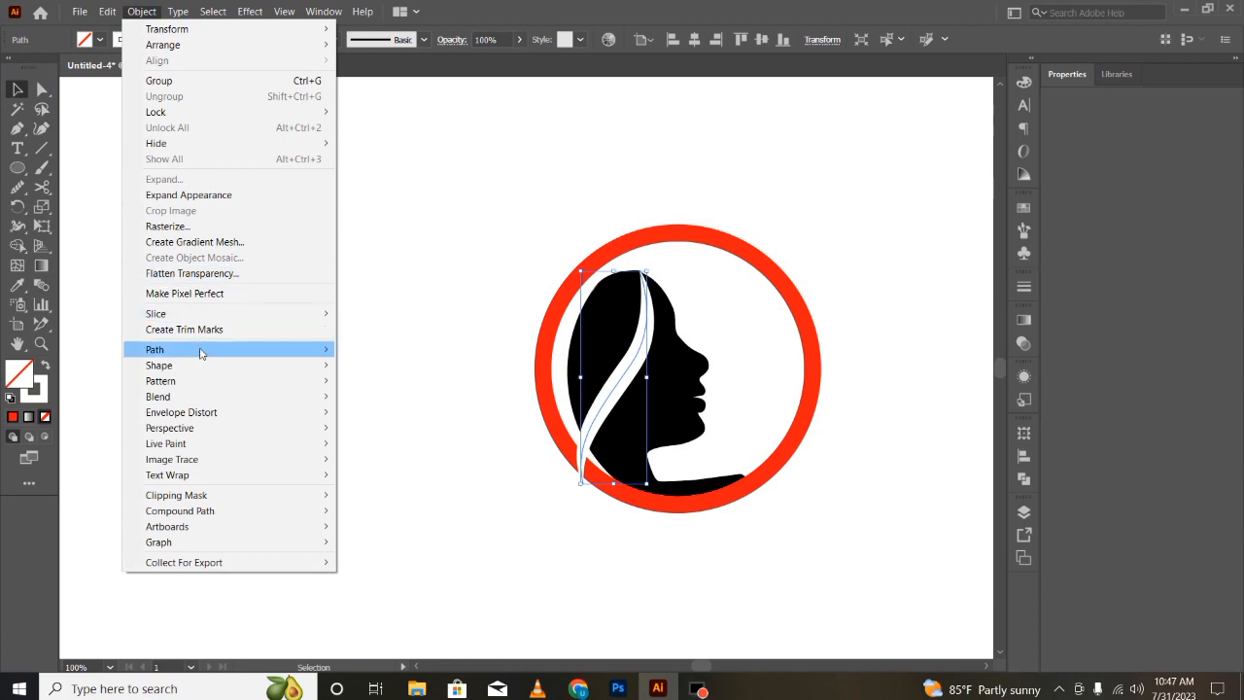
mouse_move(219, 351)
click(388, 231)
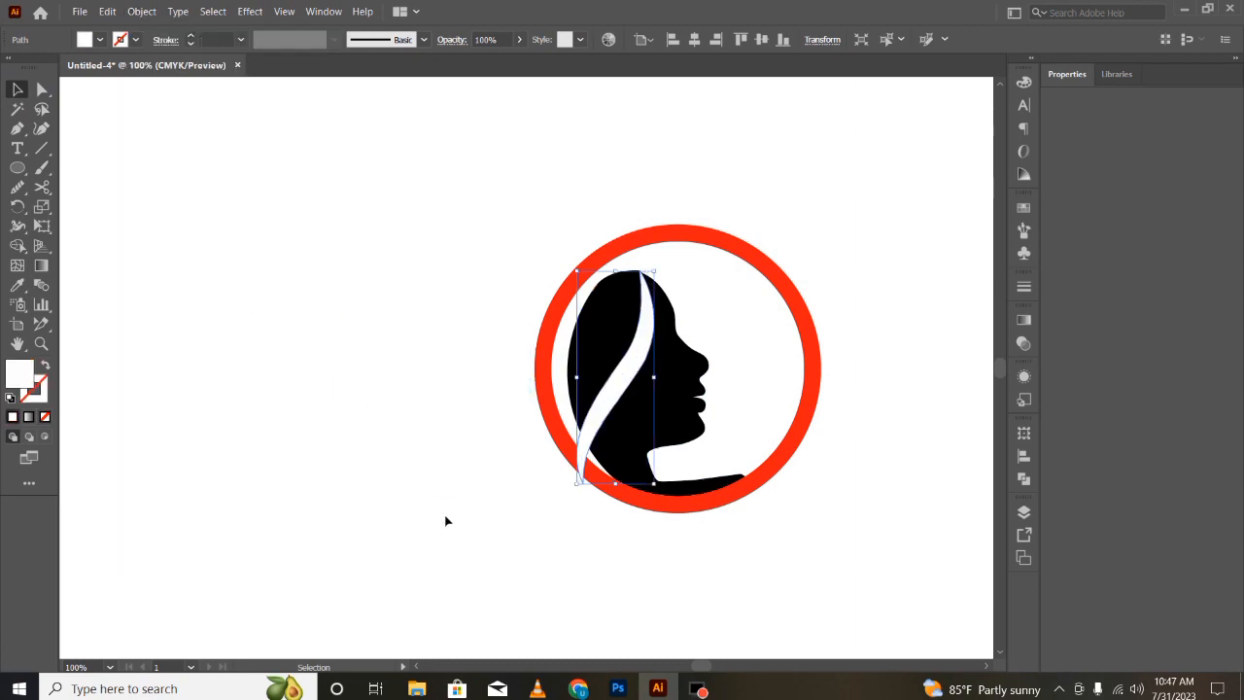
click(447, 519)
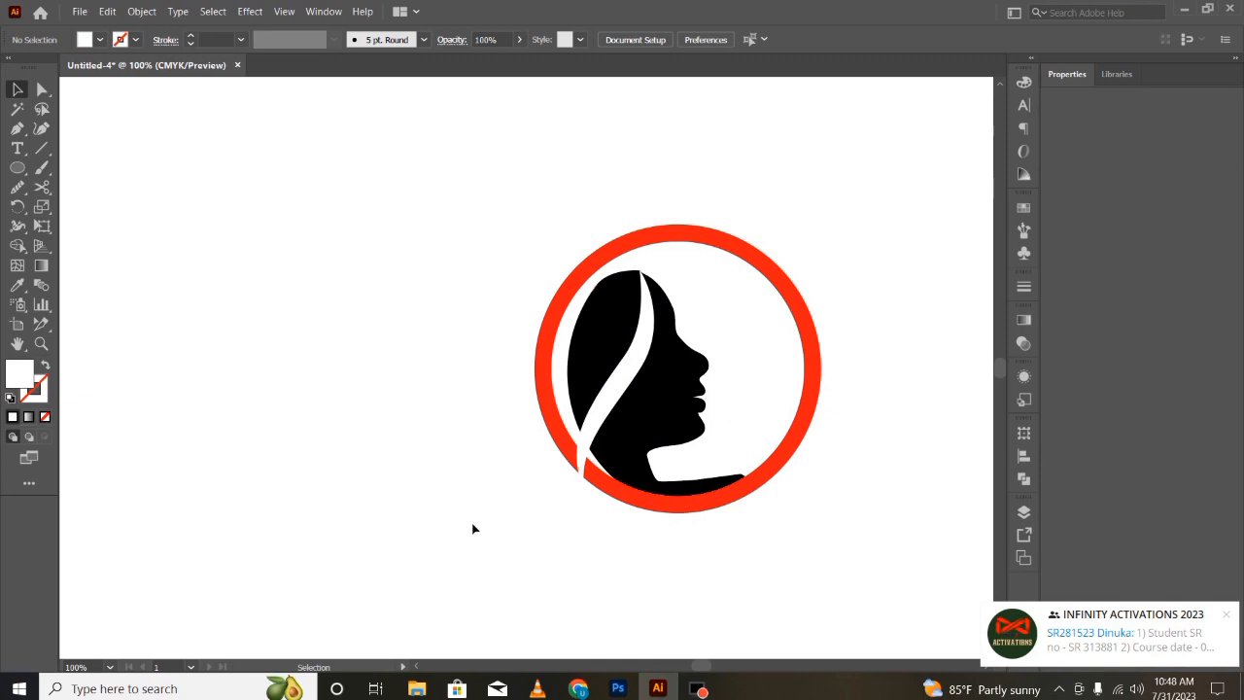
- Scale the red ring down to about 72.56 mm in width and height
click(644, 244)
drag(677, 224, 681, 255)
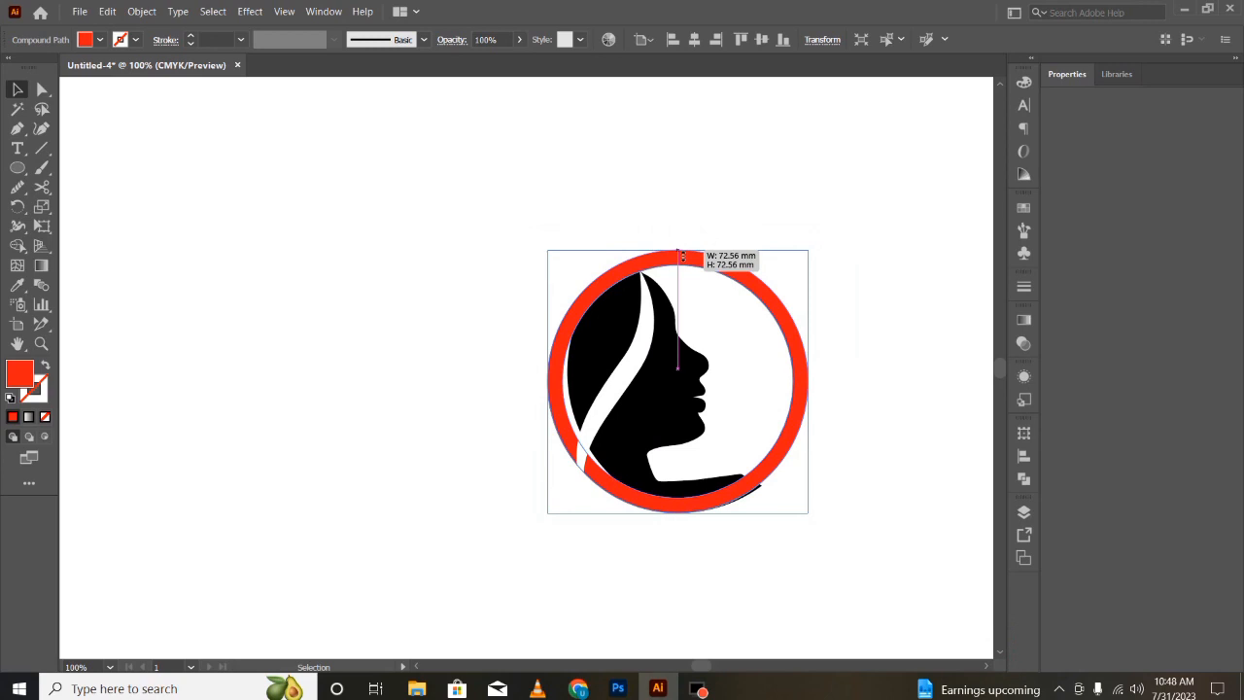
drag(682, 255, 682, 256)
click(631, 432)
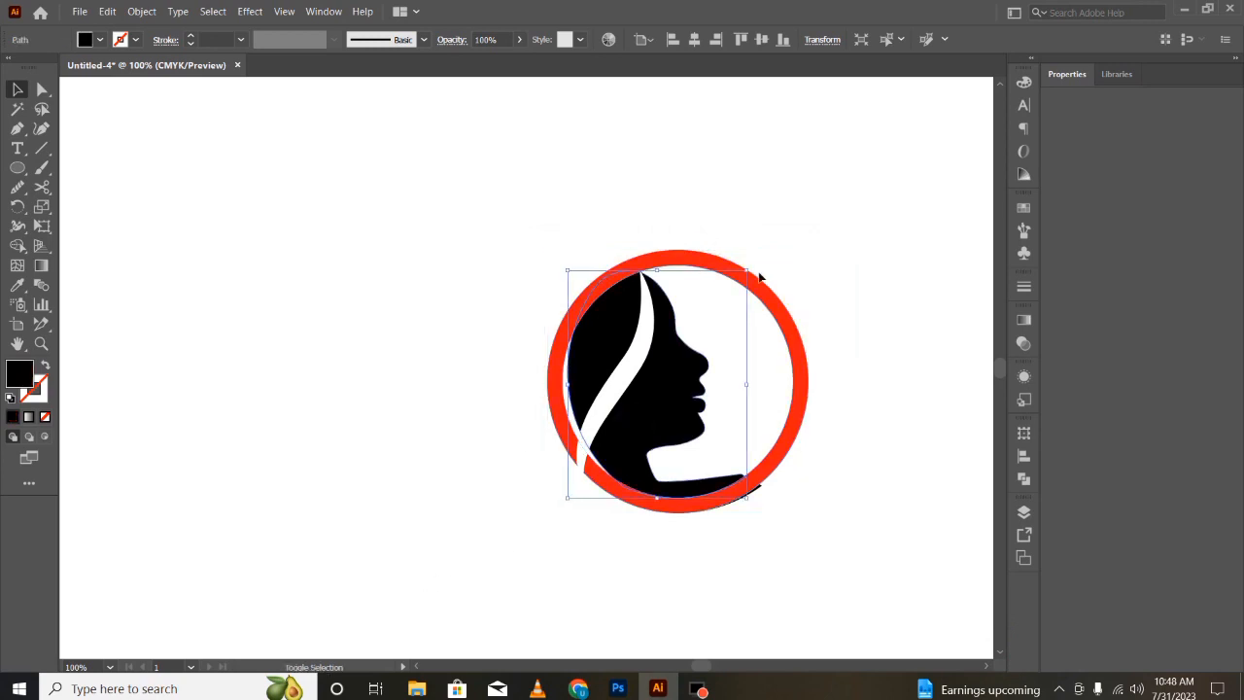
drag(758, 276, 733, 287)
drag(666, 375, 681, 360)
drag(746, 483, 767, 521)
key(ctrl+z)
key(ctrl+z)
key(ctrl+z)
click(797, 550)
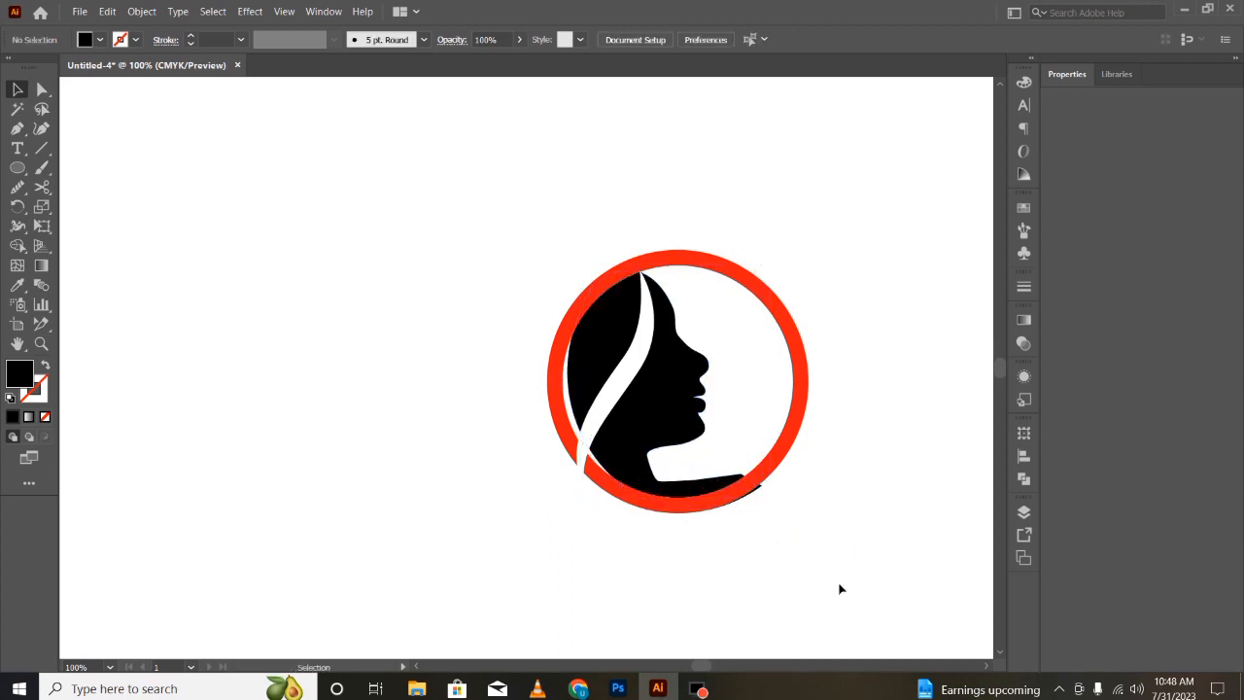
- Select all artwork and use the Shape Builder where the white strip crosses the ring's lower-left section
drag(492, 281, 886, 603)
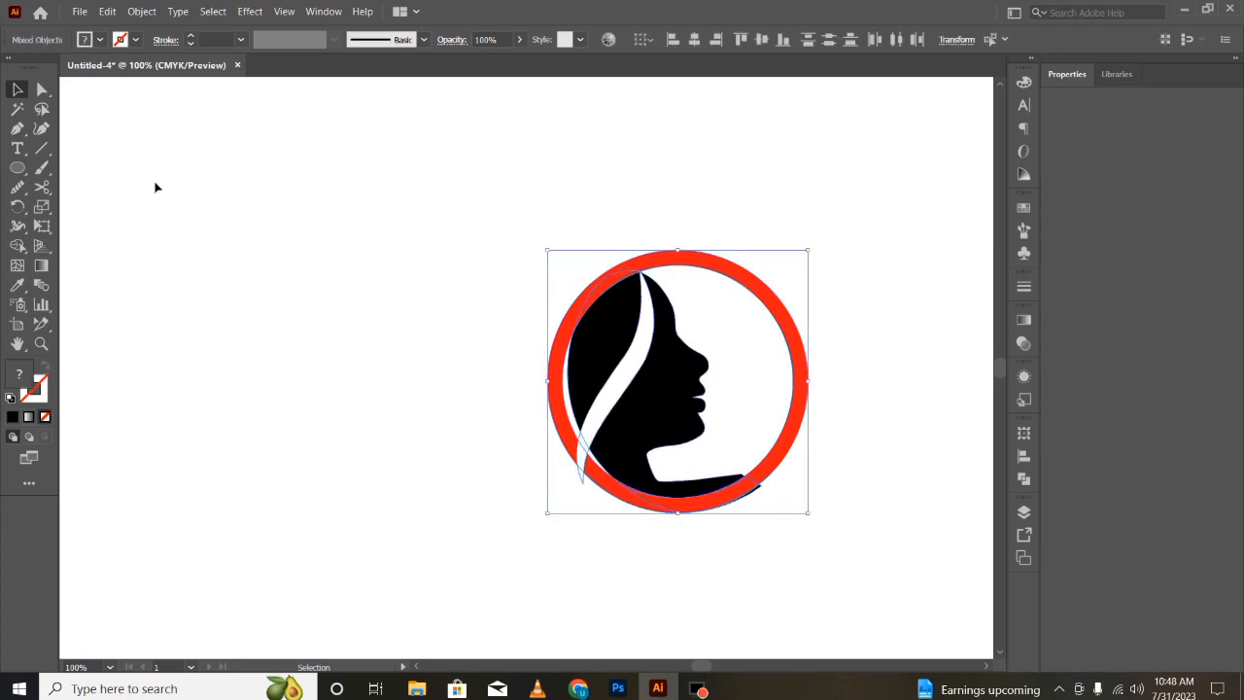
click(18, 245)
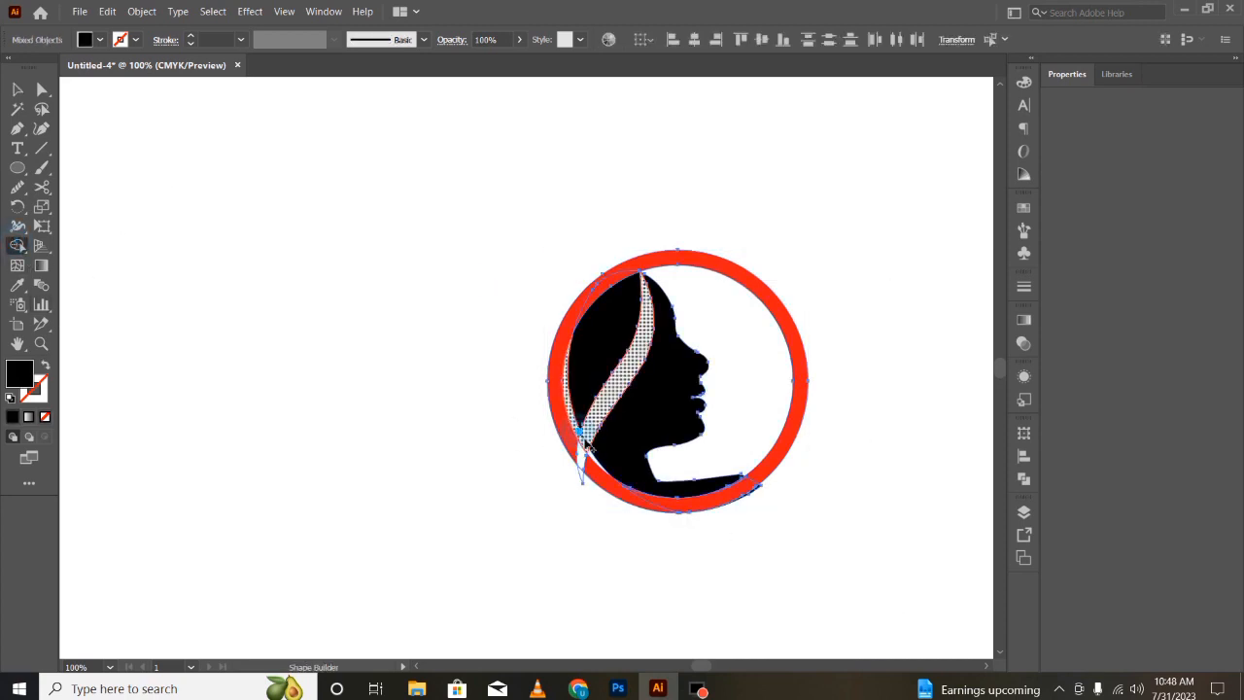
drag(581, 439, 577, 420)
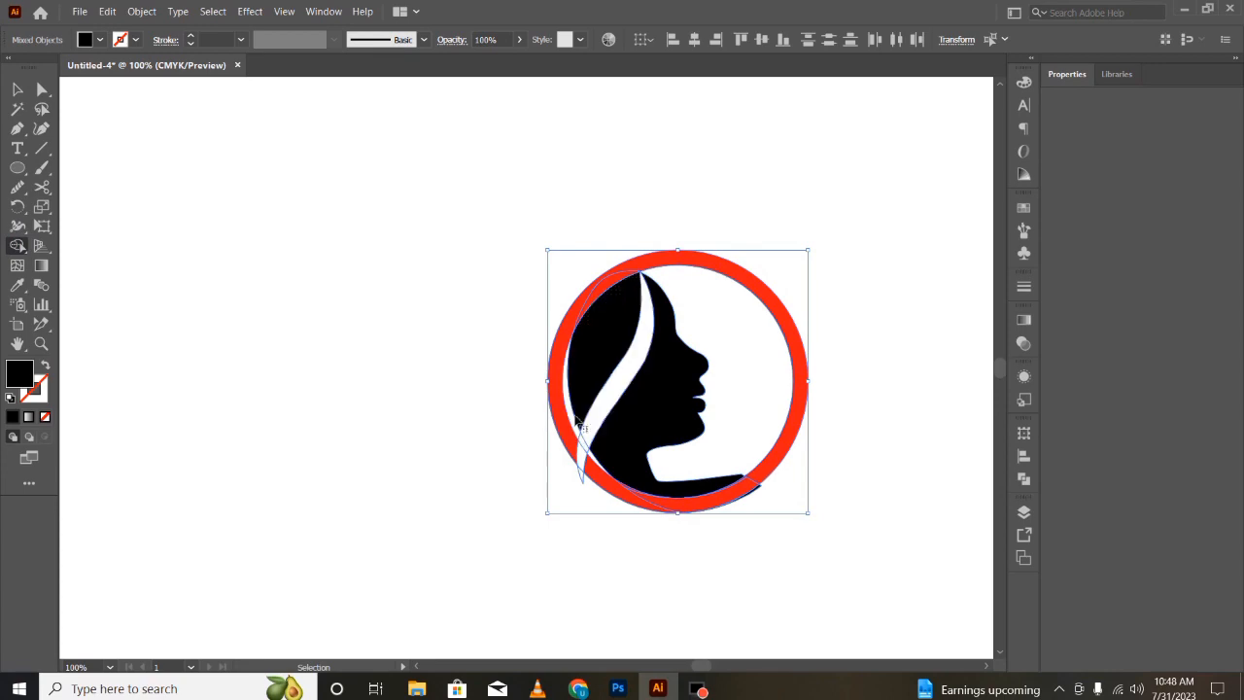
key(ctrl+equal)
key(ctrl+equal)
key(ctrl+equal)
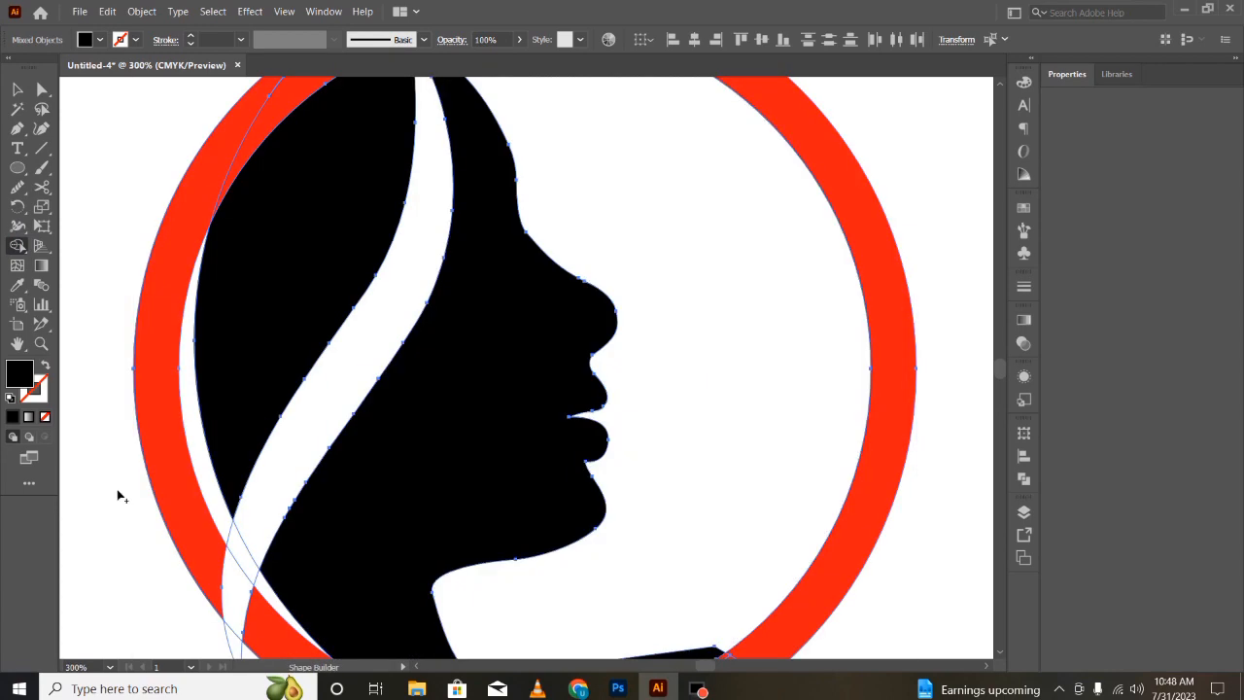
click(228, 527)
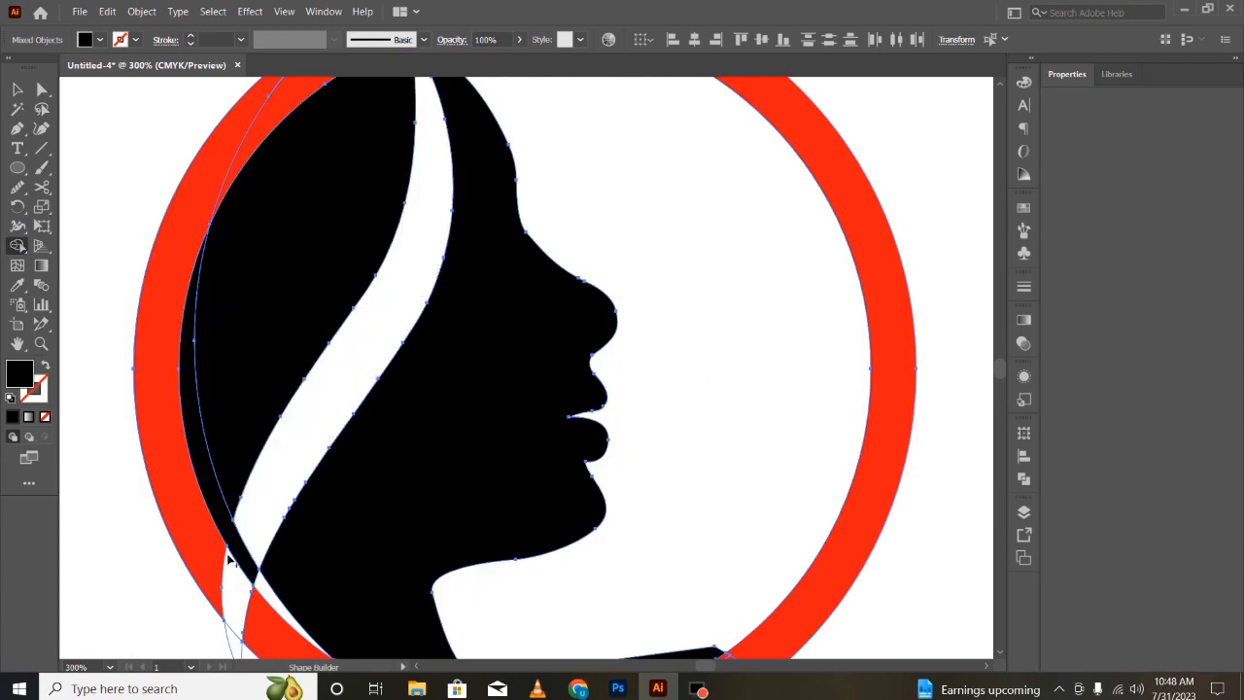
- Delete the leftover strip fragment at the ring's lower-left crossing in isolation mode
click(100, 38)
click(35, 70)
key(v)
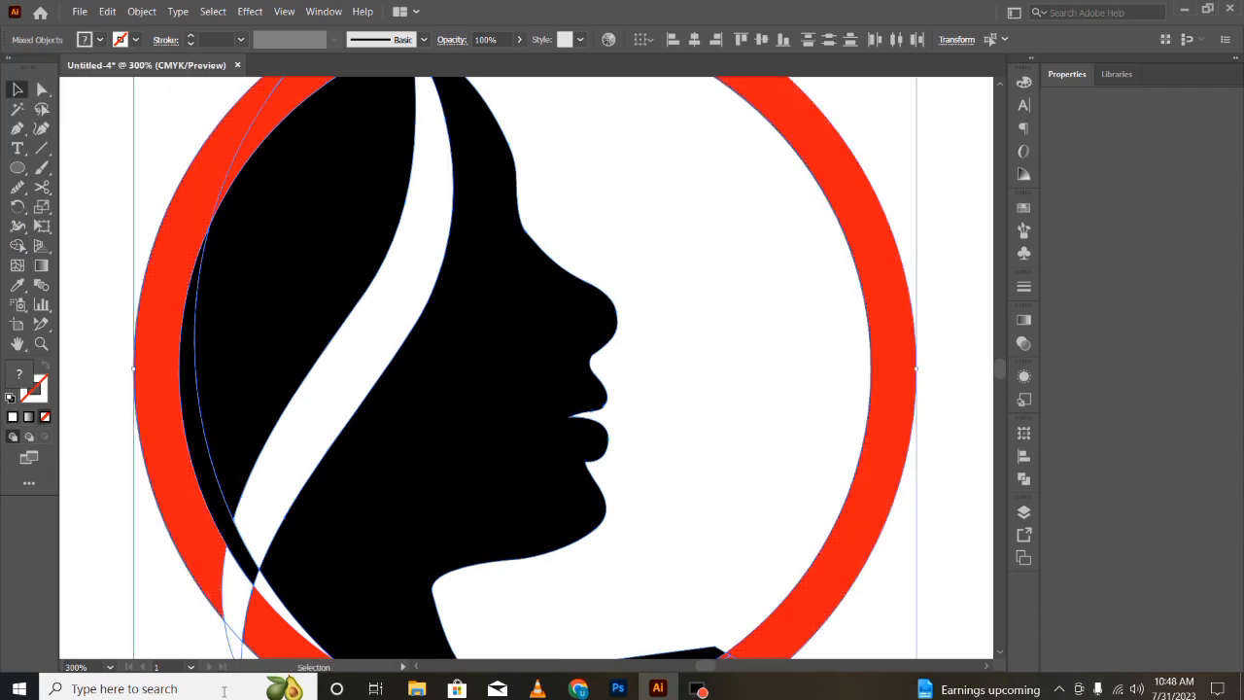
click(95, 578)
double_click(244, 562)
key(Delete)
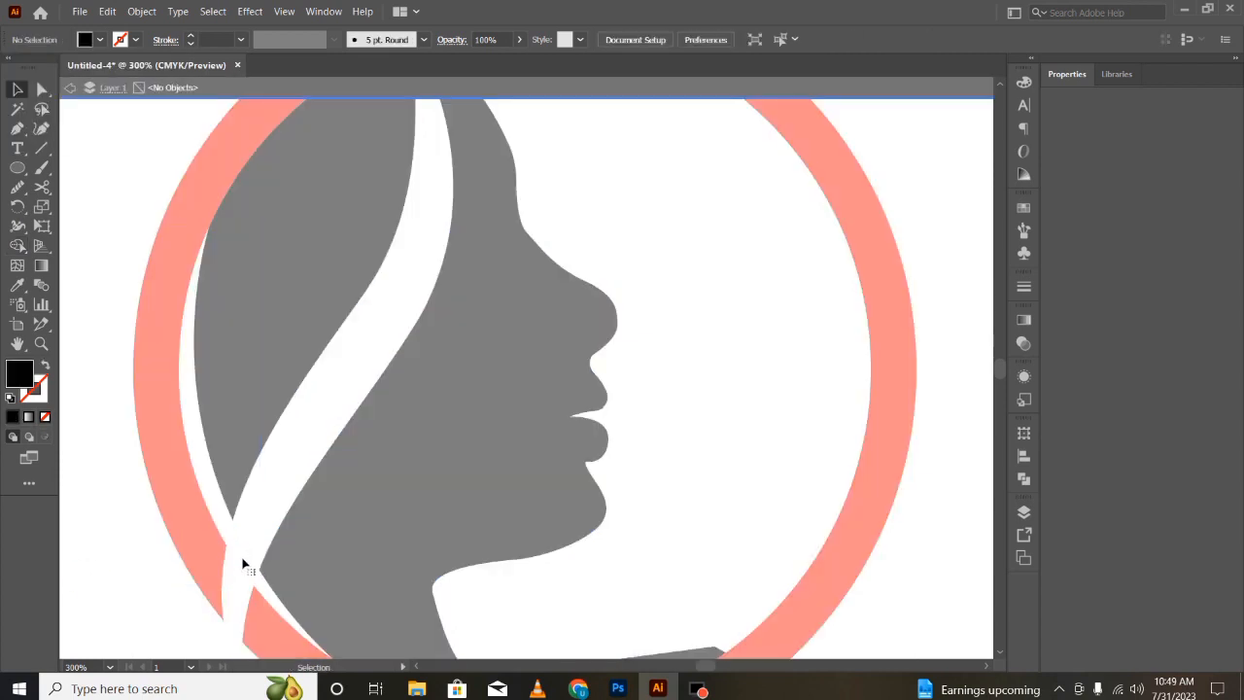
double_click(138, 581)
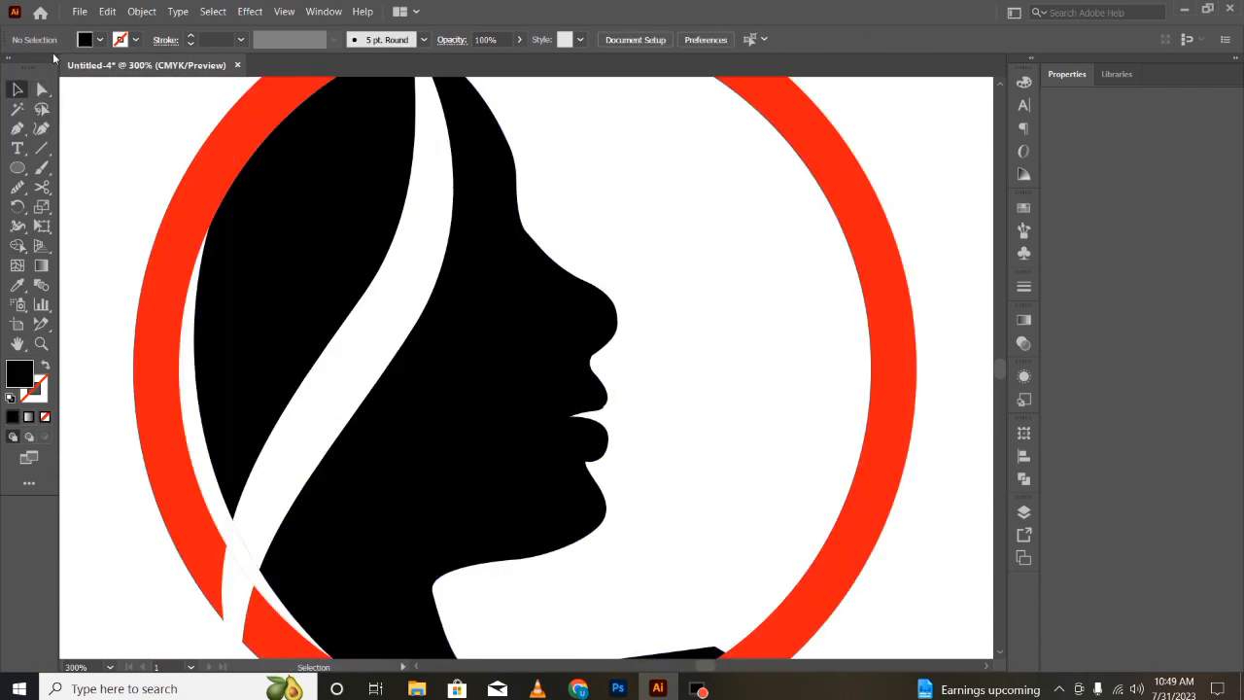
click(17, 247)
click(18, 89)
click(349, 379)
click(133, 604)
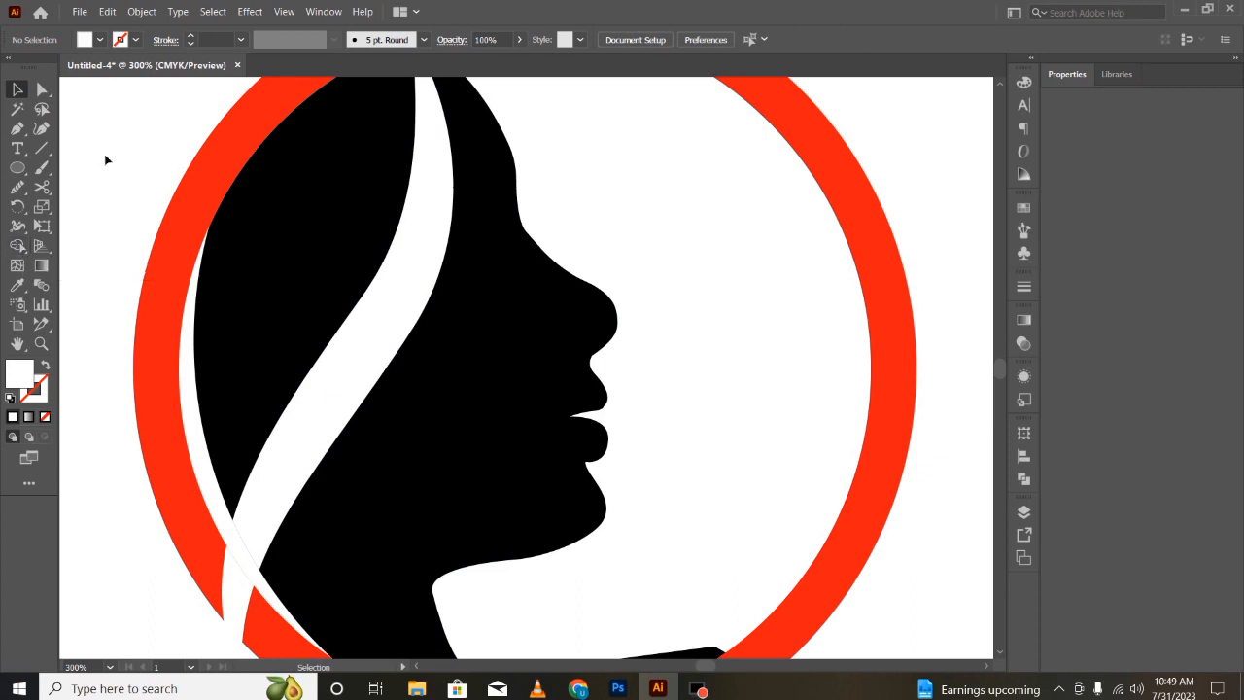
- Delete the black sliver of silhouette sticking out beyond the ring's lower-right edge
drag(105, 158, 957, 526)
click(17, 245)
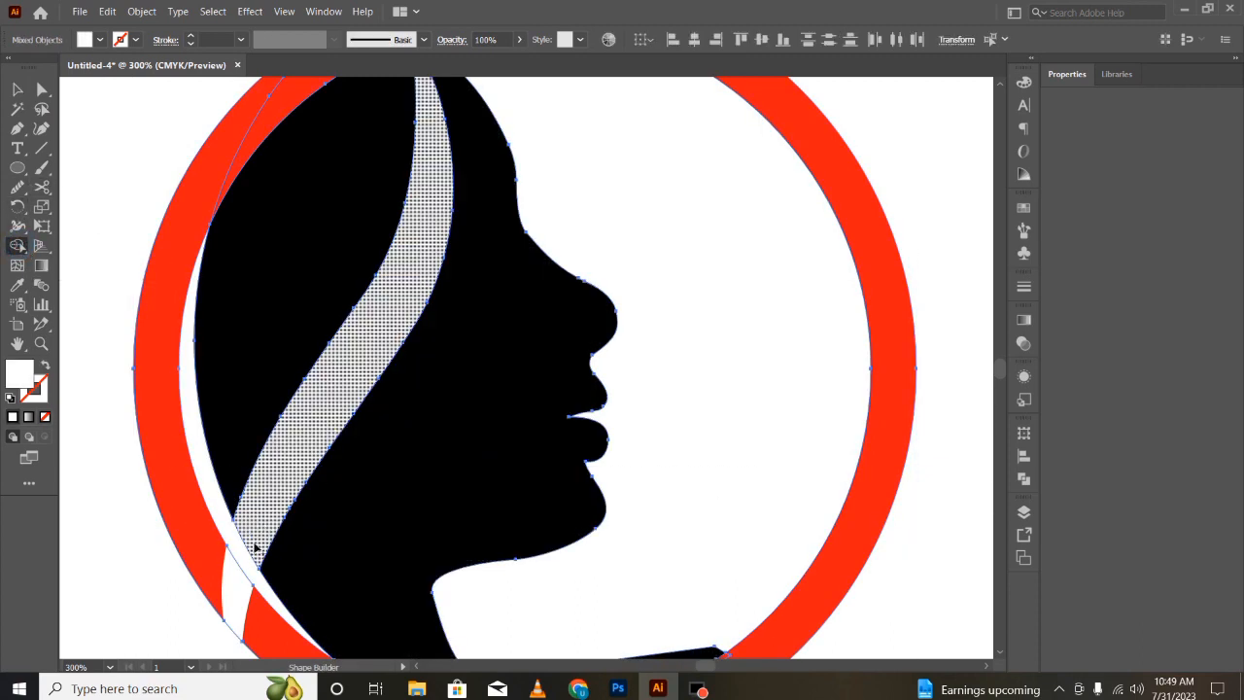
scroll(468, 494, down, 3)
scroll(468, 489, down, 1)
click(741, 538)
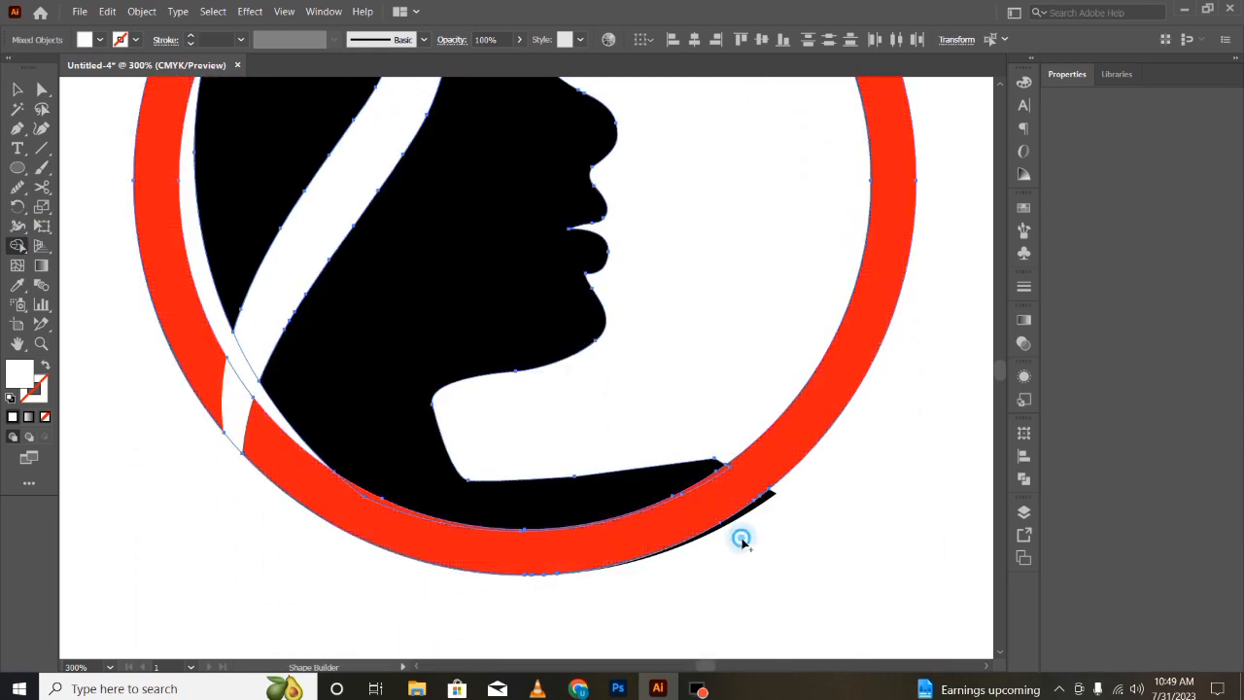
click(760, 505)
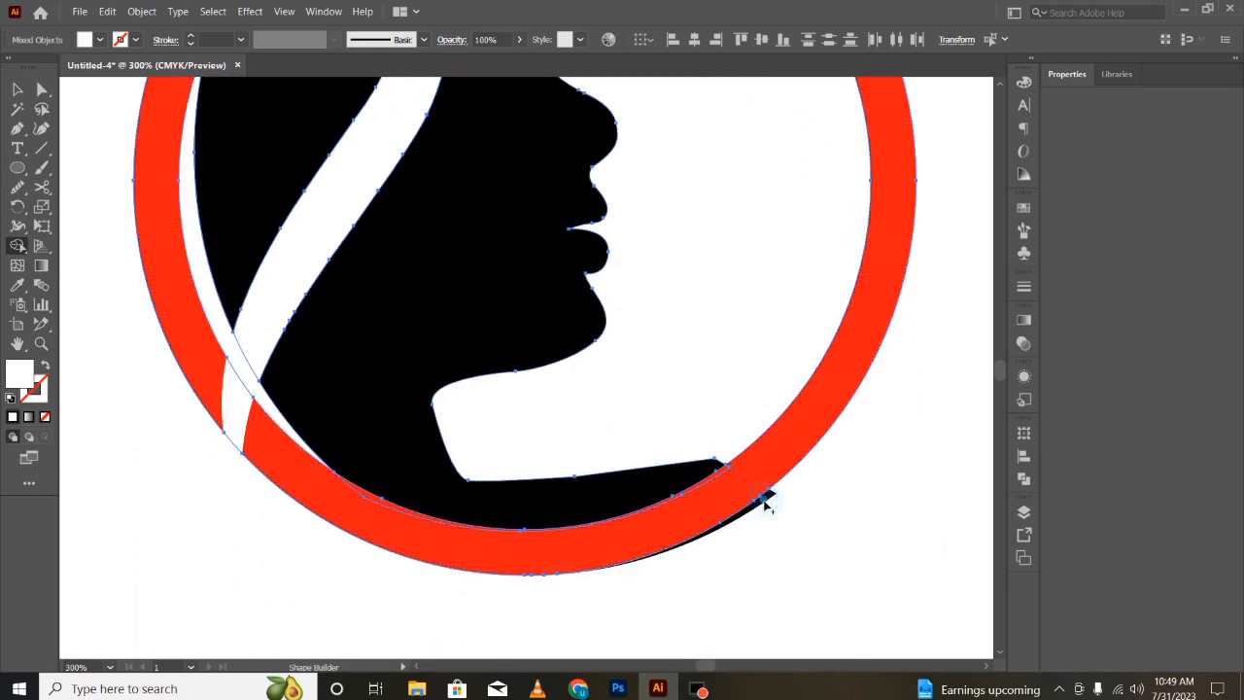
key(v)
click(732, 575)
double_click(758, 502)
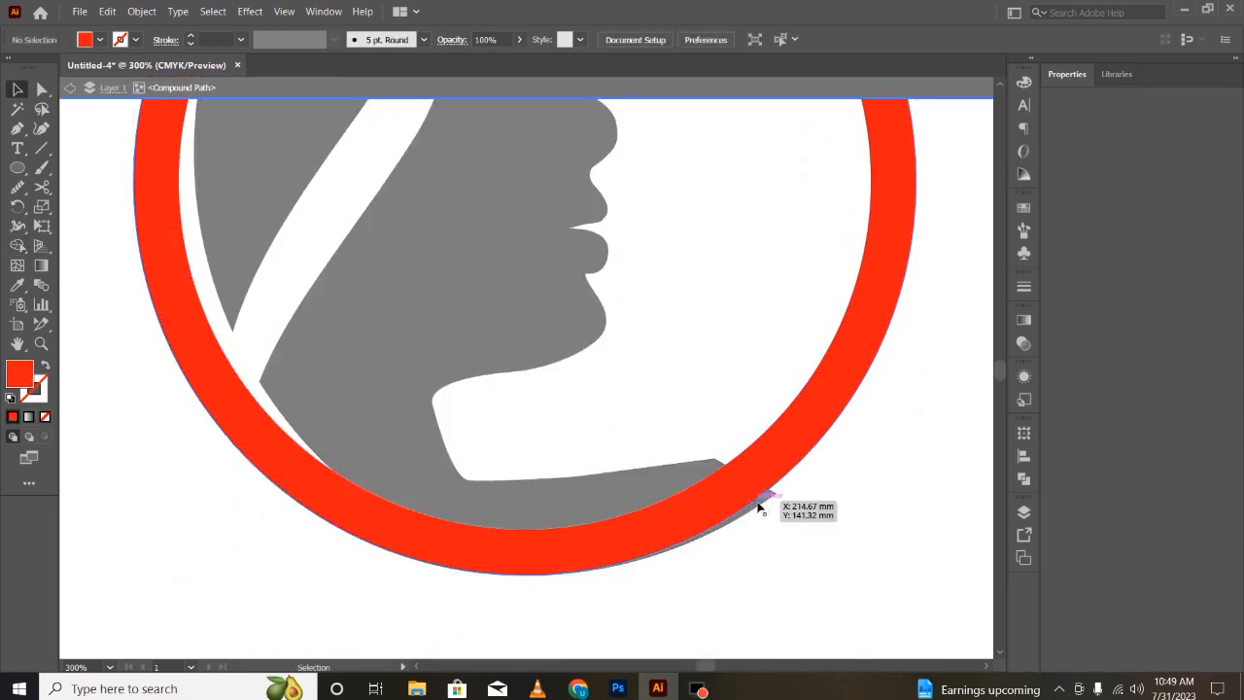
double_click(756, 503)
click(755, 505)
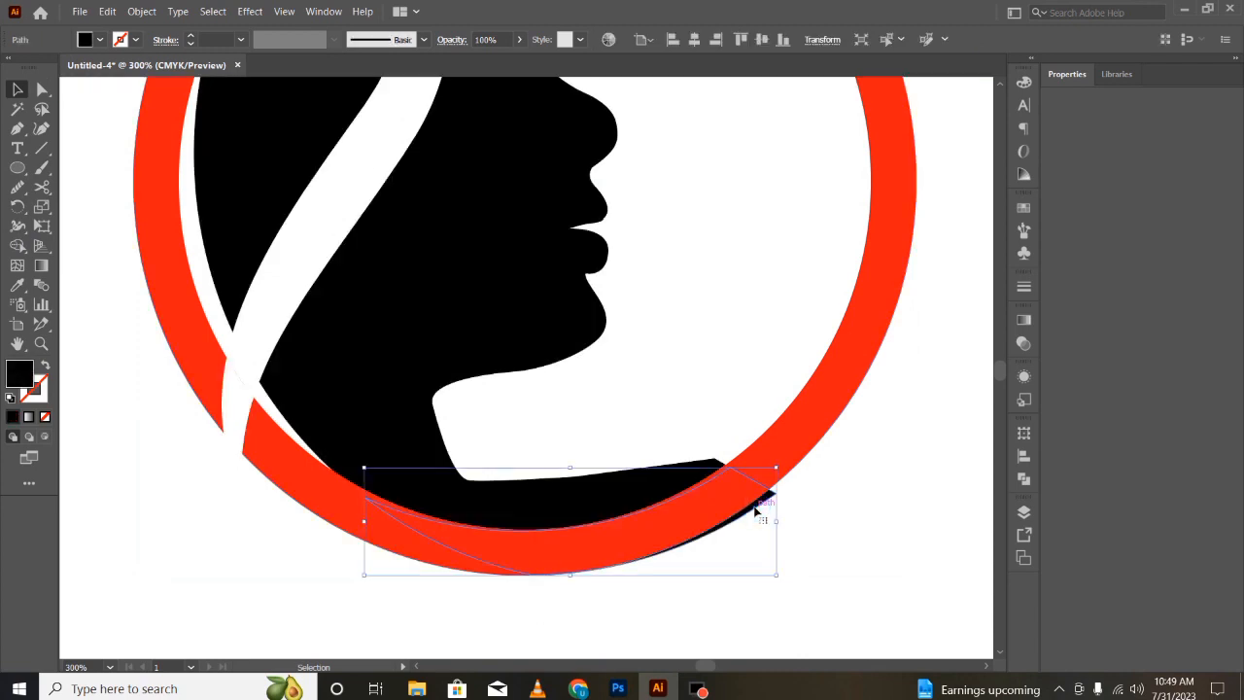
key(Delete)
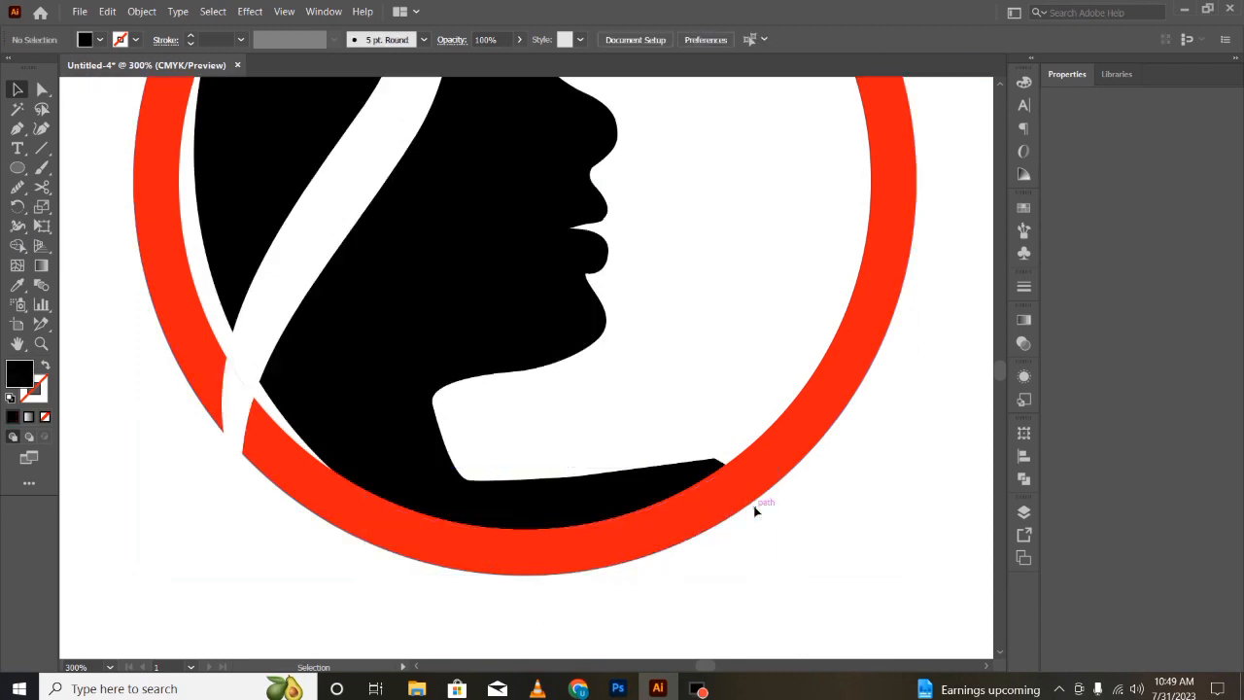
- Delete the separate white strip shape lying on top of the silhouette
double_click(252, 357)
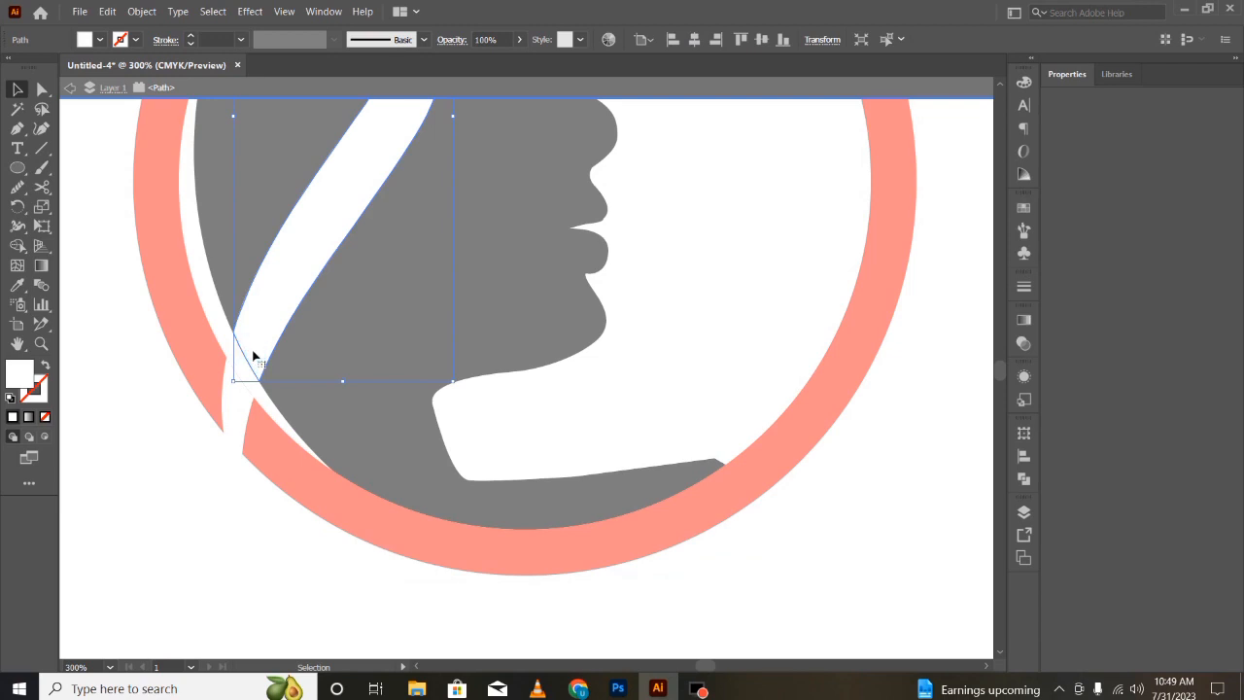
key(Delete)
double_click(113, 397)
scroll(398, 550, up, 5)
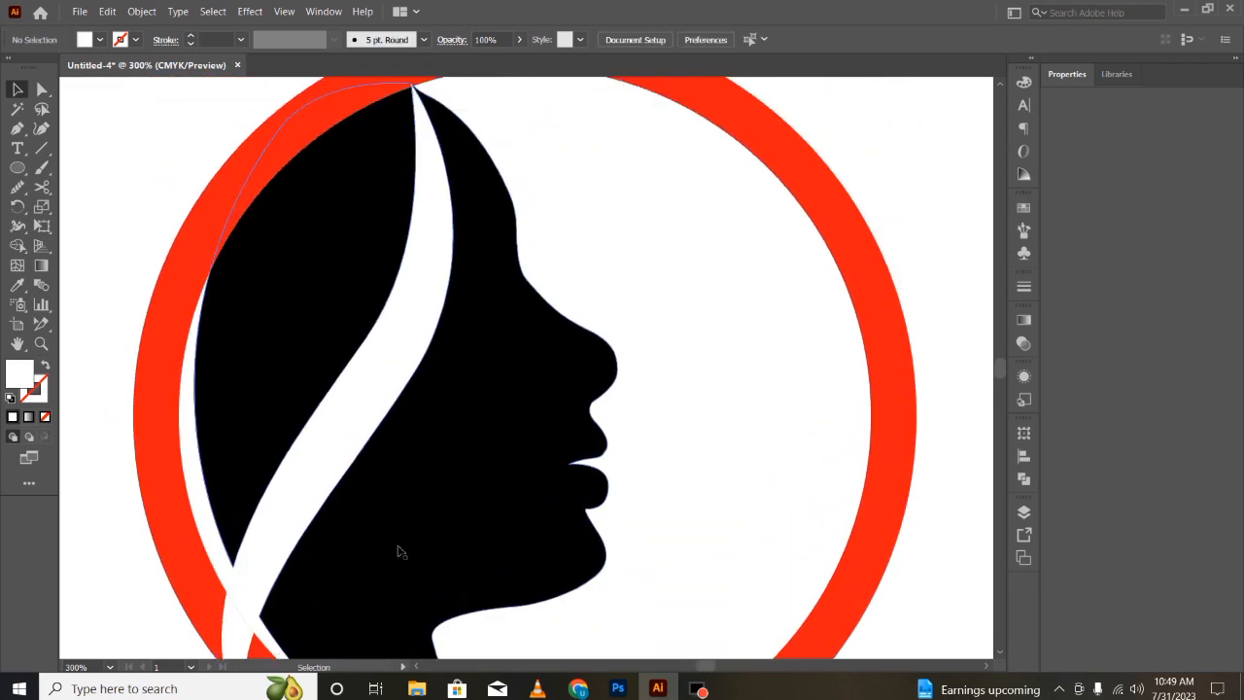
double_click(327, 207)
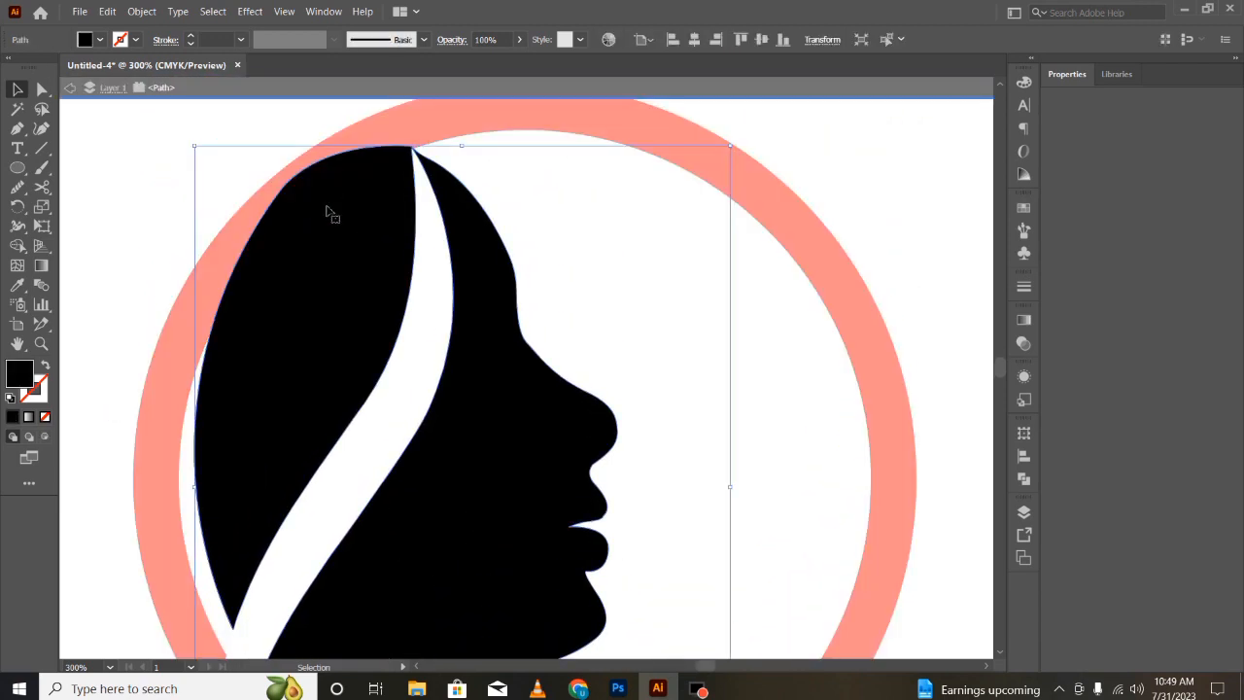
click(314, 194)
click(91, 211)
double_click(122, 177)
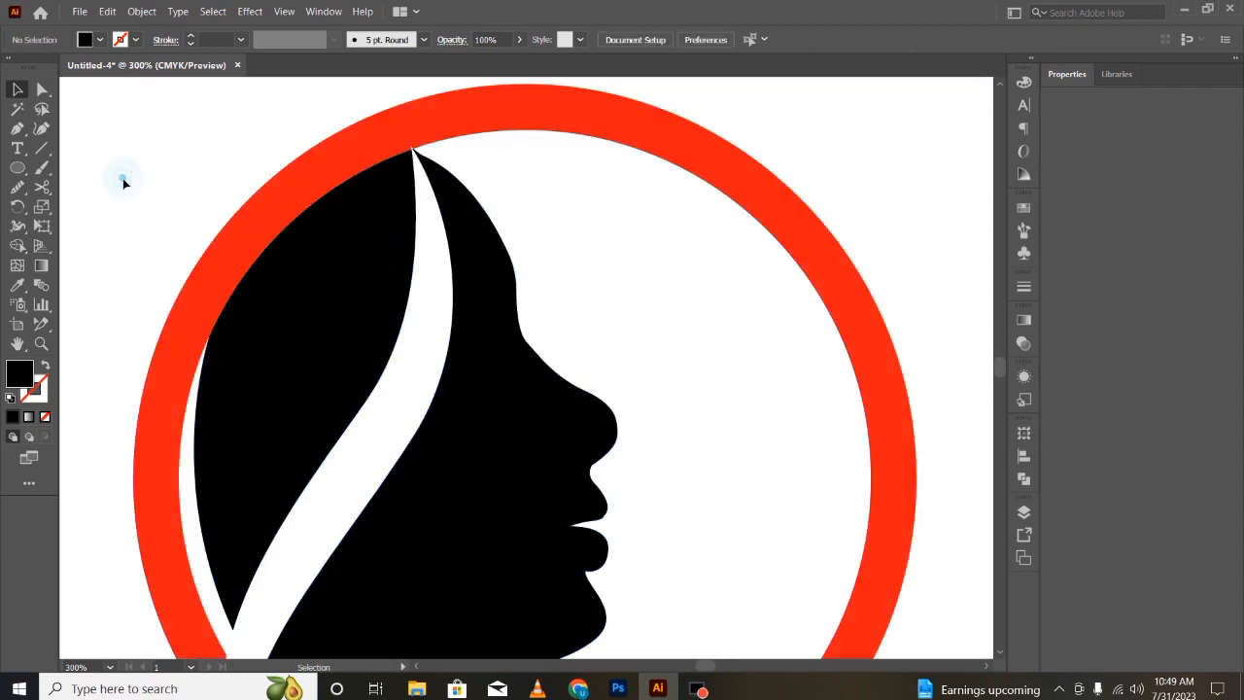
click(186, 205)
key(ctrl+minus)
key(ctrl+minus)
key(ctrl+minus)
key(ctrl+minus)
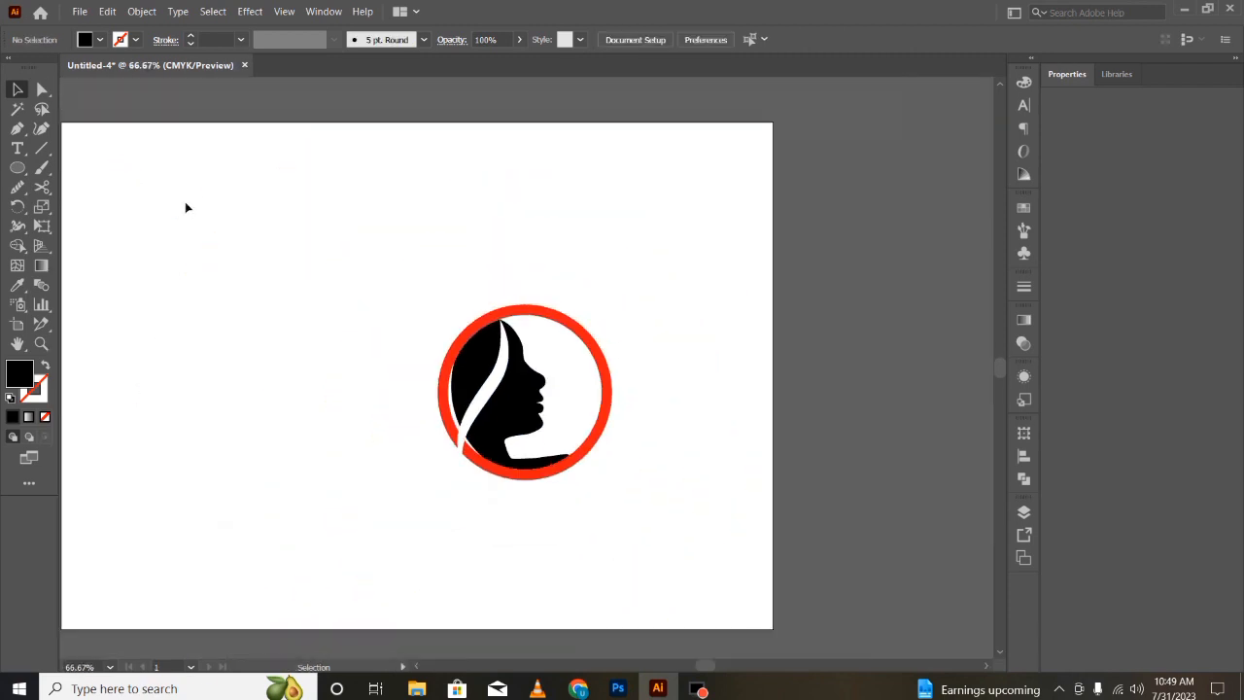
mouse_move(532, 320)
mouse_down()
mouse_move(460, 274)
mouse_move(540, 312)
mouse_move(553, 304)
mouse_move(538, 316)
mouse_up()
click(352, 535)
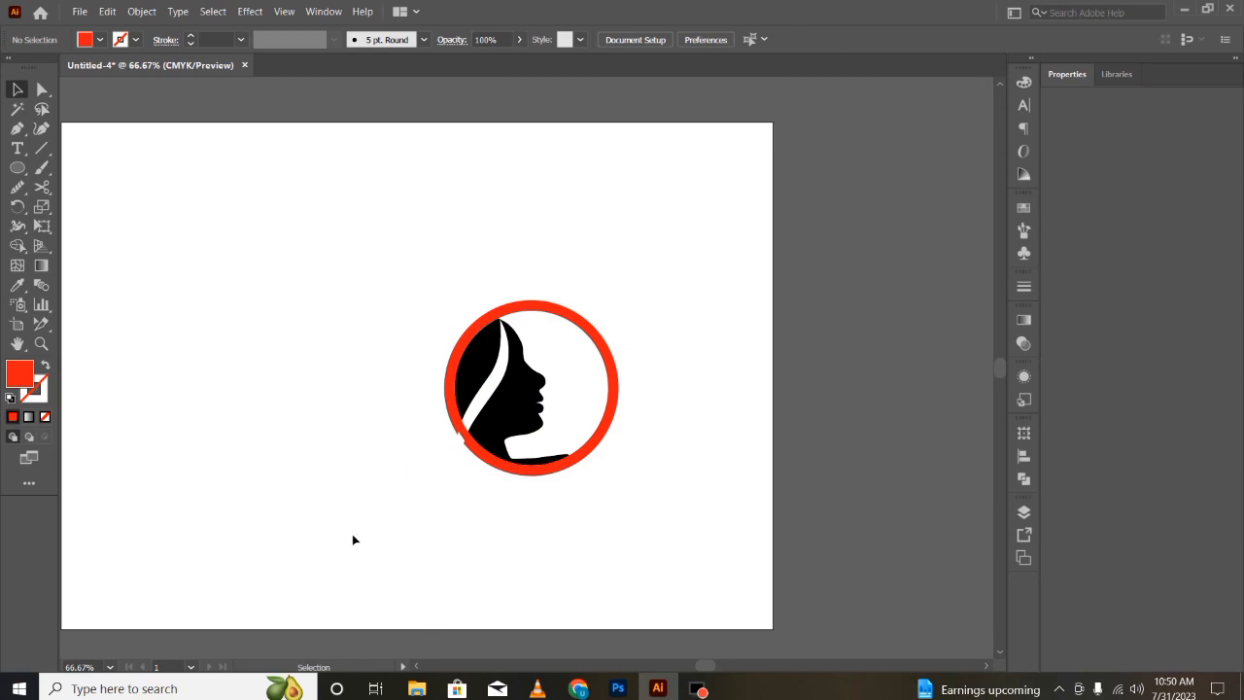
key(ctrl+z)
click(355, 539)
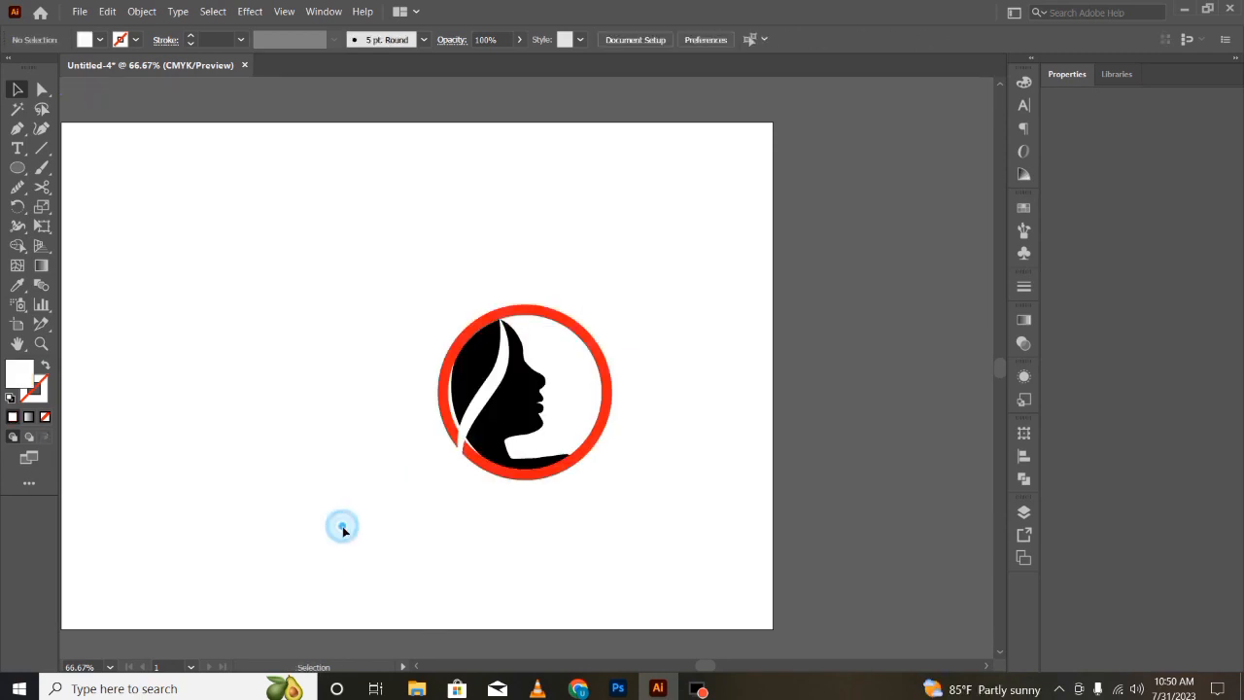
- Select all the logo artwork and give it a black fill, including the red ring
double_click(476, 406)
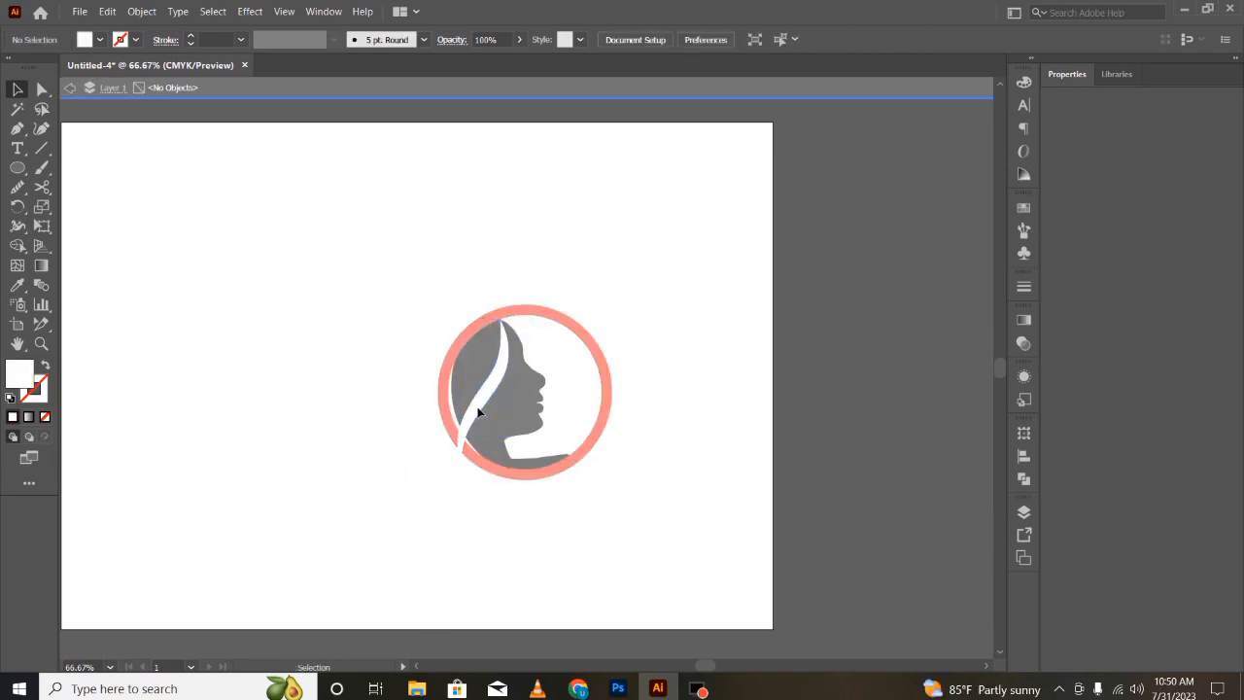
double_click(164, 531)
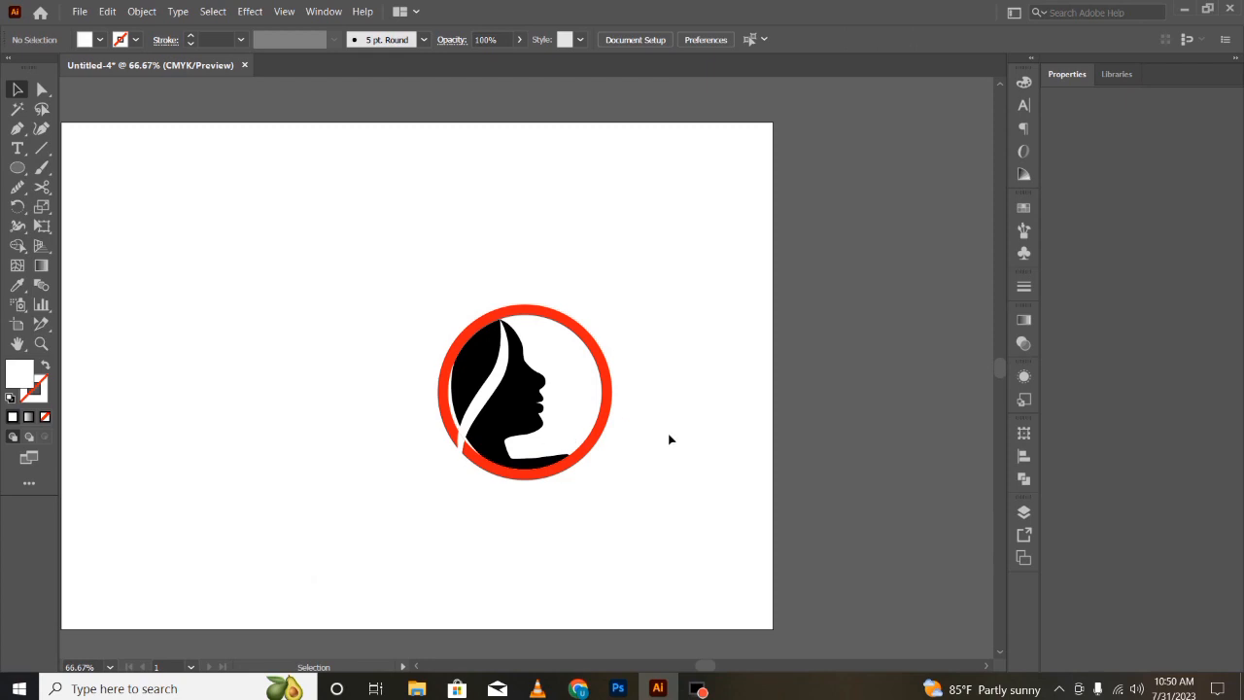
click(589, 338)
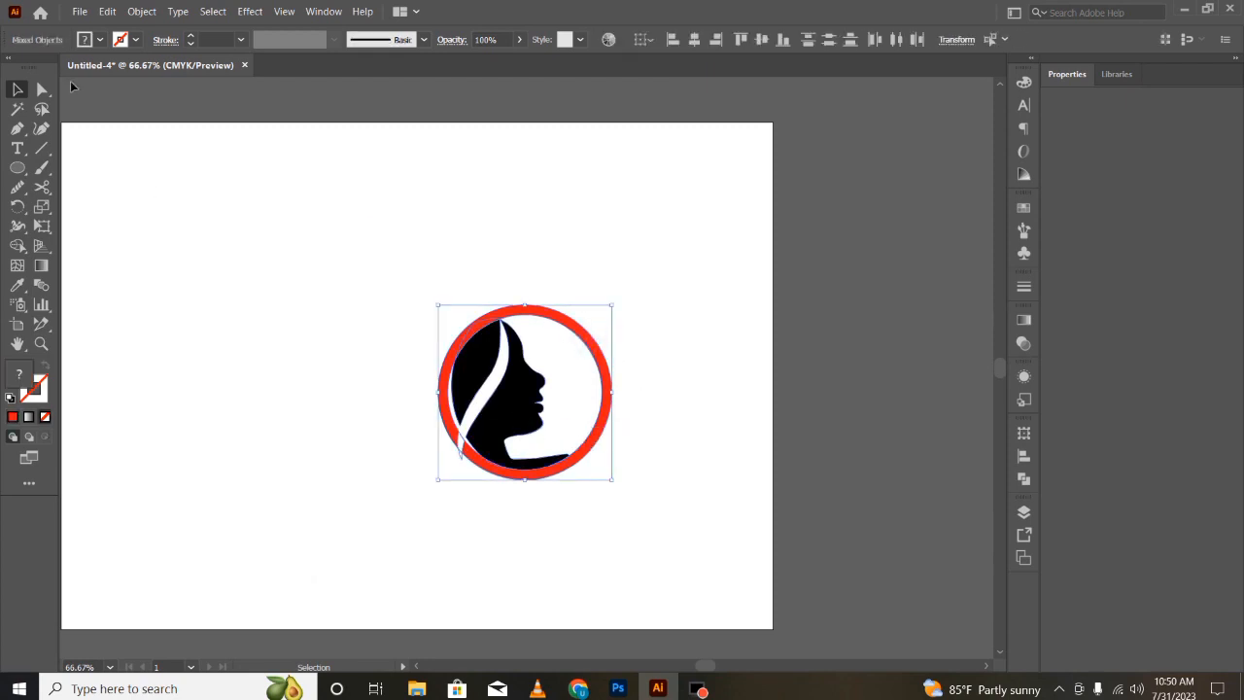
click(100, 39)
click(136, 41)
click(100, 41)
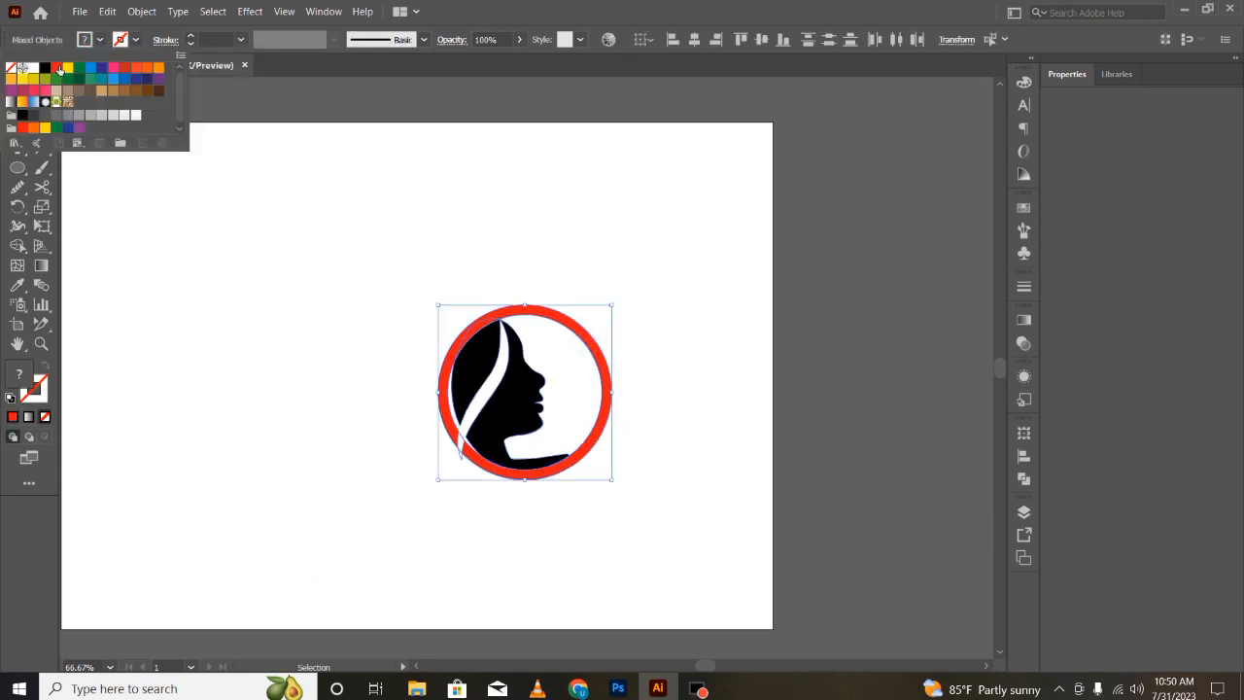
click(45, 68)
- Delete the small leftover fragment at the ring's lower-left edge
click(344, 525)
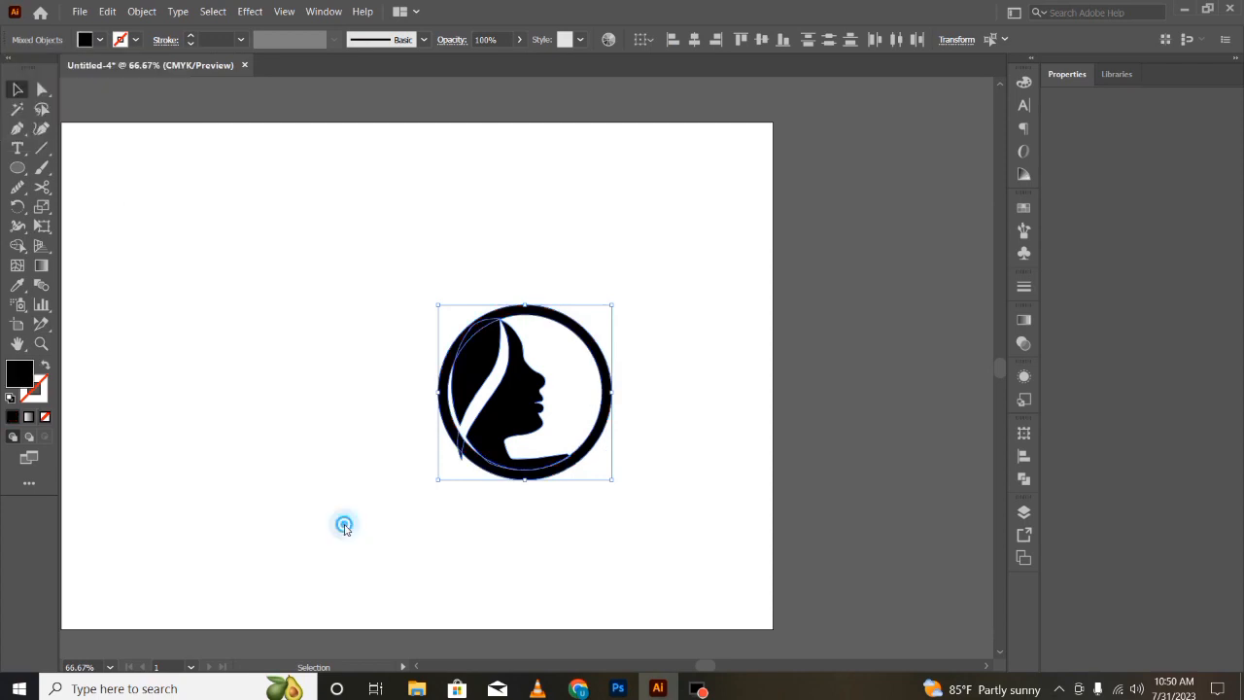
click(459, 457)
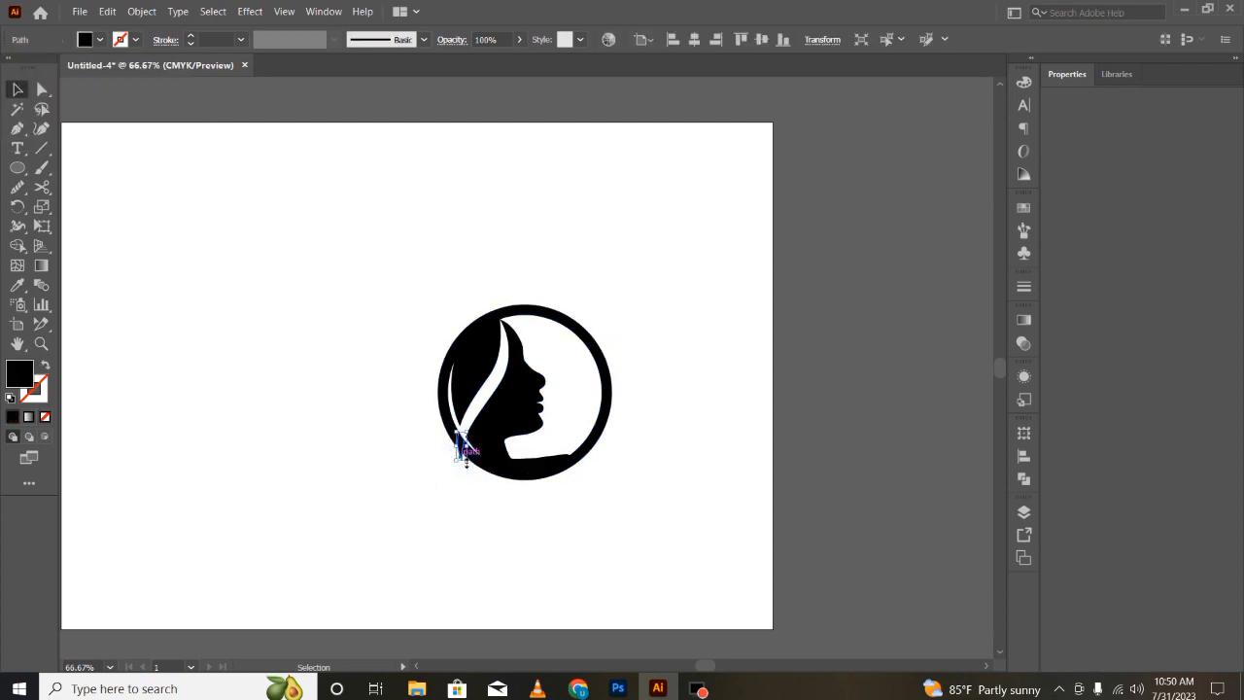
key(Delete)
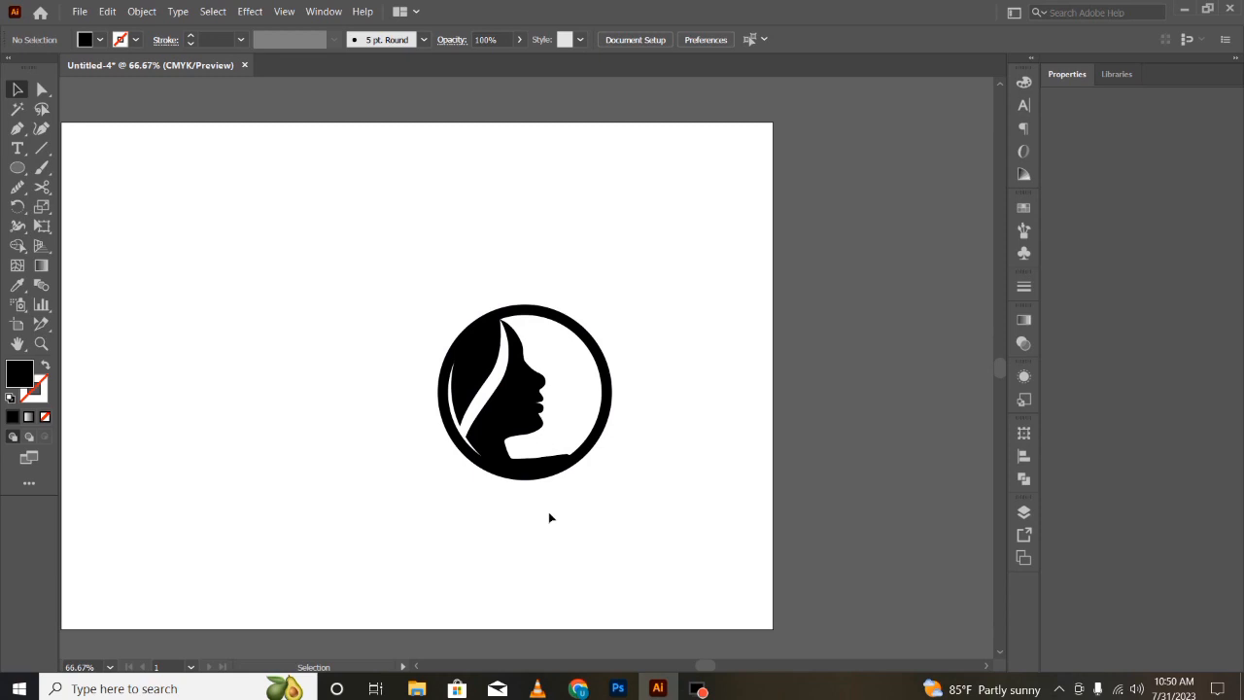
- Draw a black leaf shape with the Pen tool to the left of the logo
click(544, 553)
click(18, 129)
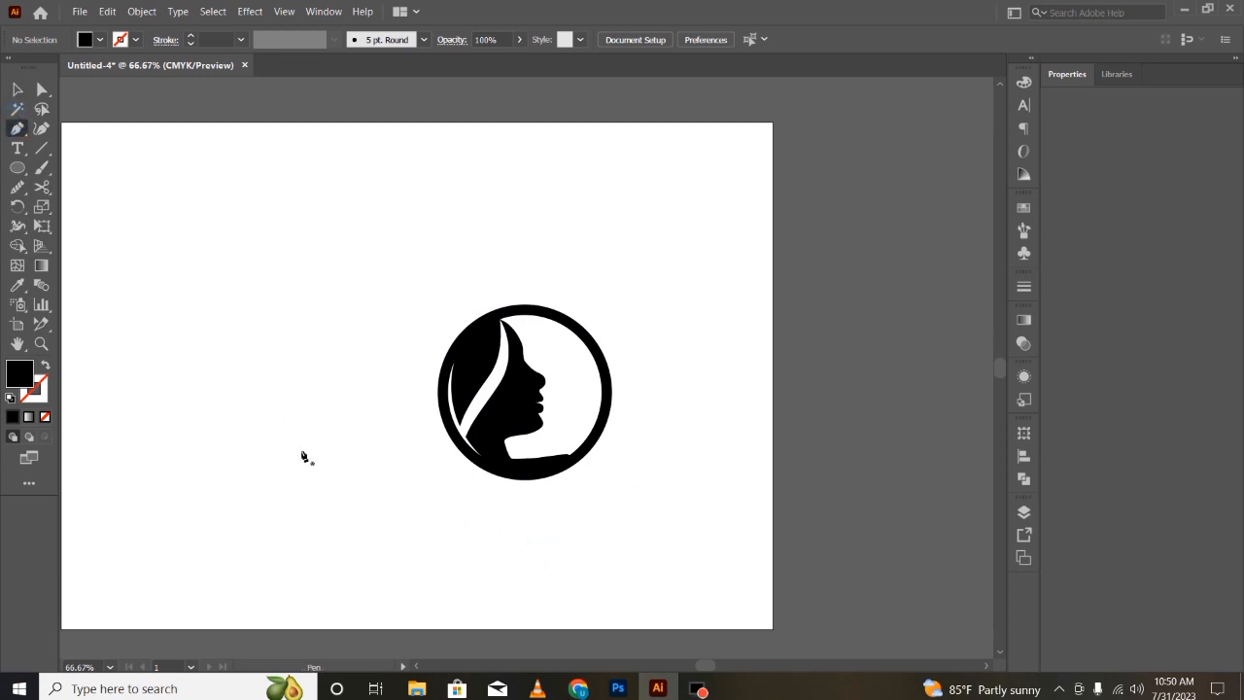
click(306, 443)
drag(300, 375, 254, 344)
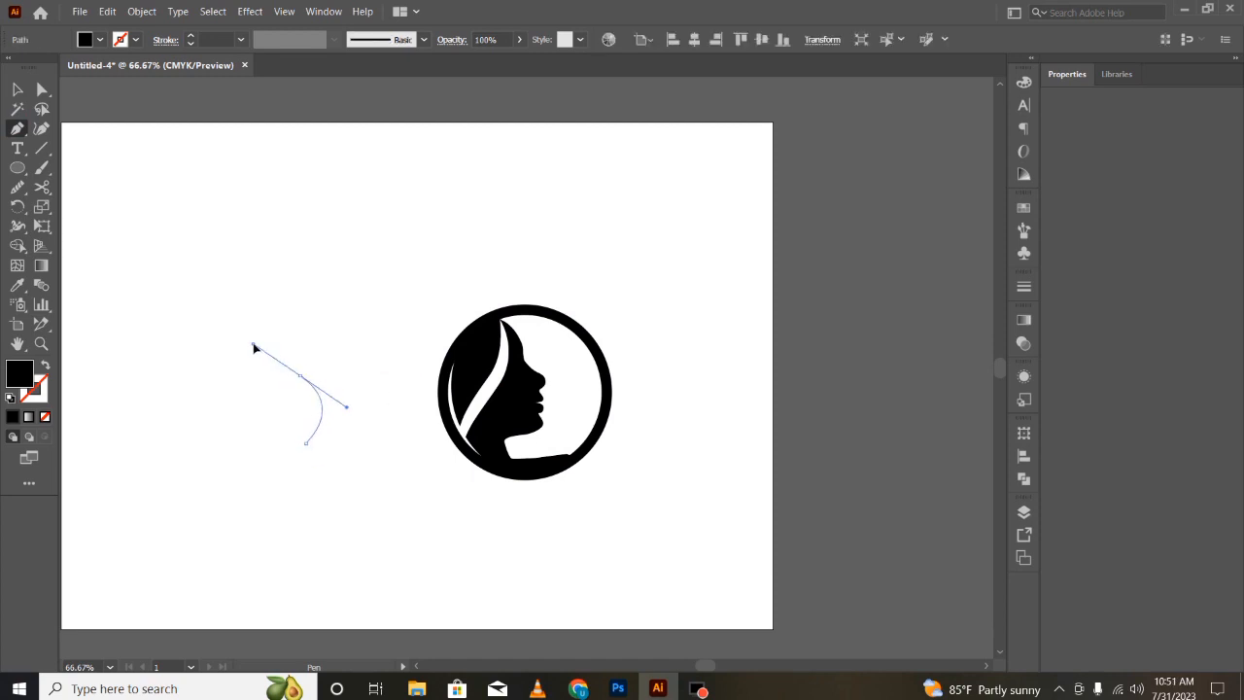
drag(253, 344, 256, 335)
key(ctrl+z)
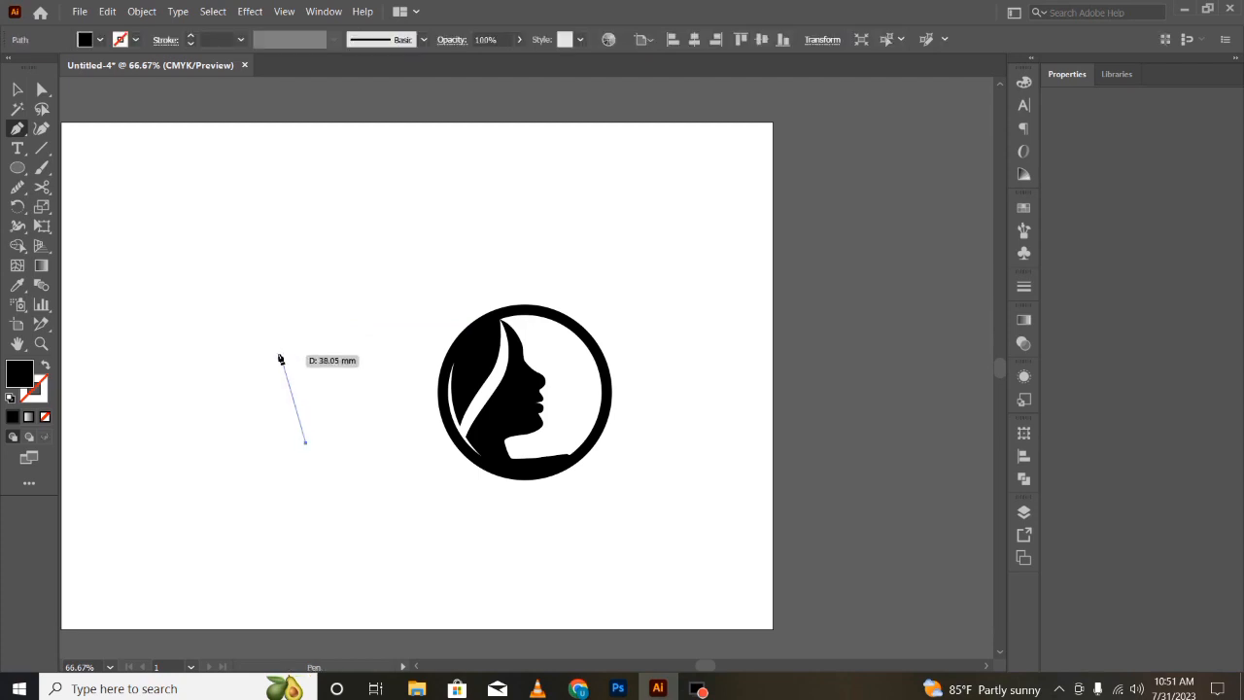
key(ctrl+z)
click(278, 360)
drag(320, 443, 262, 482)
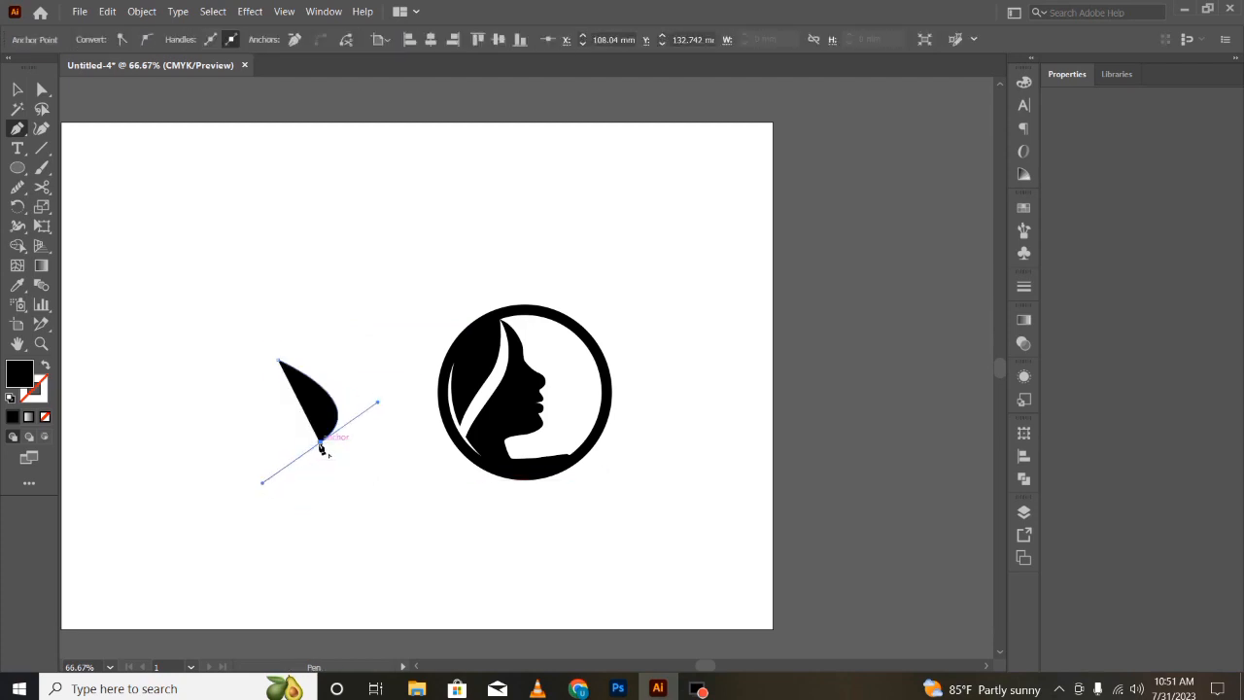
click(321, 446)
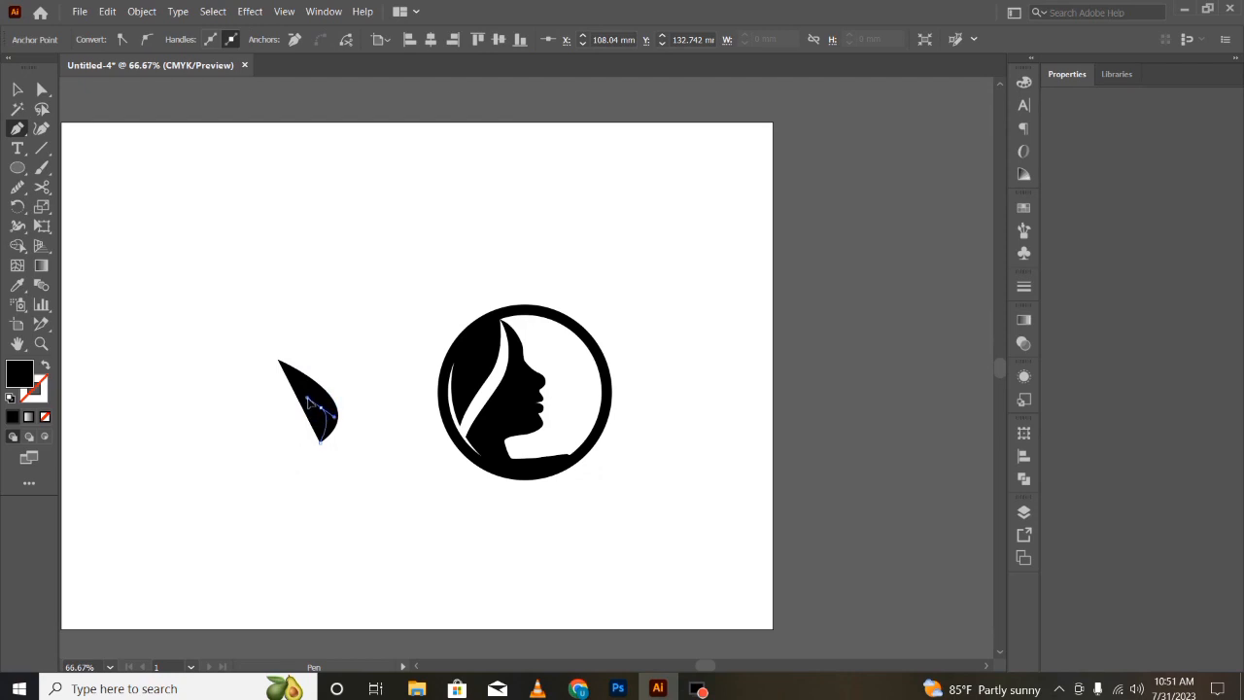
drag(309, 402, 234, 327)
click(314, 444)
click(278, 361)
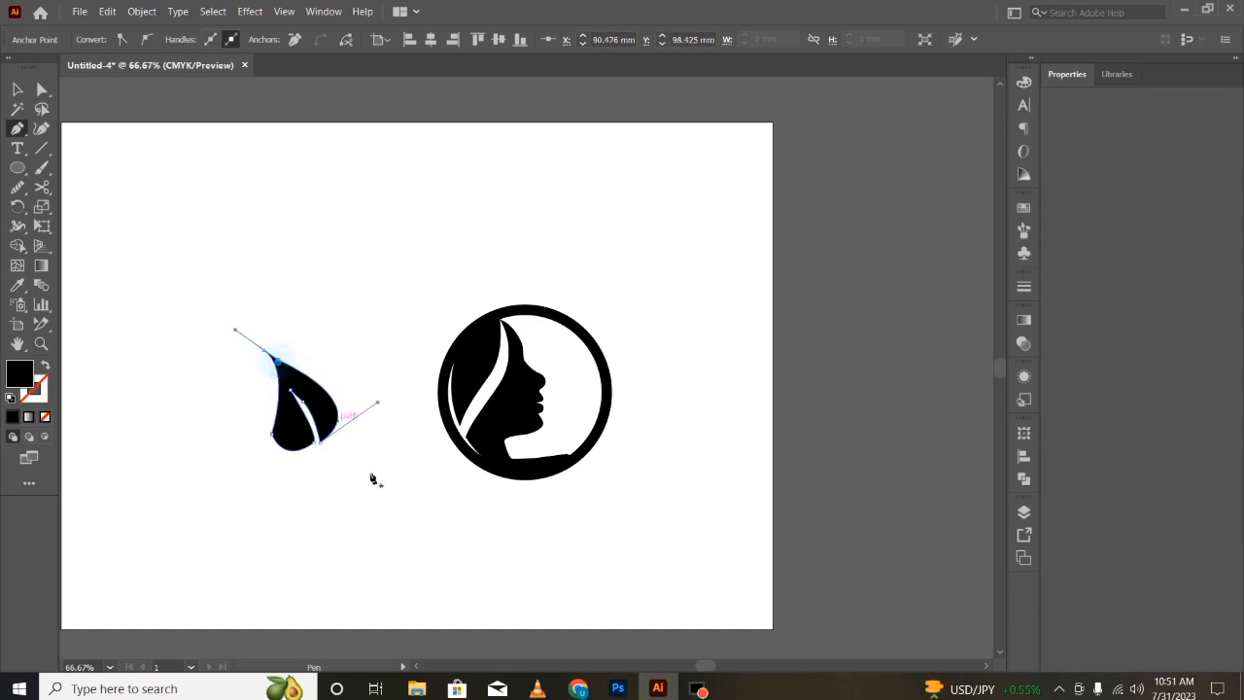
key(v)
- Resize the leaf and place copies of it in front of the face inside the ring and beside the ring
drag(311, 382, 381, 464)
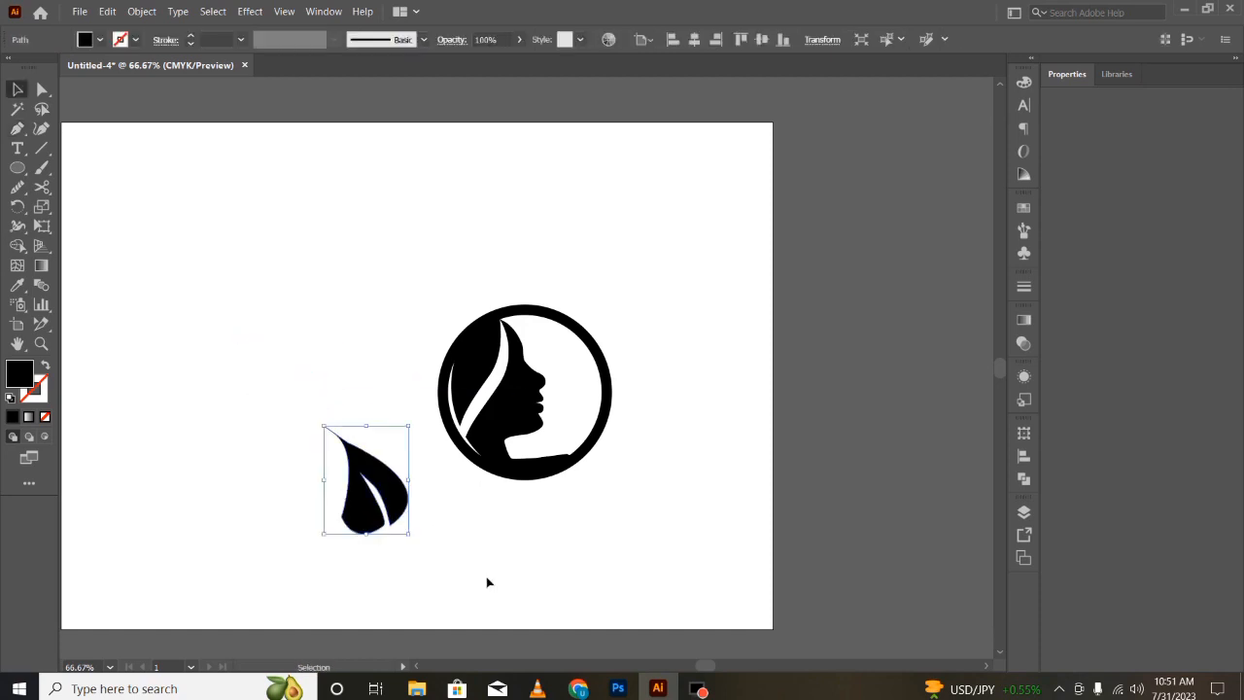
click(485, 580)
click(360, 435)
drag(330, 533, 336, 525)
key(a)
key(v)
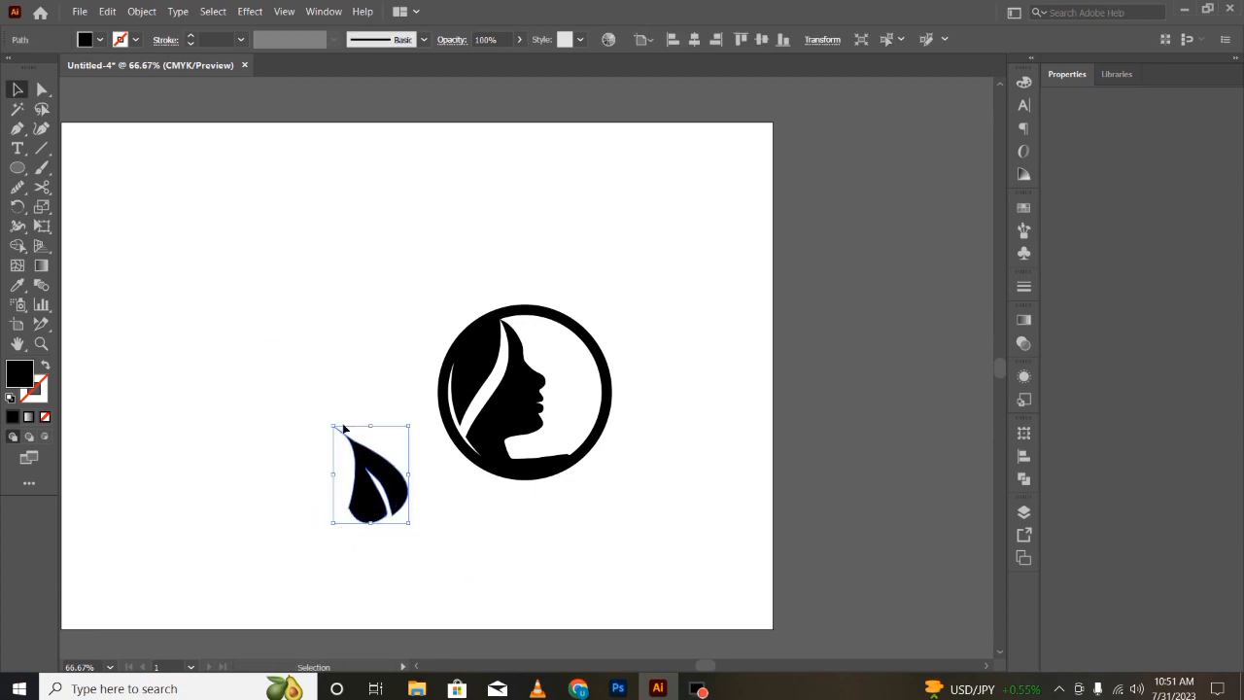
drag(337, 480, 344, 476)
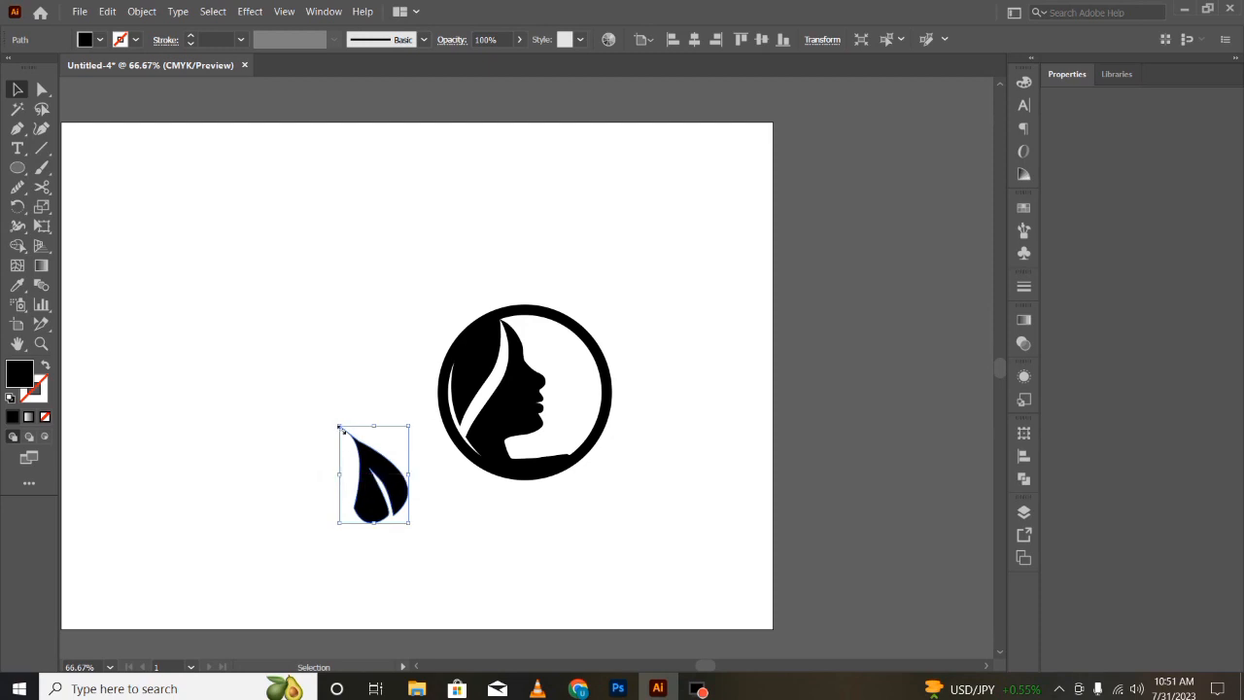
drag(340, 428, 682, 411)
- Reflect the outer leaf vertically and set it against the ring's lower-right edge
right_click(677, 402)
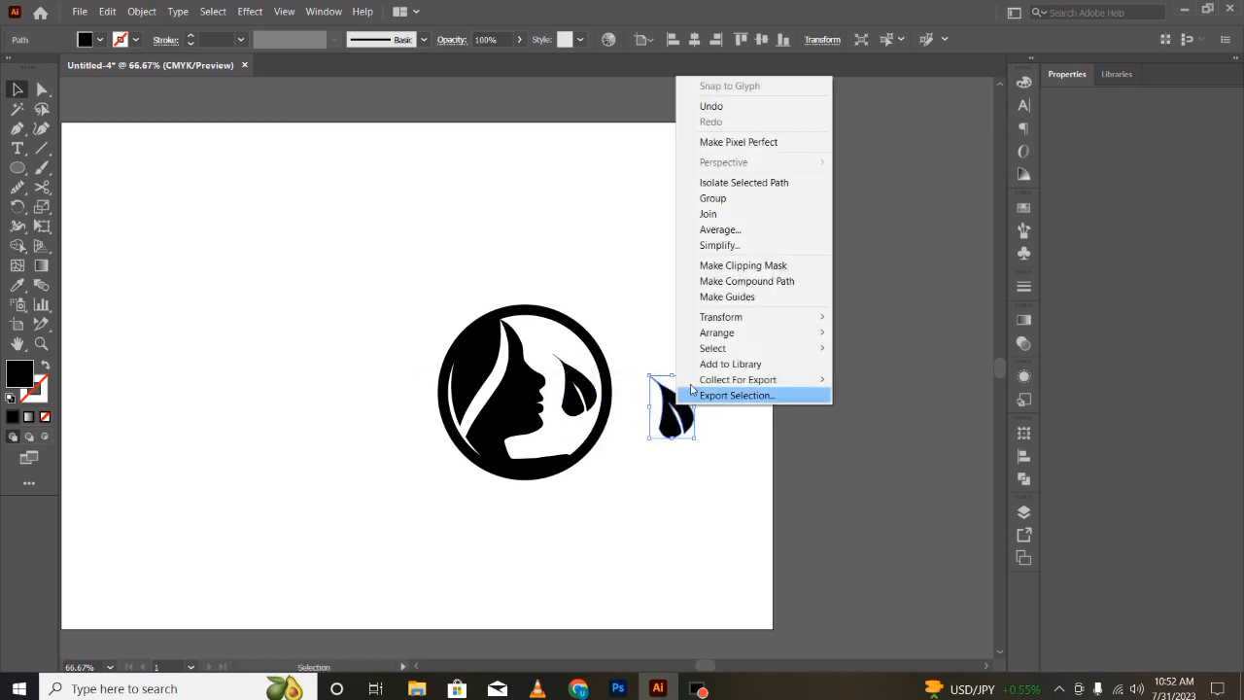
mouse_move(720, 317)
click(869, 369)
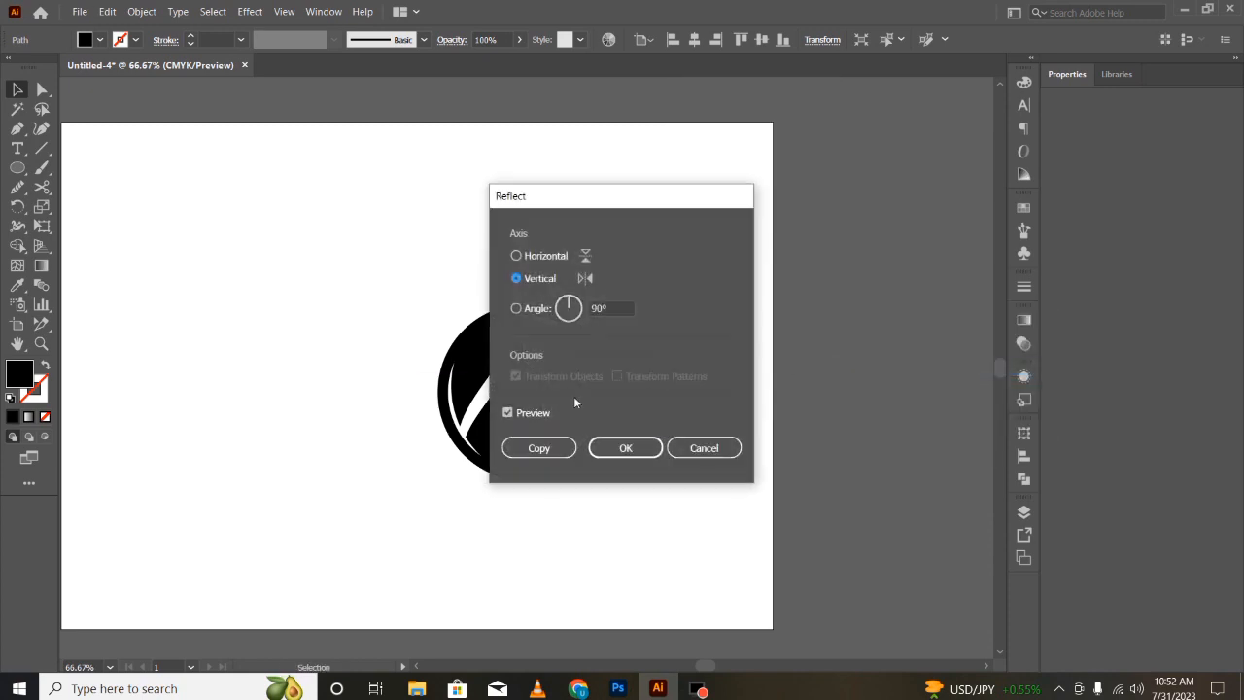
click(612, 446)
drag(698, 383, 629, 439)
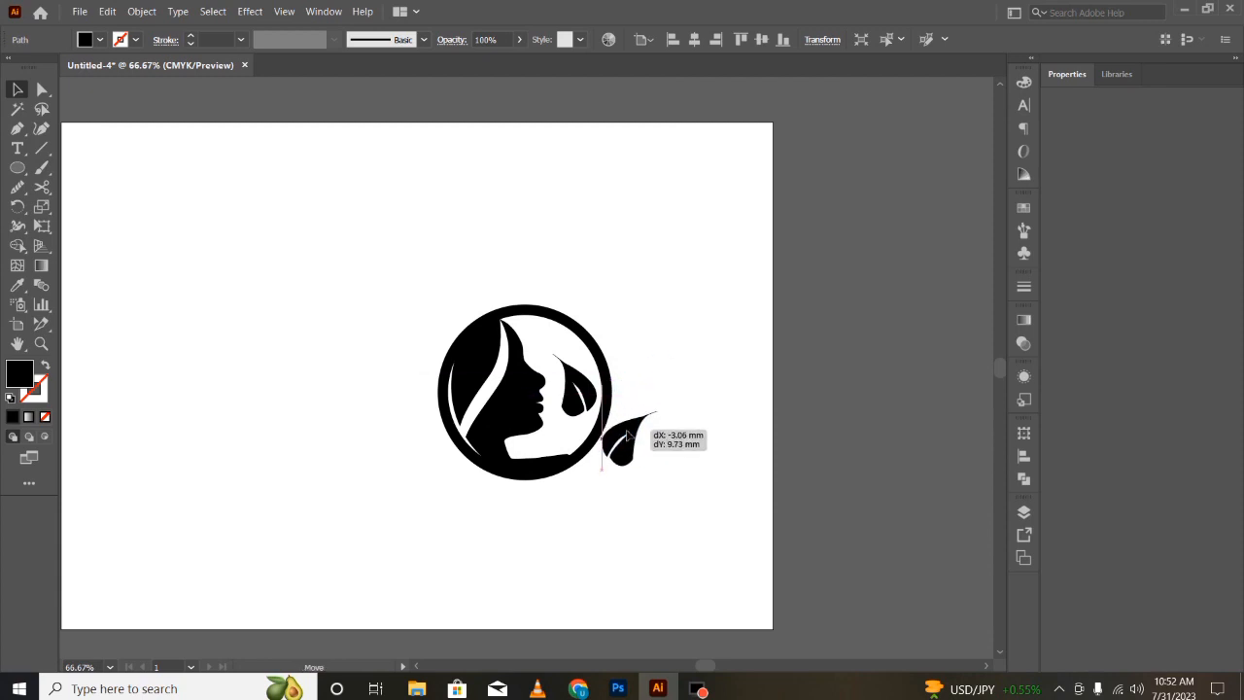
click(613, 526)
click(557, 515)
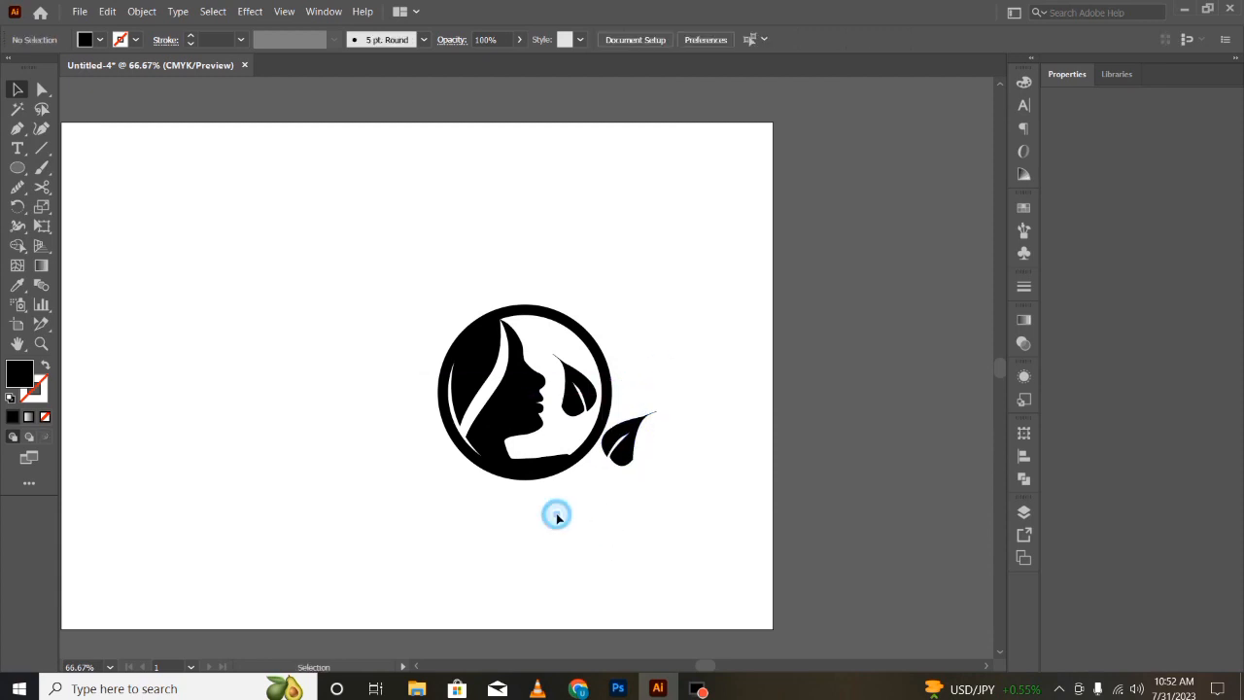
- Draw a triangular neck piece with the Pen tool below the silhouette, extending past the ring's bottom edge
click(540, 518)
click(41, 128)
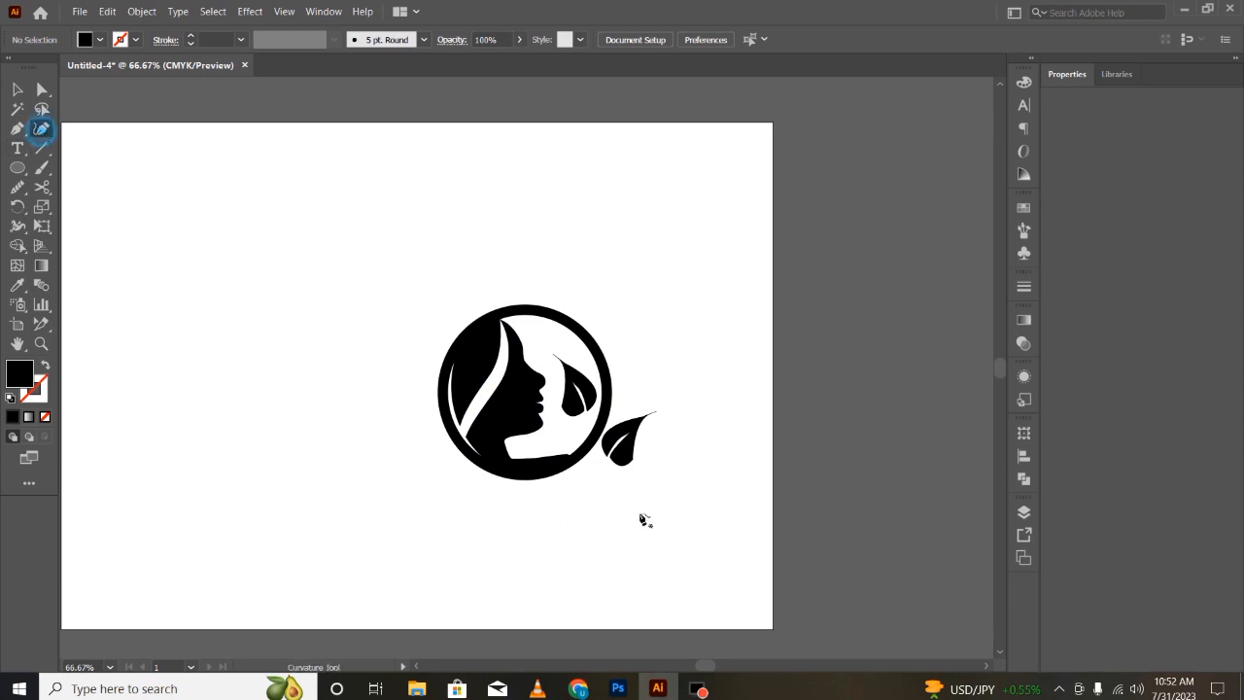
click(518, 465)
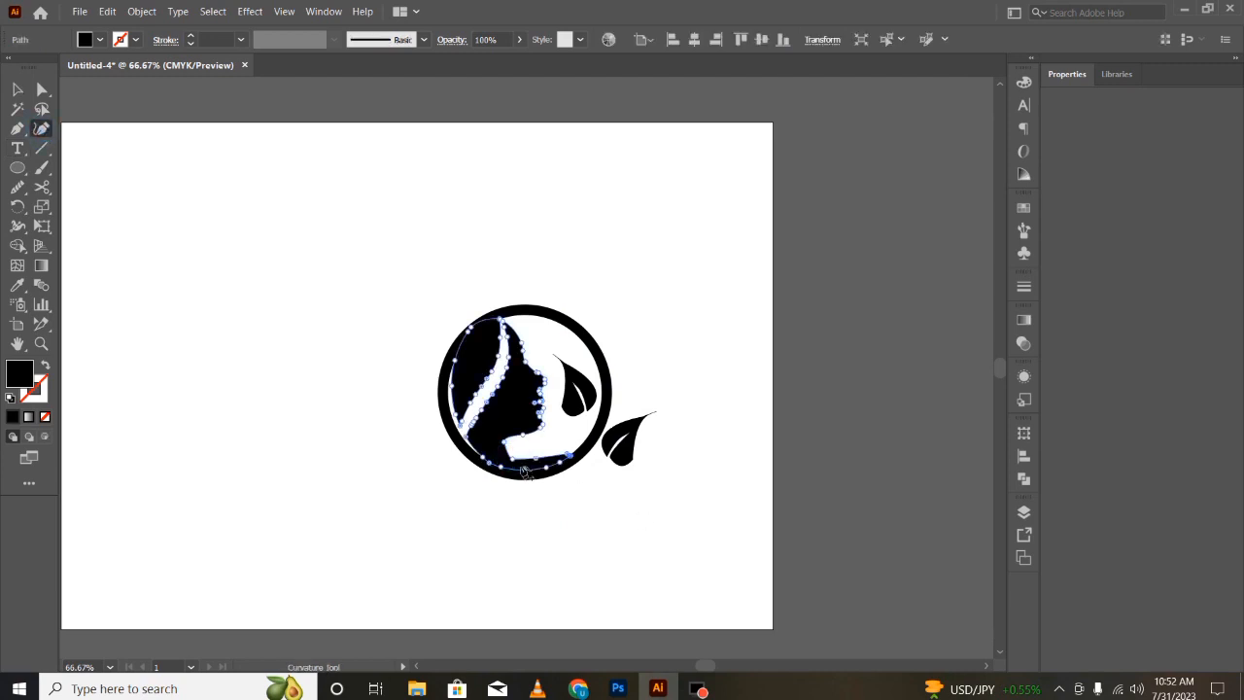
key(v)
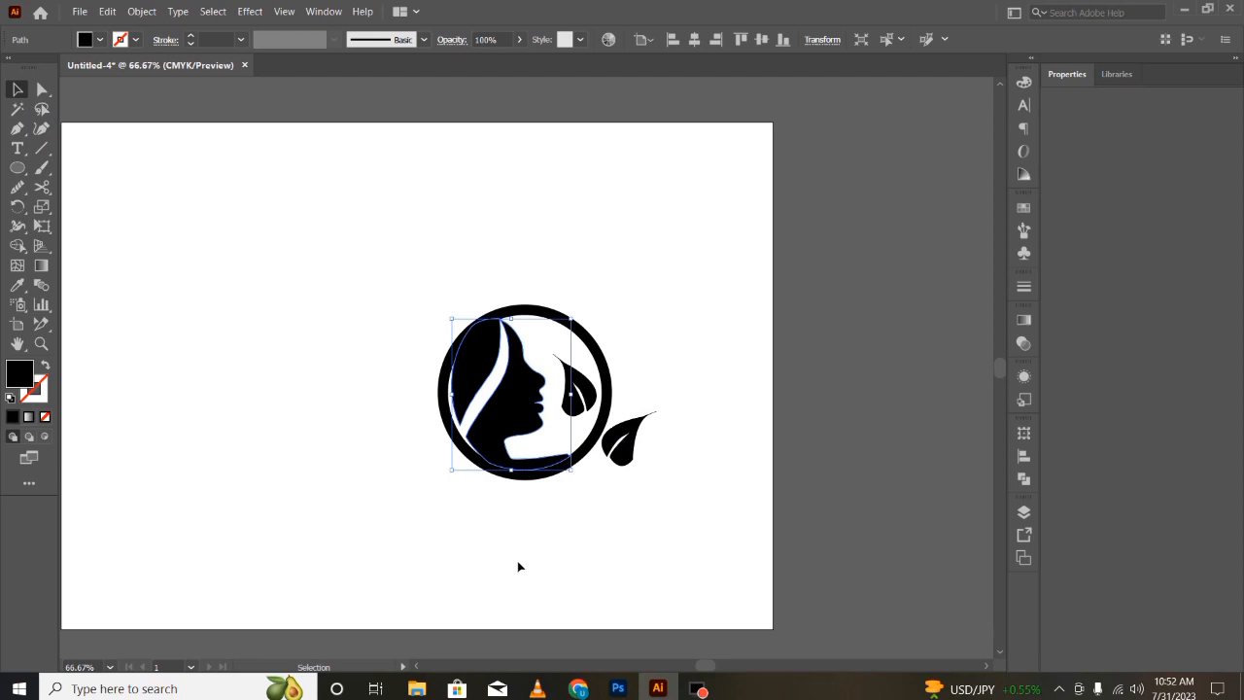
click(16, 128)
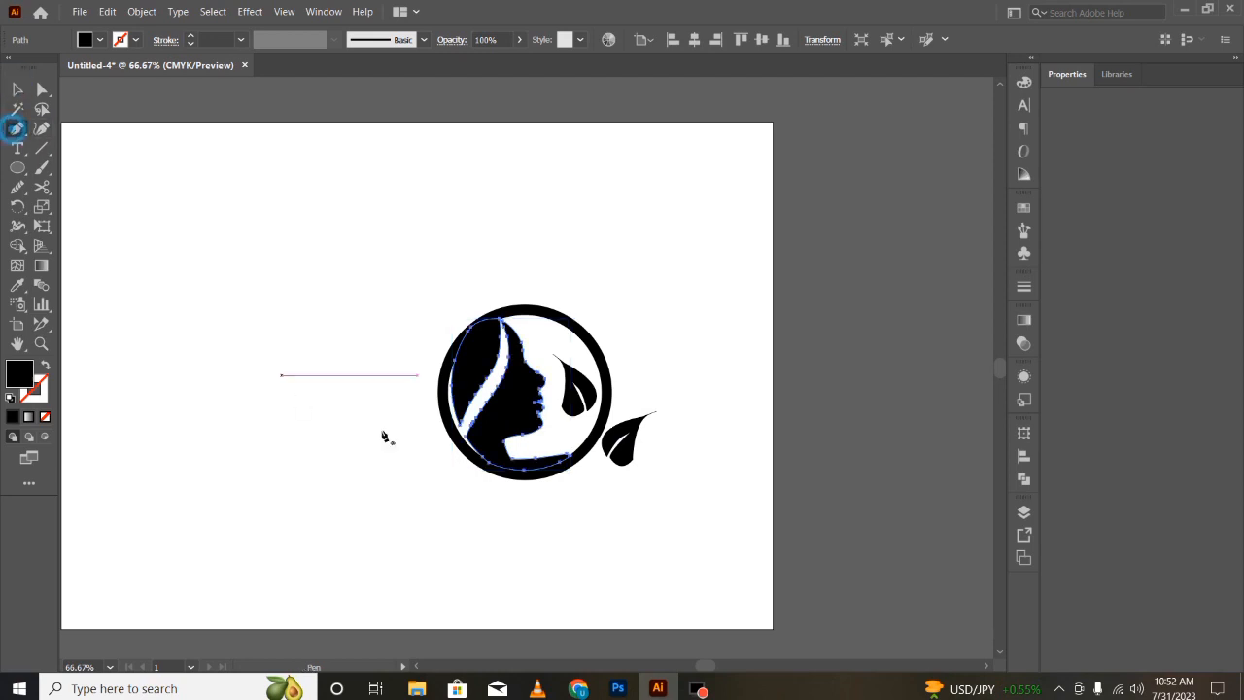
click(507, 452)
click(539, 495)
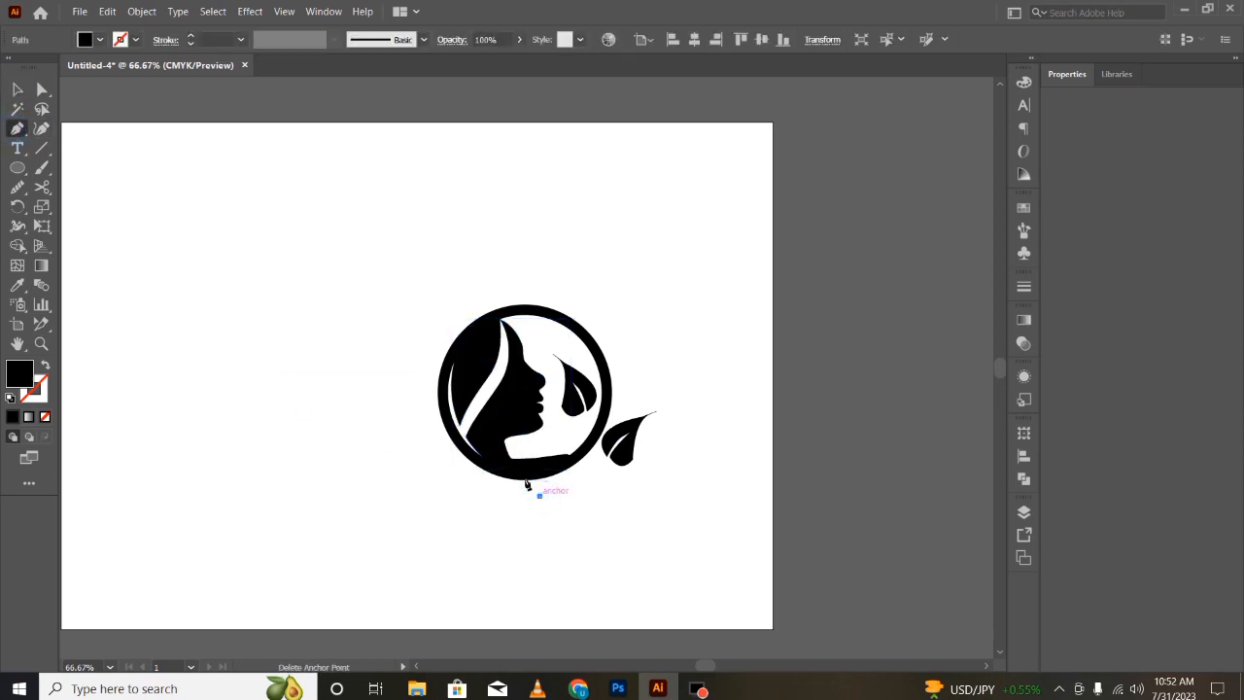
click(508, 457)
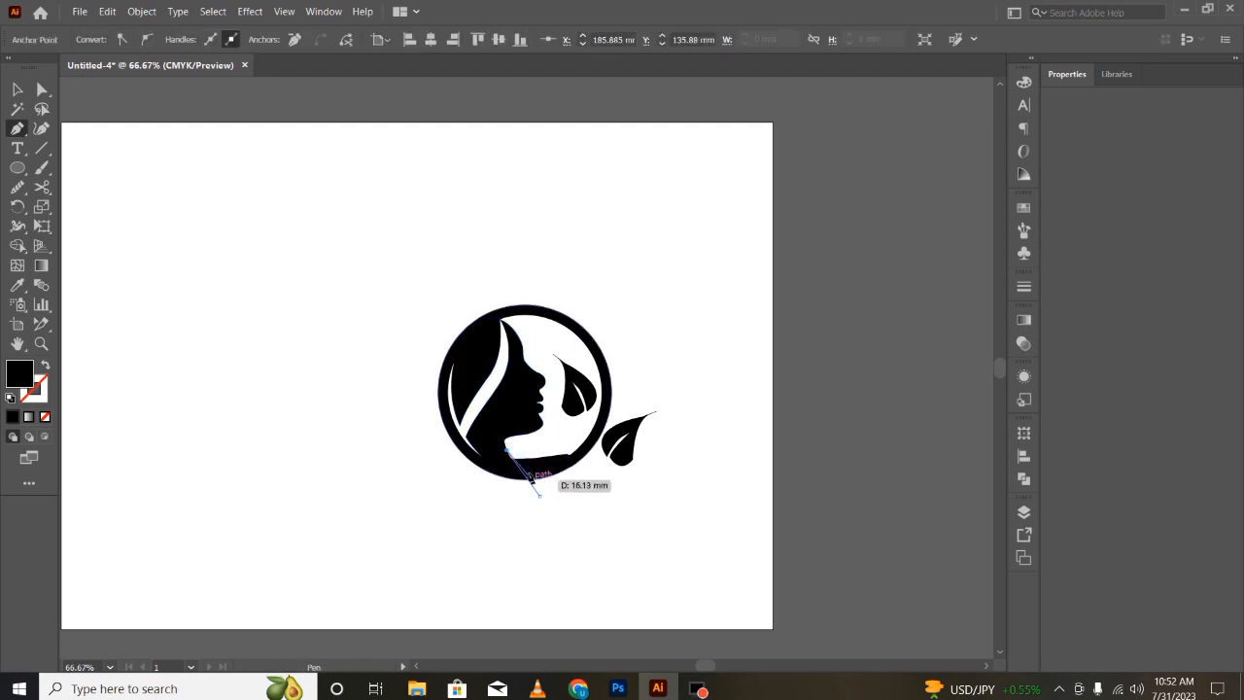
click(509, 503)
click(539, 495)
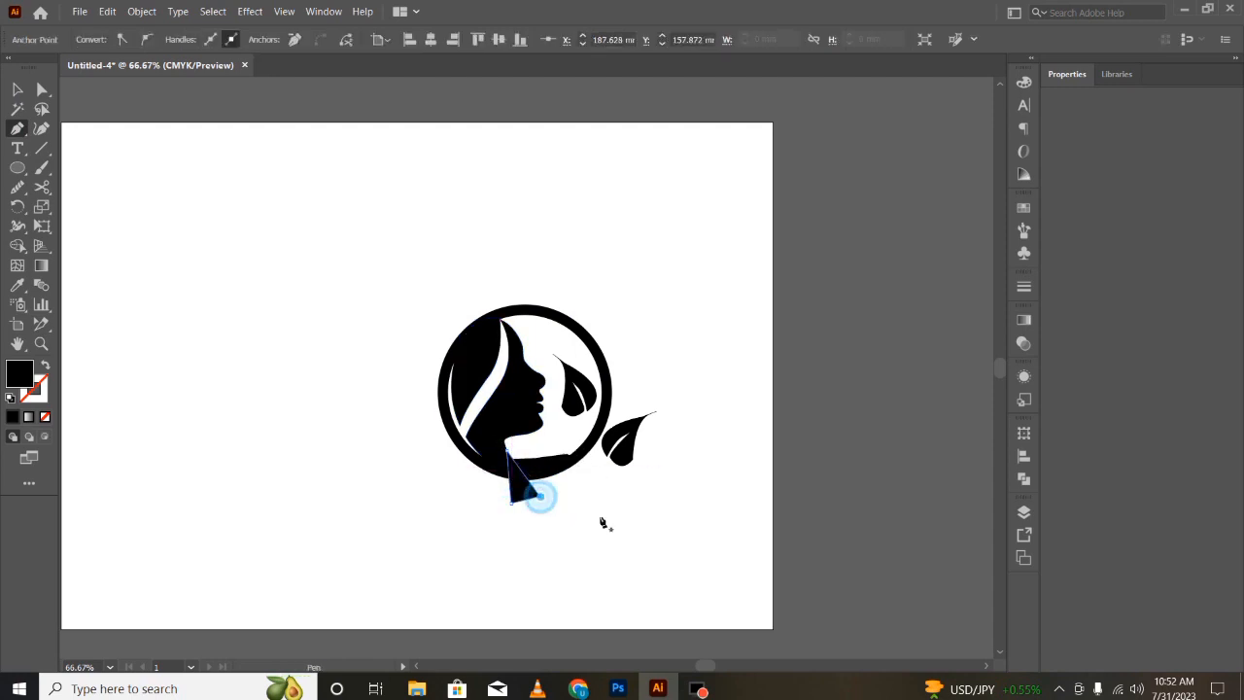
key(v)
click(569, 511)
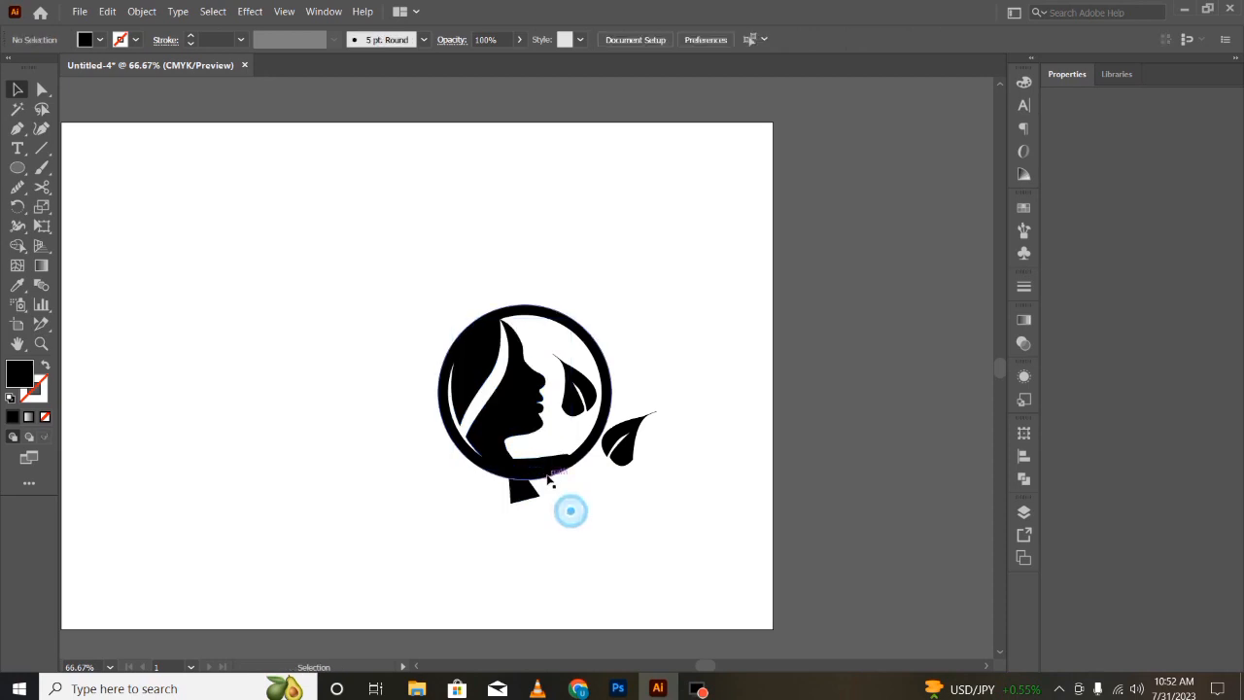
- Merge the ring, silhouette and neck piece with Shape Builder, then delete the unwanted fill region inside the ring
drag(544, 443, 522, 505)
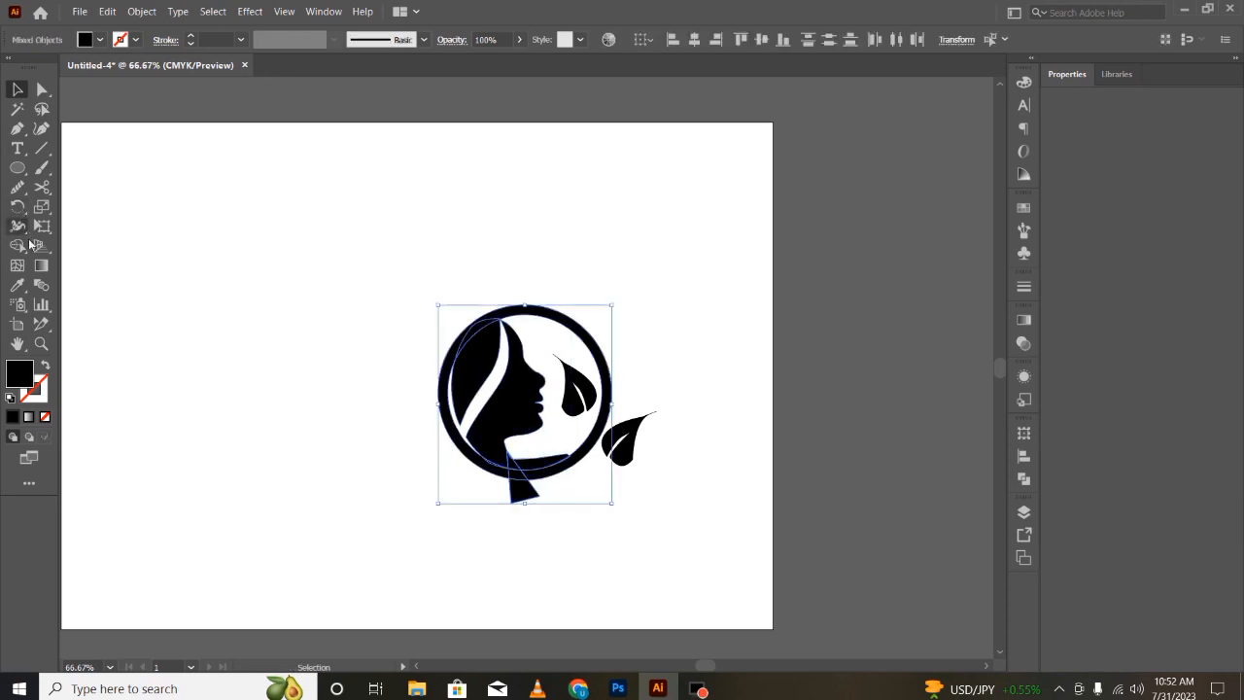
click(18, 246)
click(540, 468)
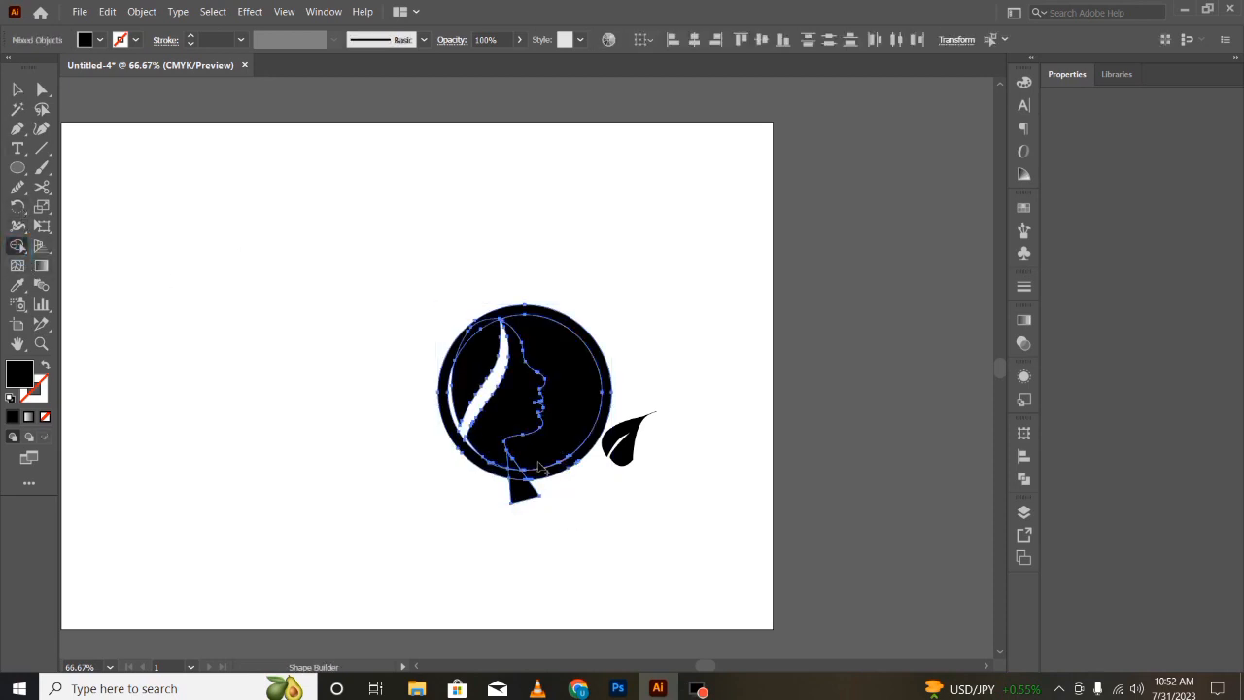
key(v)
click(612, 580)
click(555, 444)
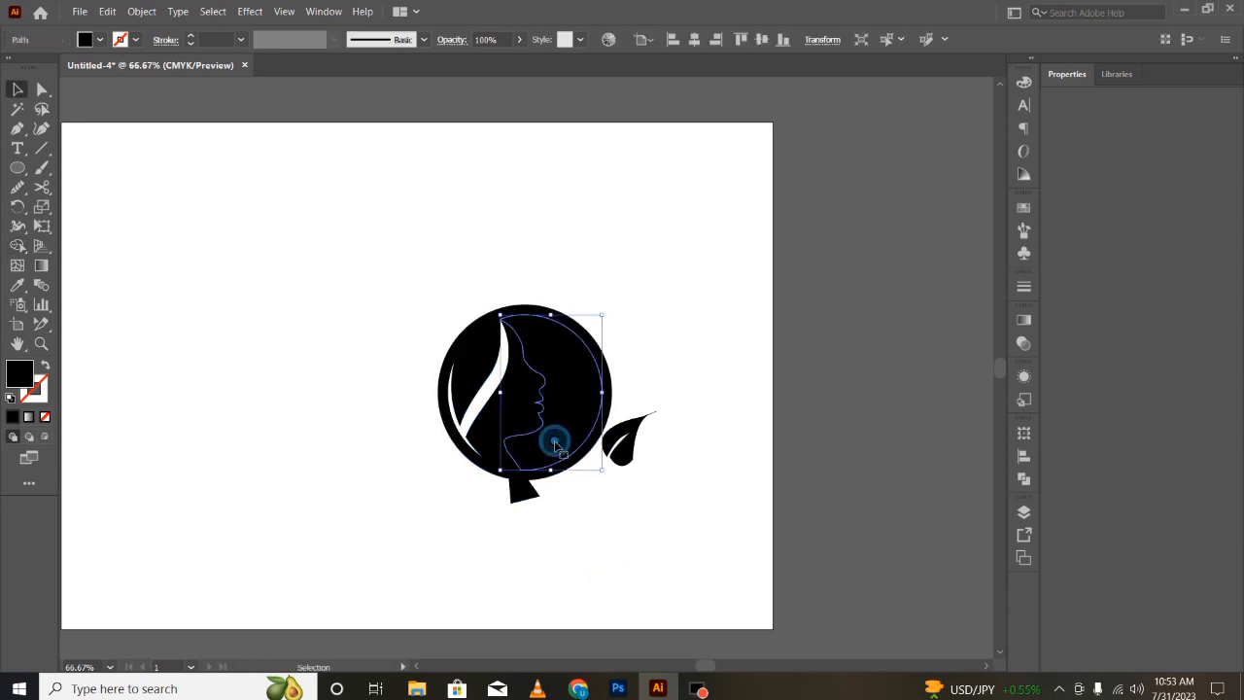
key(Delete)
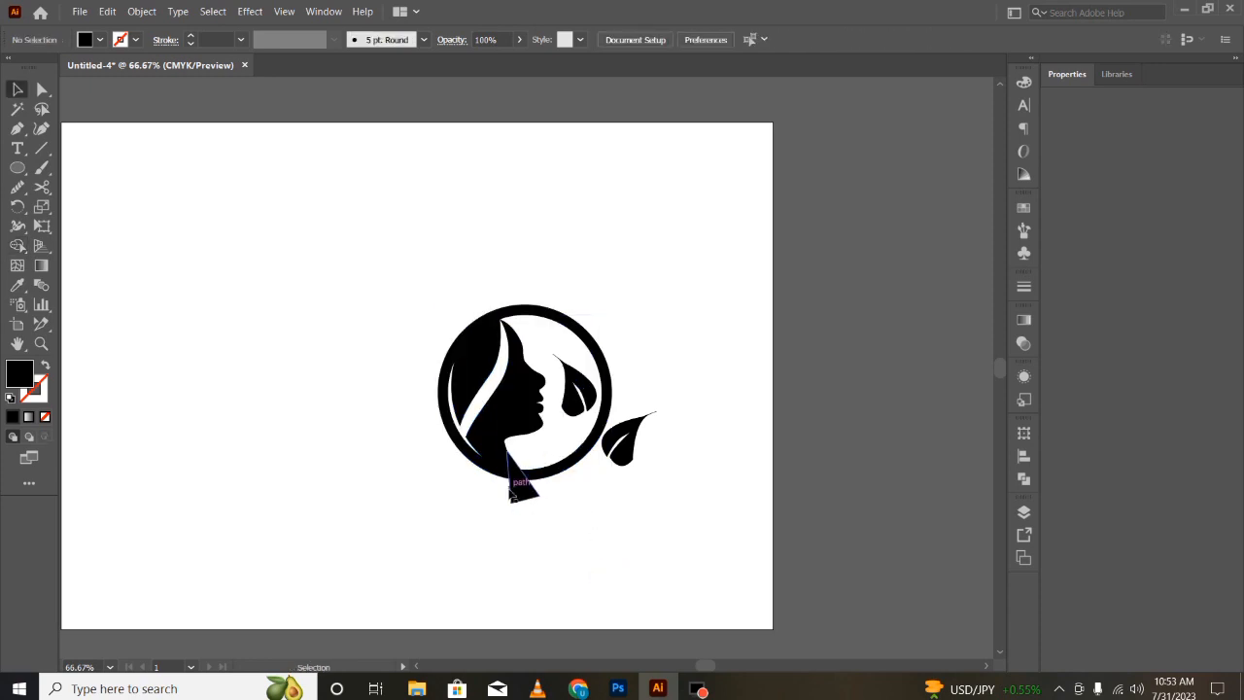
- Merge the neck piece with the ring along its bottom edge using Shape Builder
drag(499, 464, 496, 459)
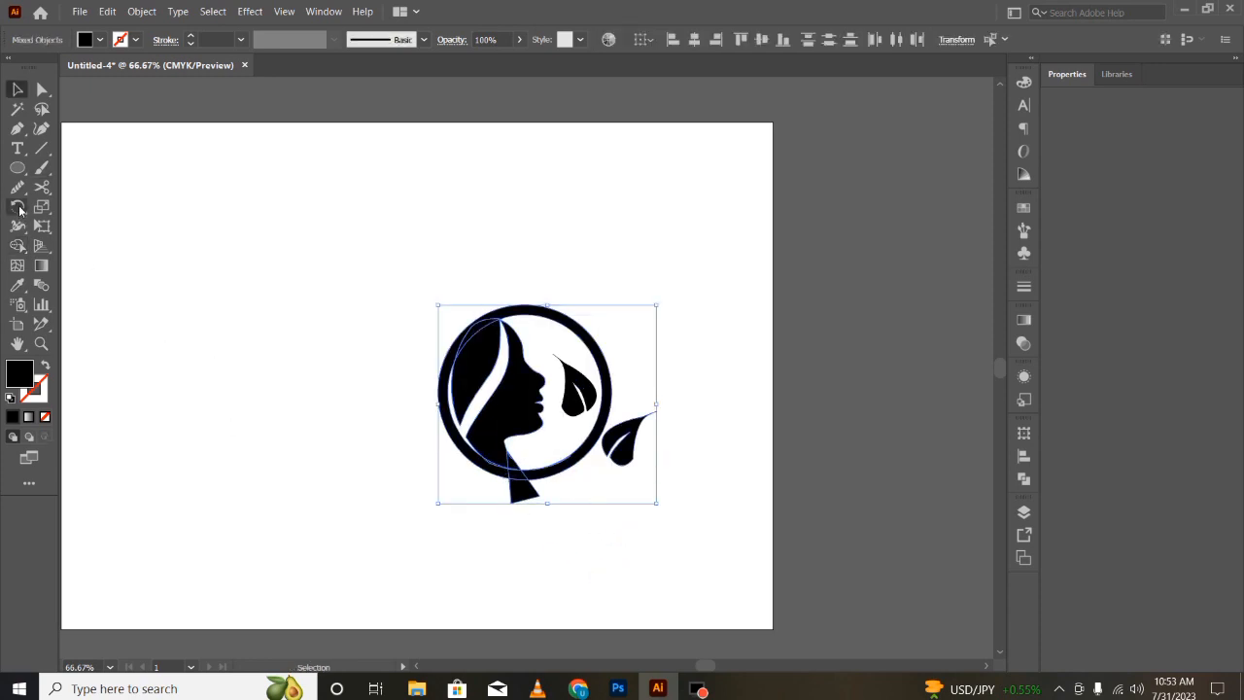
click(17, 246)
drag(526, 486, 525, 478)
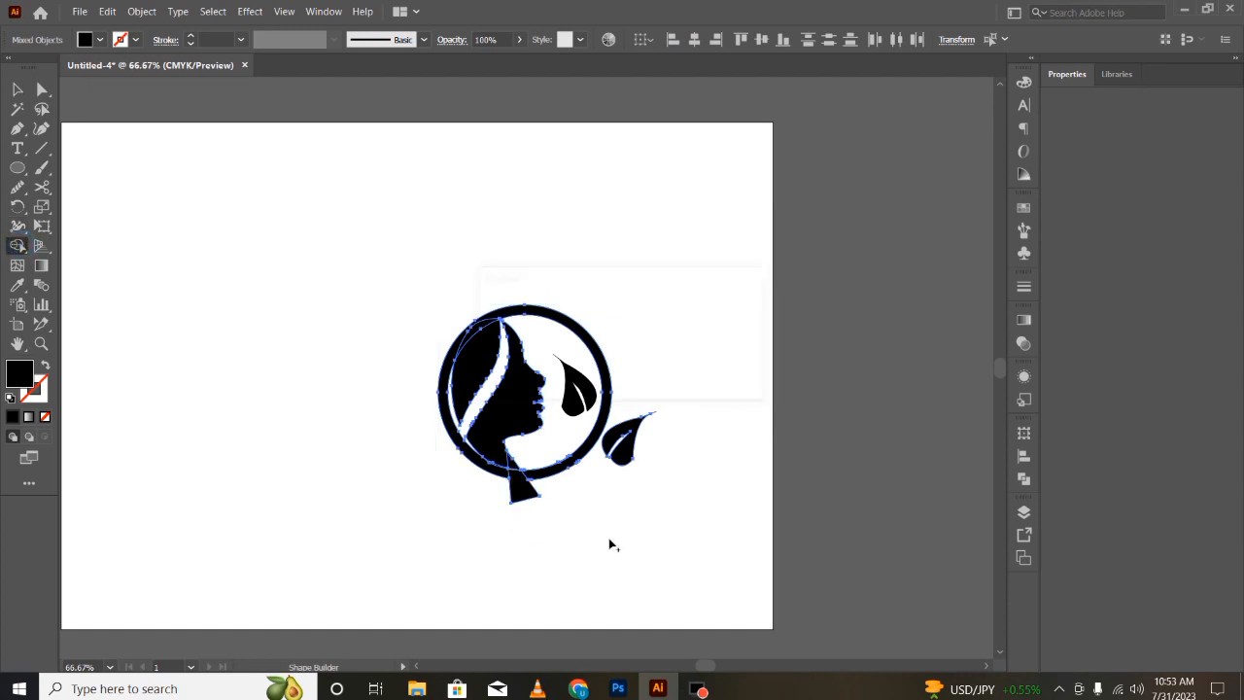
key(v)
double_click(515, 487)
key(Delete)
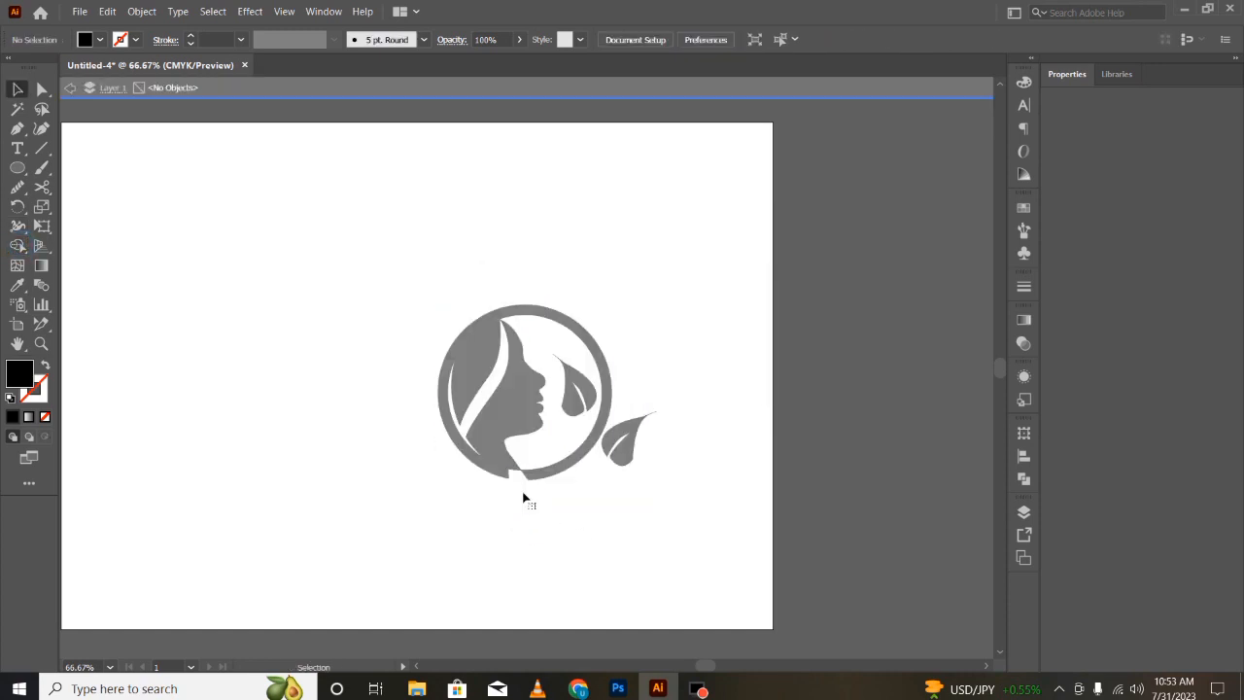
key(ctrl+z)
key(Escape)
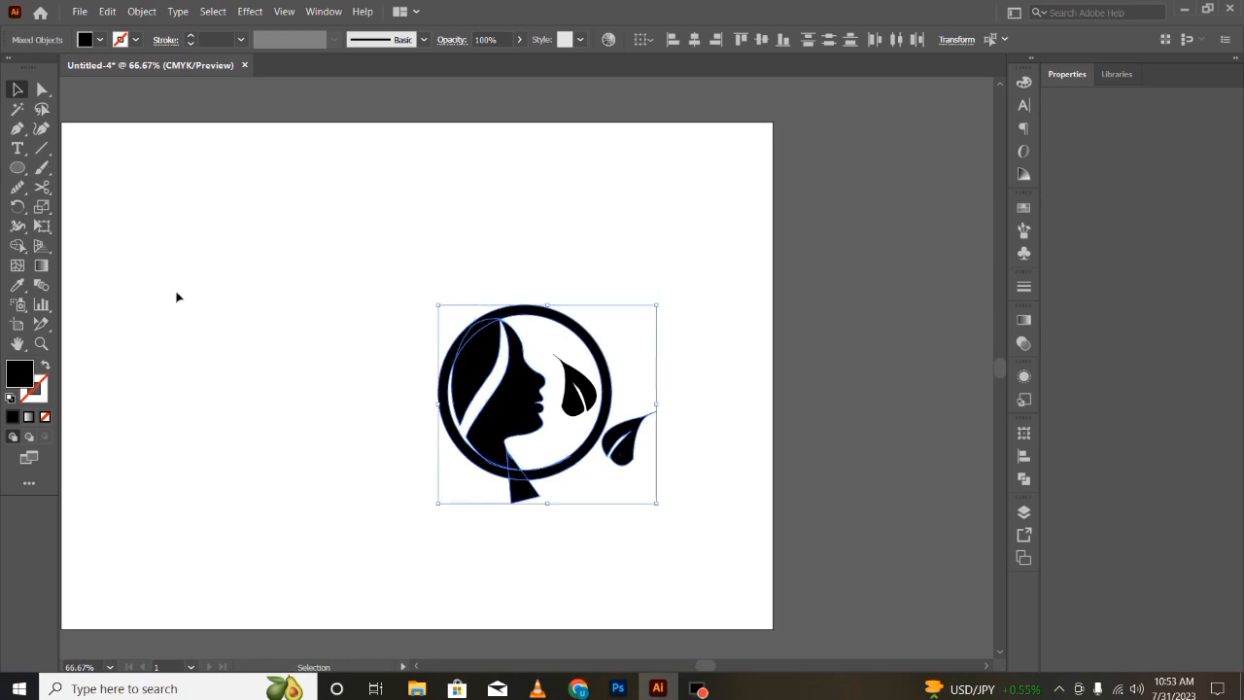
- Delete the part of the neck piece that extends below the ring
click(17, 246)
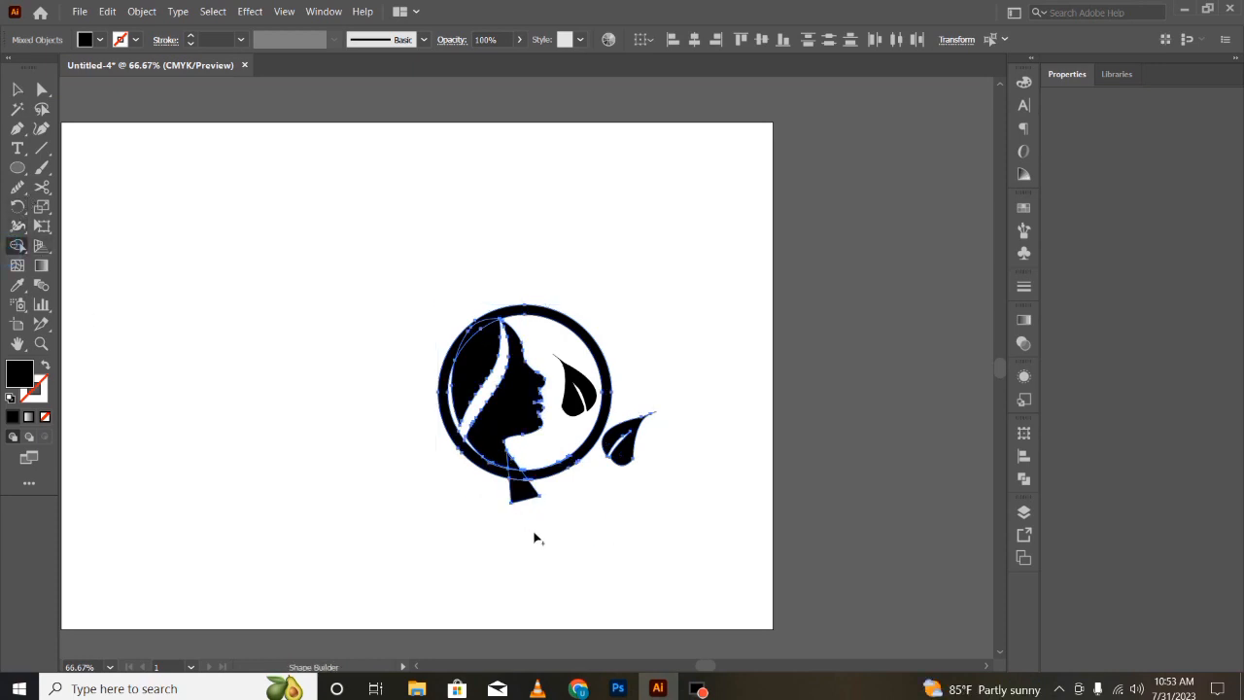
key(v)
click(554, 557)
click(520, 491)
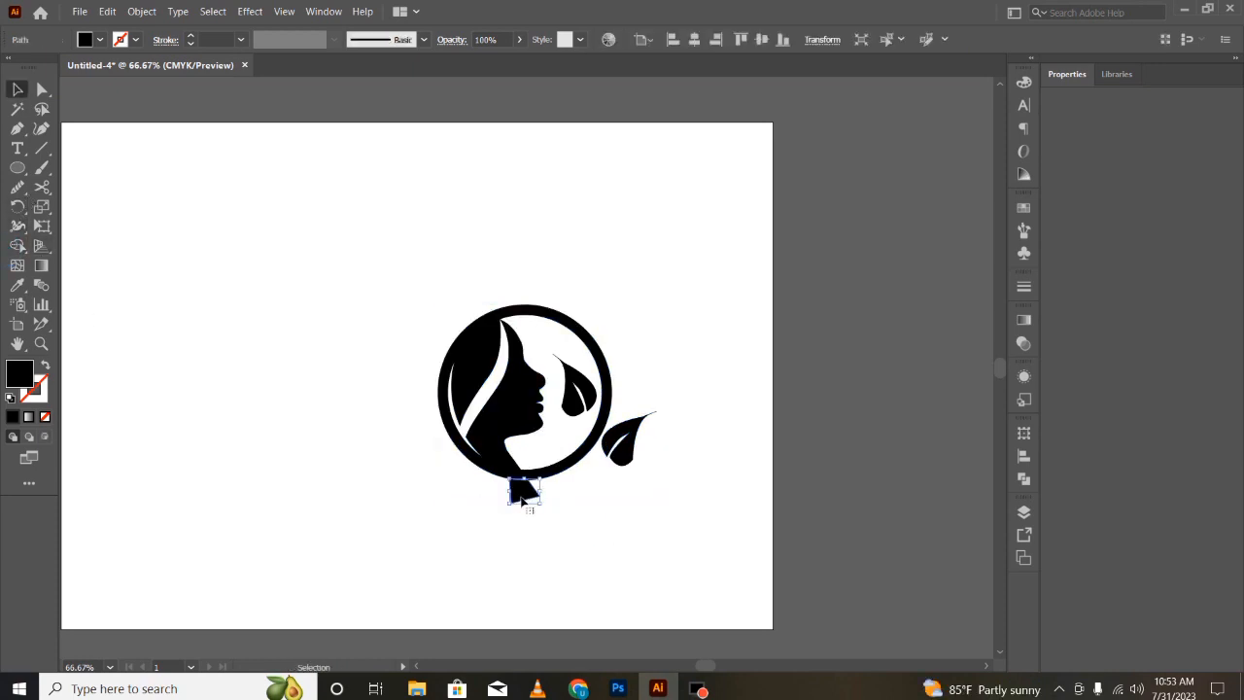
key(Delete)
click(571, 569)
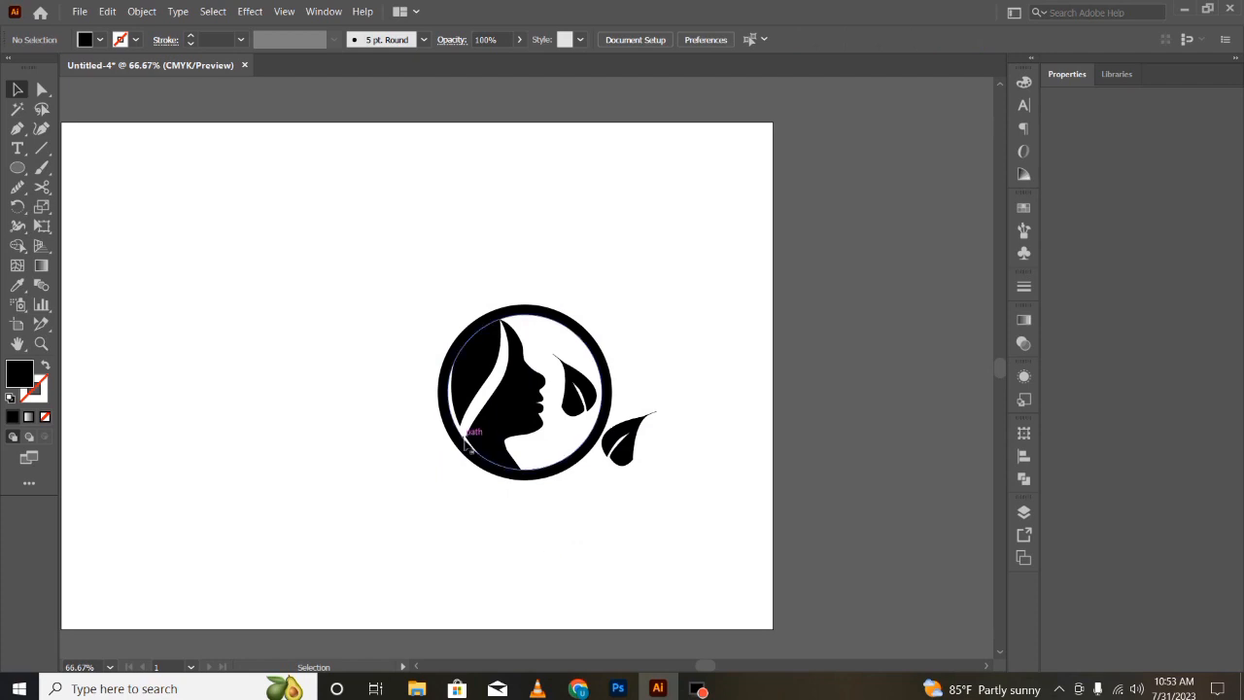
- Draw a small triangle with the Pen tool filling the gap between the hair strand's tip and the ring's lower-left edge
key(a)
key(ctrl+equal)
key(ctrl+equal)
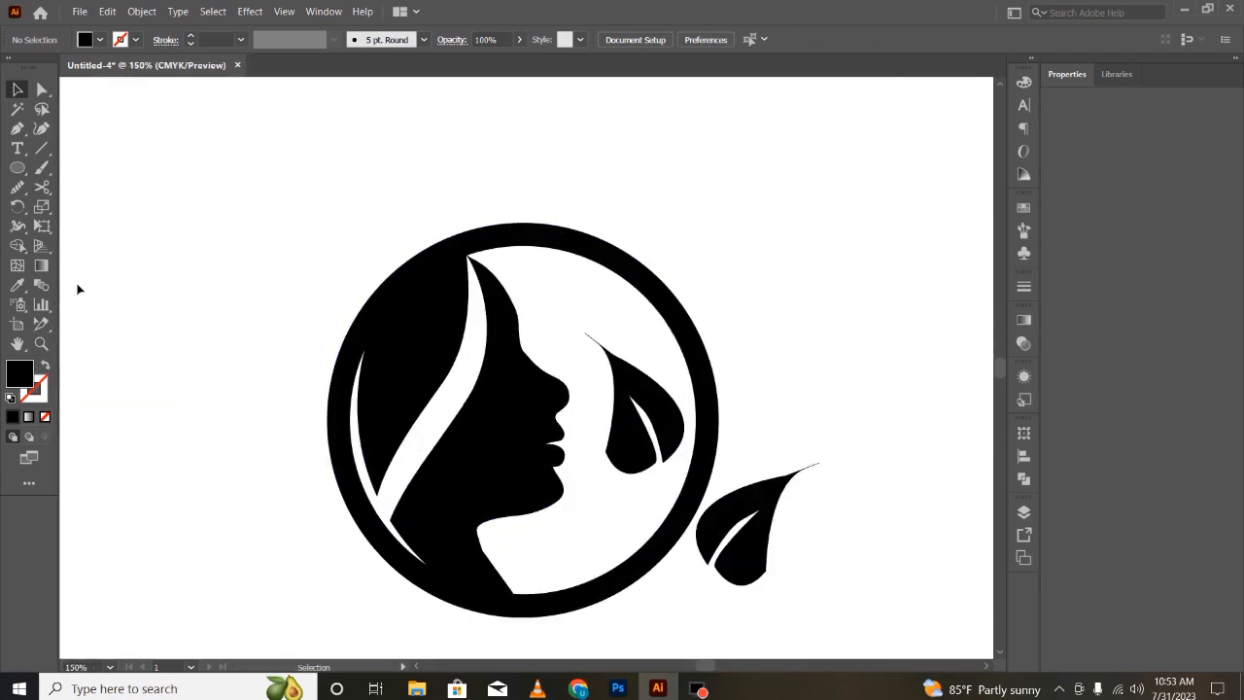
click(17, 148)
click(16, 127)
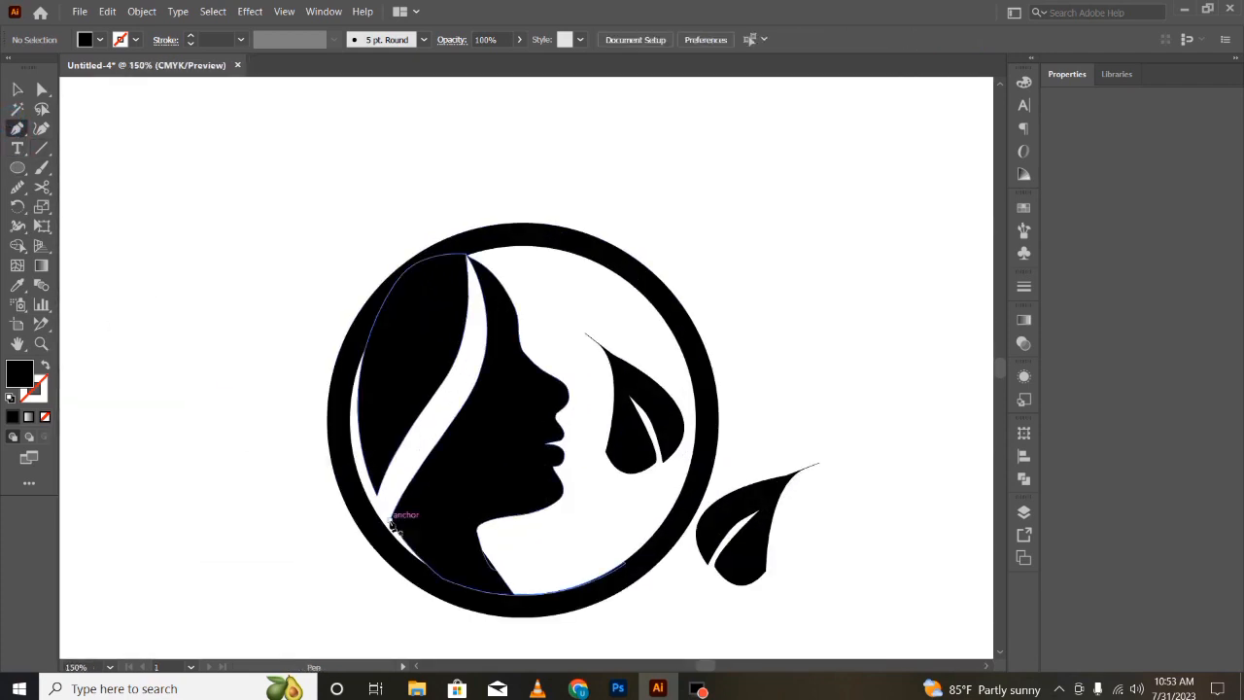
click(392, 514)
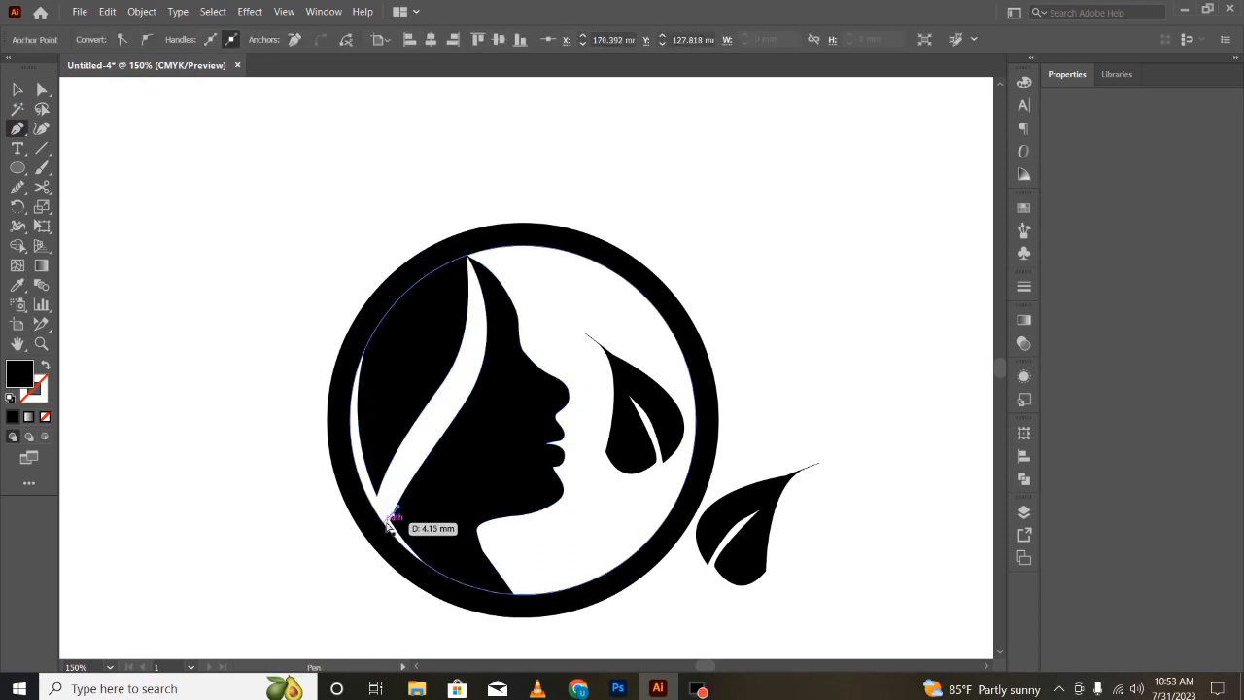
click(384, 541)
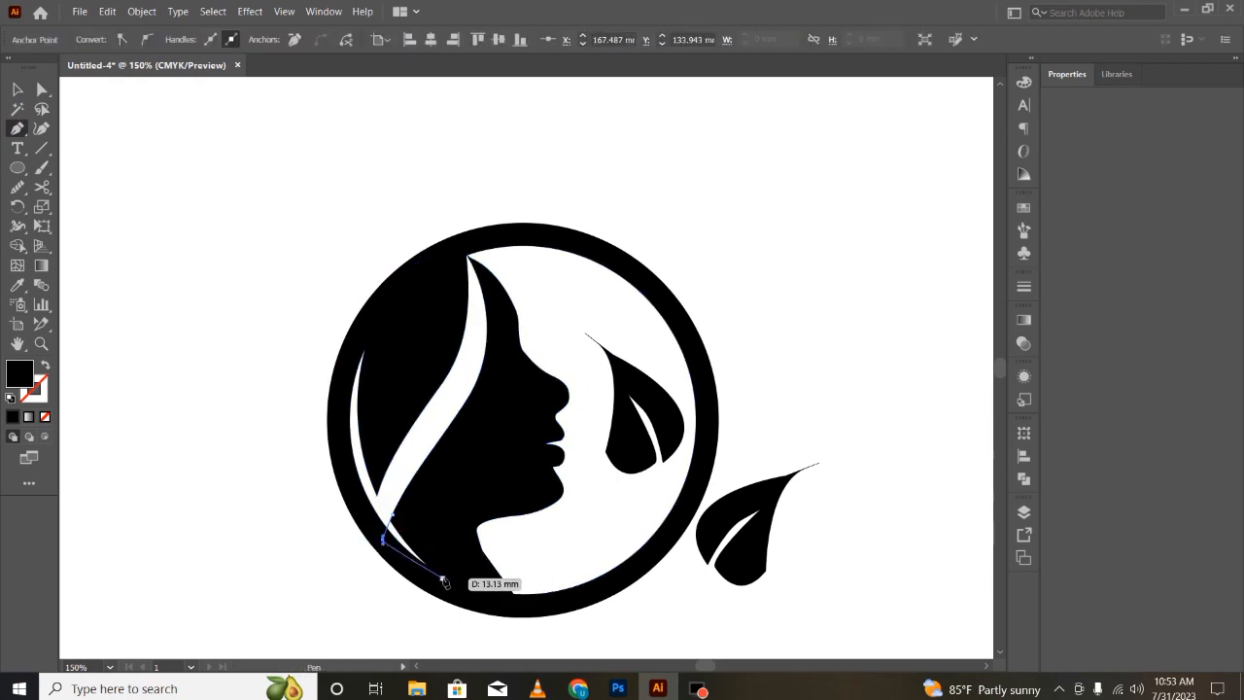
click(442, 580)
click(401, 497)
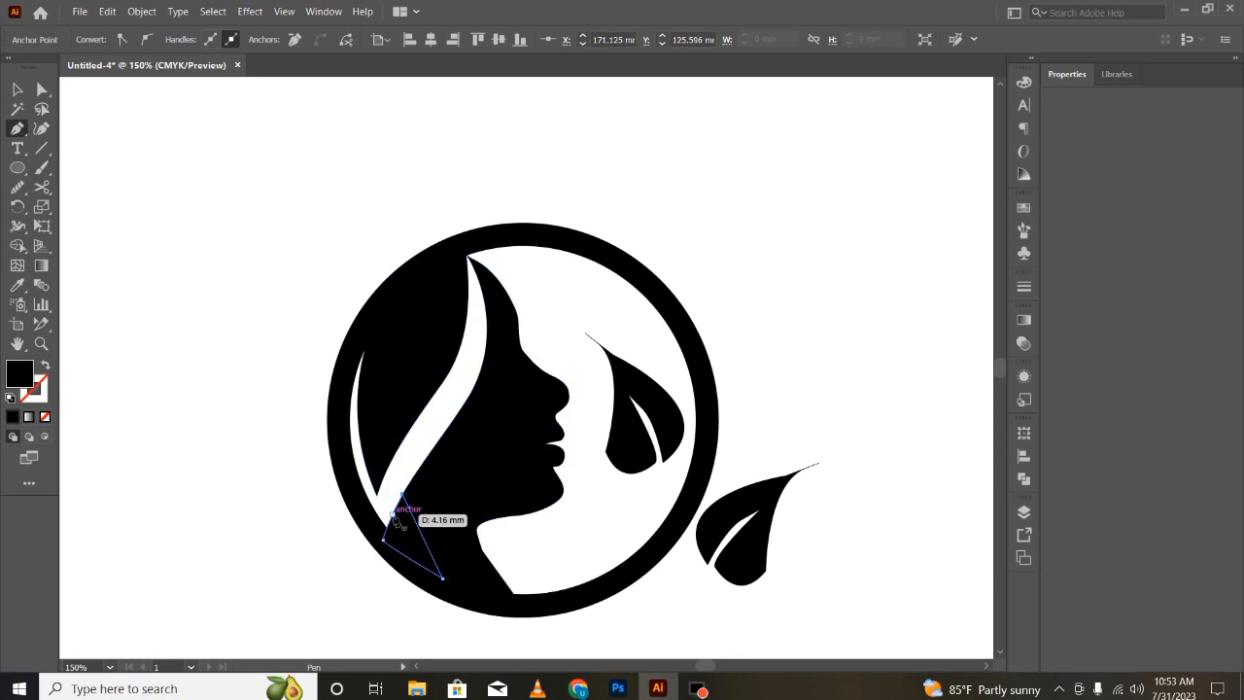
click(393, 515)
- Select all shapes and unite them with Pathfinder's Unite mode
key(v)
click(333, 627)
drag(298, 475, 449, 612)
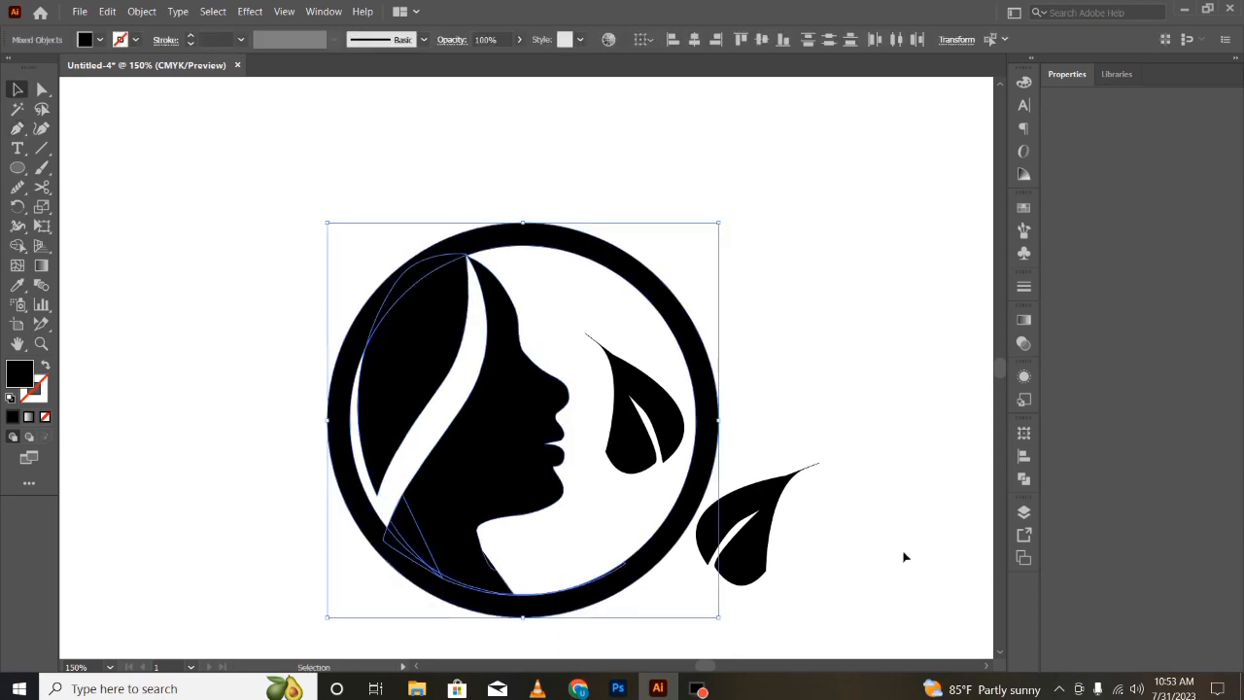
click(1022, 481)
click(835, 470)
click(222, 565)
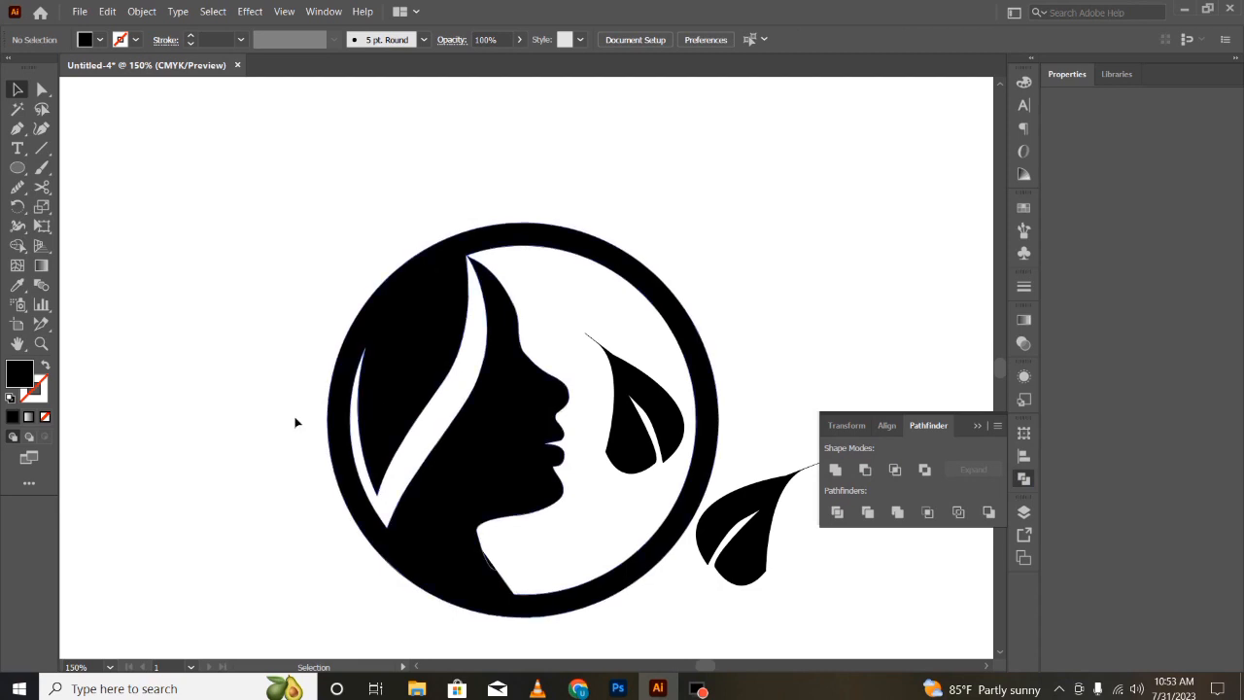
click(42, 88)
drag(411, 429, 403, 450)
key(ctrl+z)
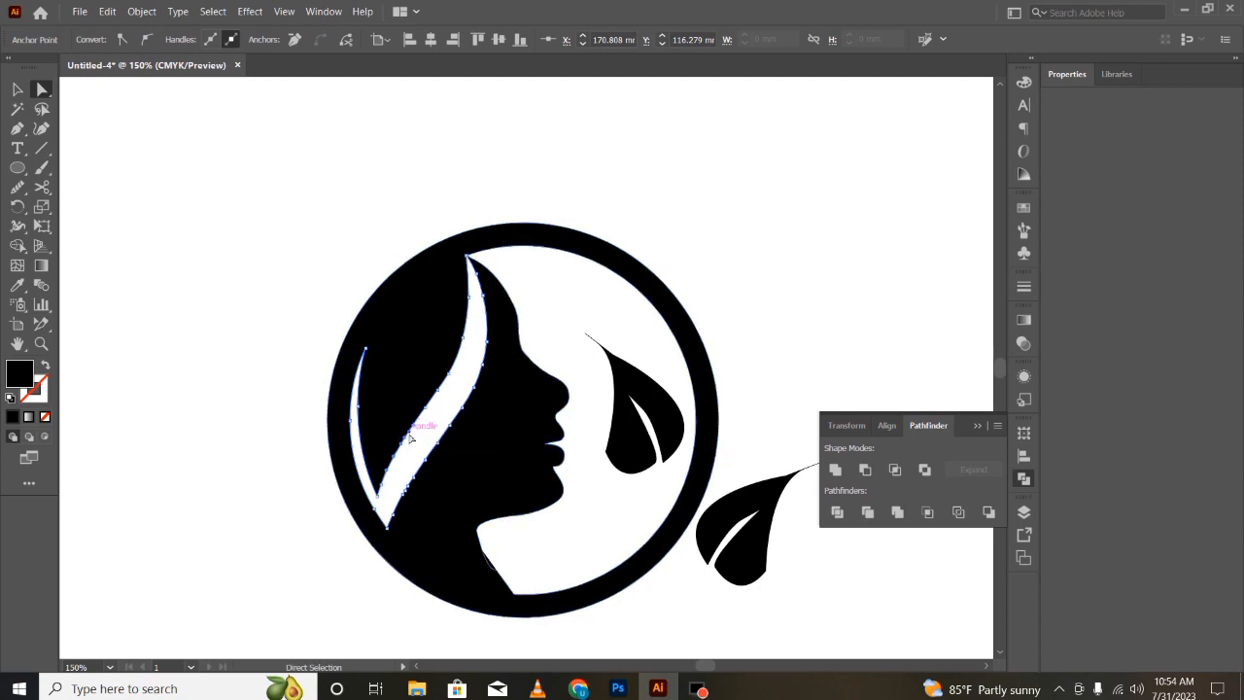
drag(409, 435, 415, 434)
key(ctrl+z)
click(342, 545)
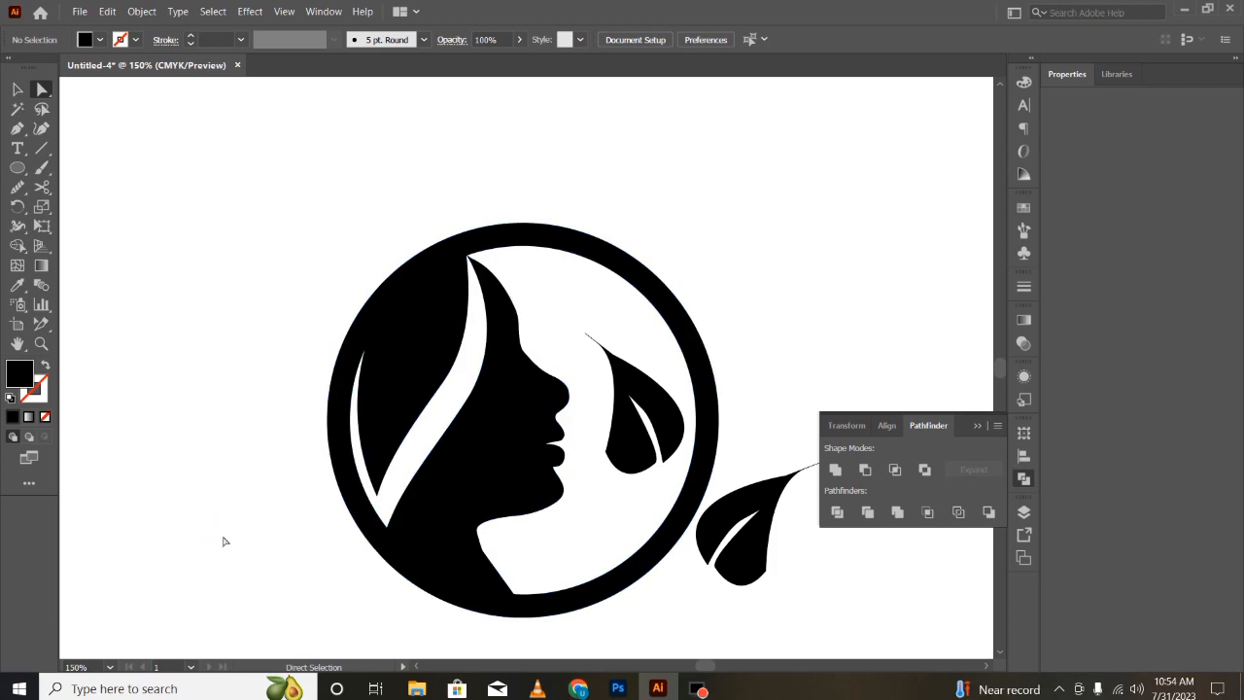
- Select the ring-and-silhouette compound path and fill it with the yellow-to-orange gradient swatch
key(ctrl+minus)
key(ctrl+minus)
click(573, 462)
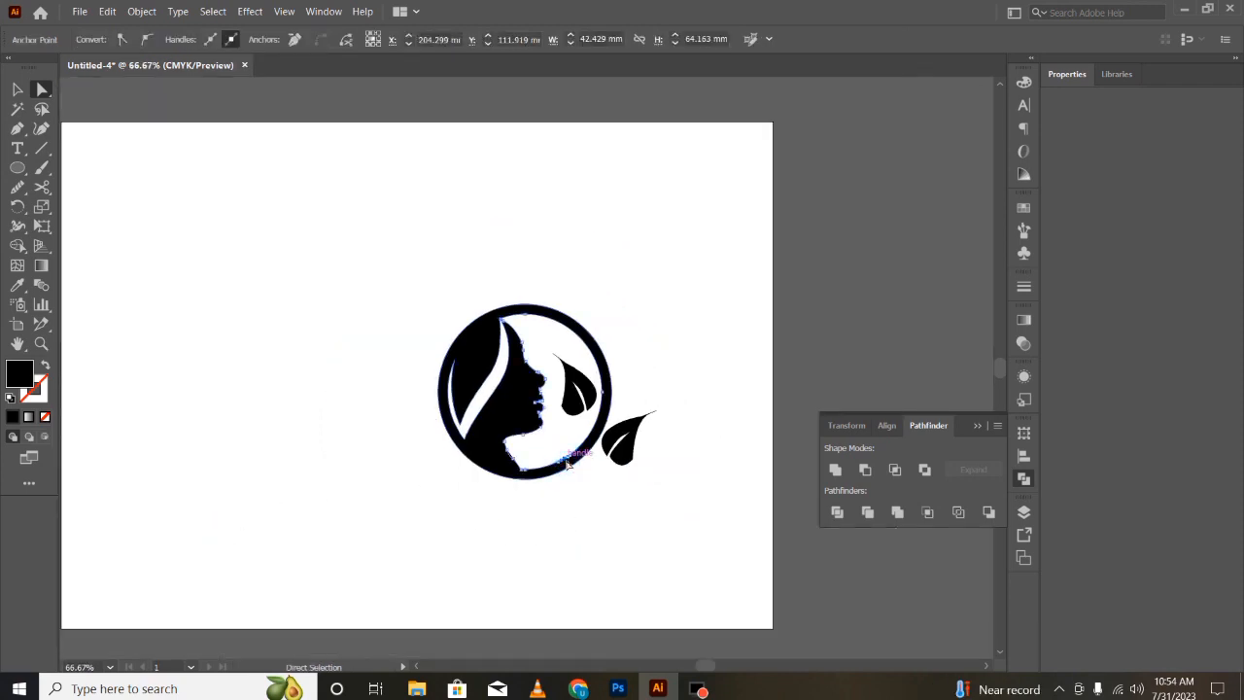
click(601, 422)
click(423, 623)
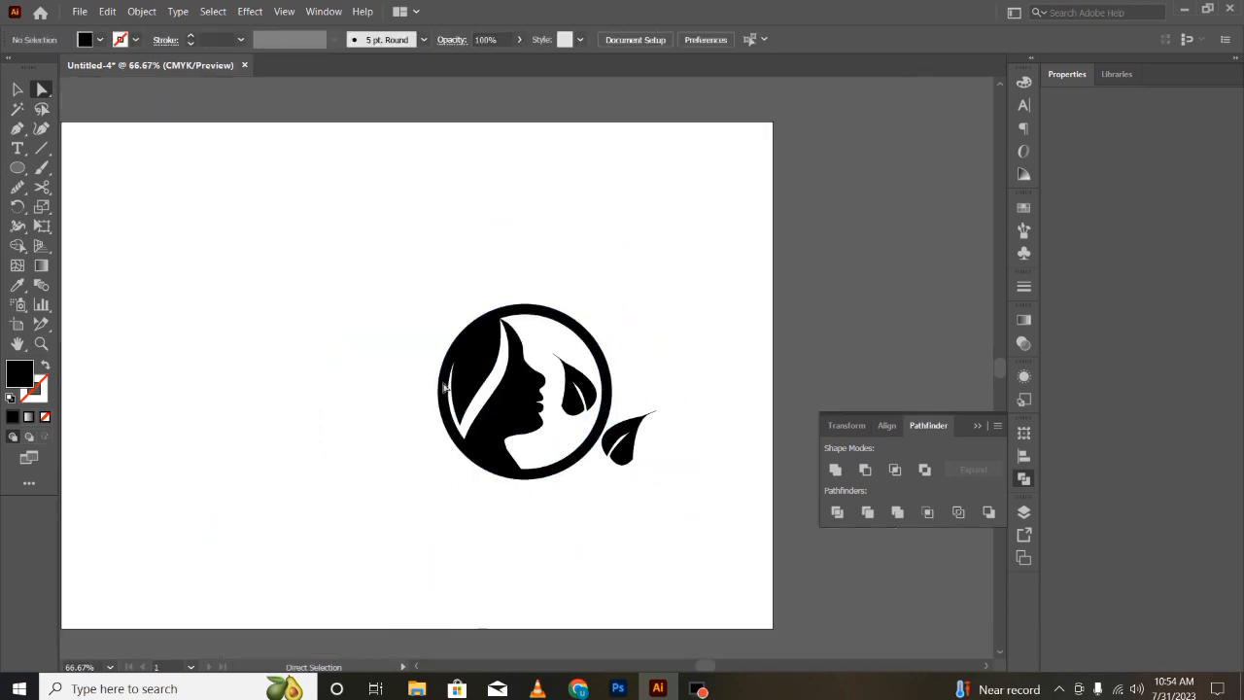
click(511, 566)
click(469, 359)
click(434, 461)
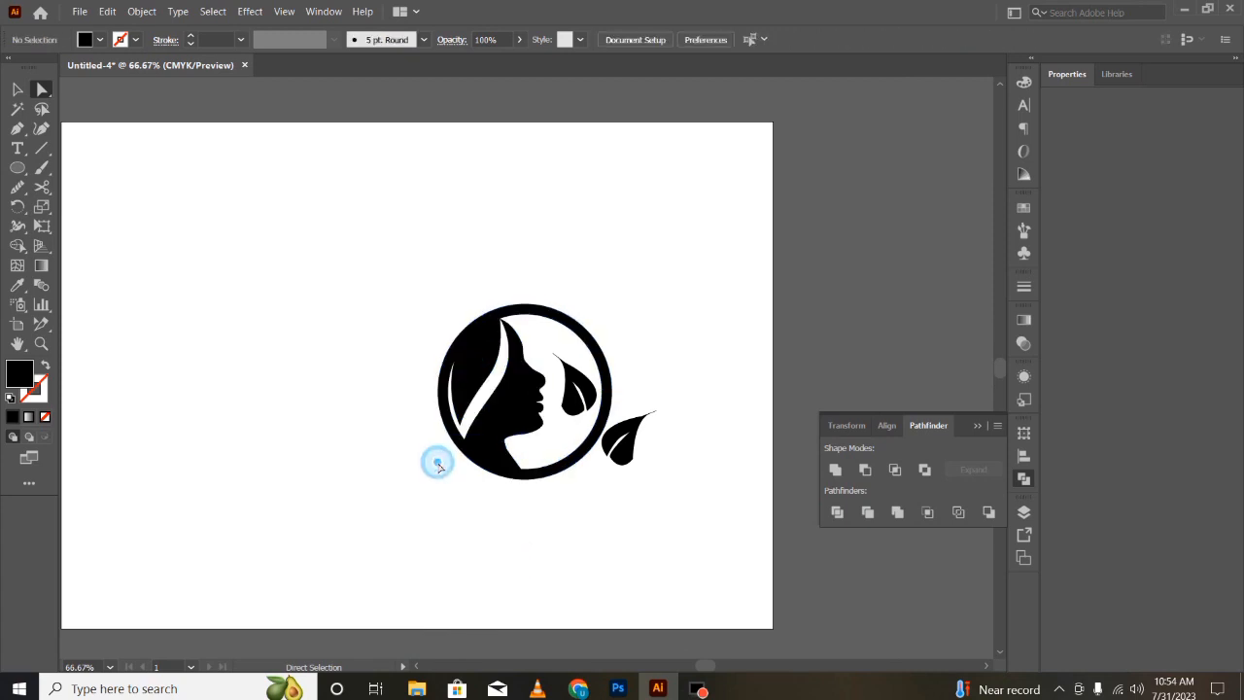
click(514, 409)
click(552, 502)
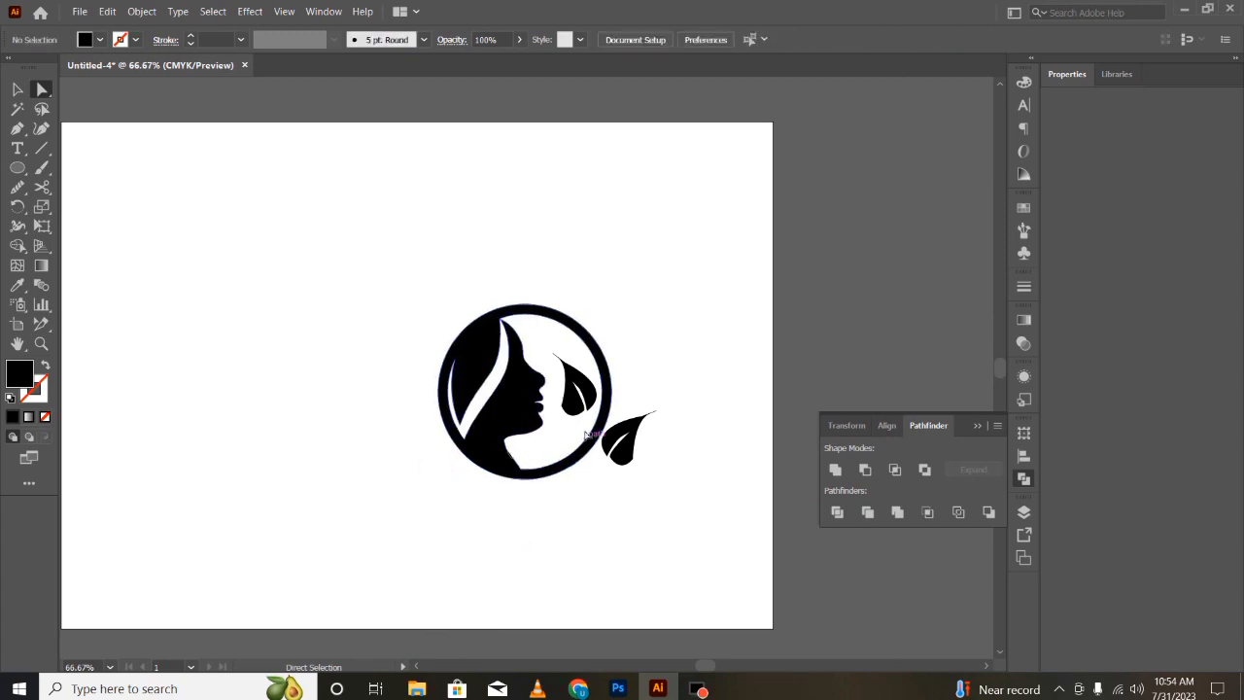
click(518, 406)
click(100, 40)
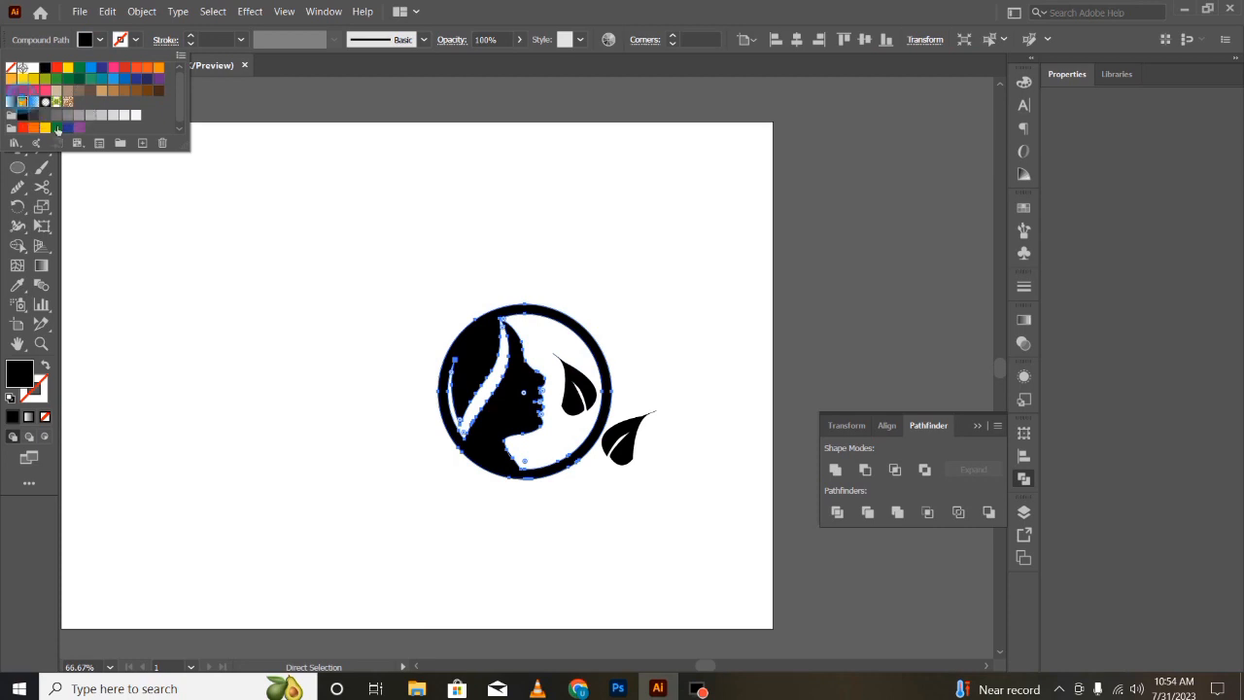
click(20, 102)
- Select both leaves and apply the same gradient to them with the Eyedropper
click(552, 515)
click(644, 483)
click(634, 457)
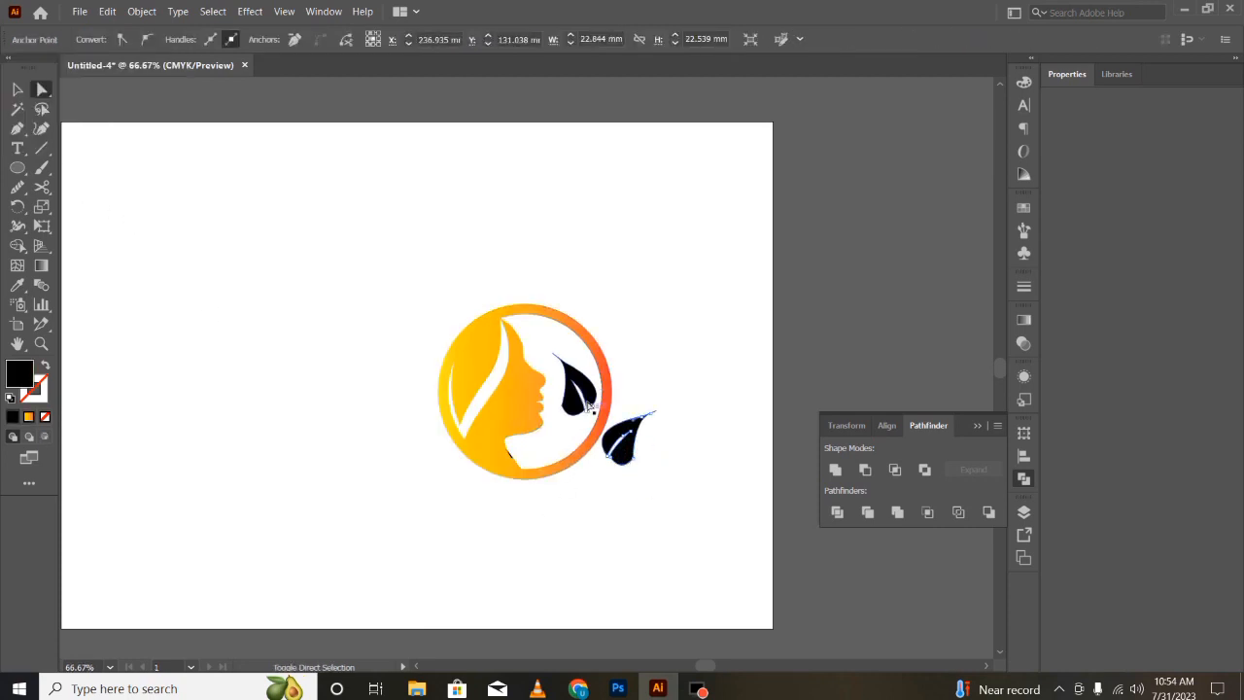
shift+click(586, 408)
key(i)
click(511, 417)
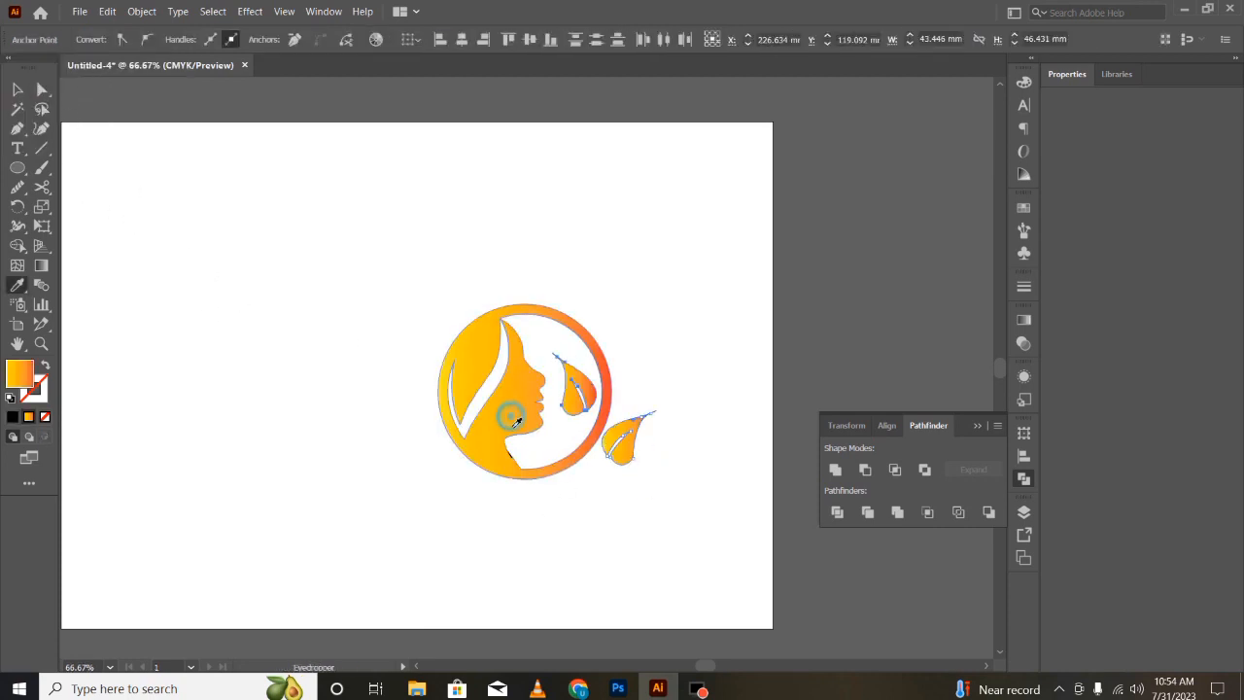
- Delete the small leftover piece at the ring's bottom edge
key(v)
click(509, 458)
click(512, 461)
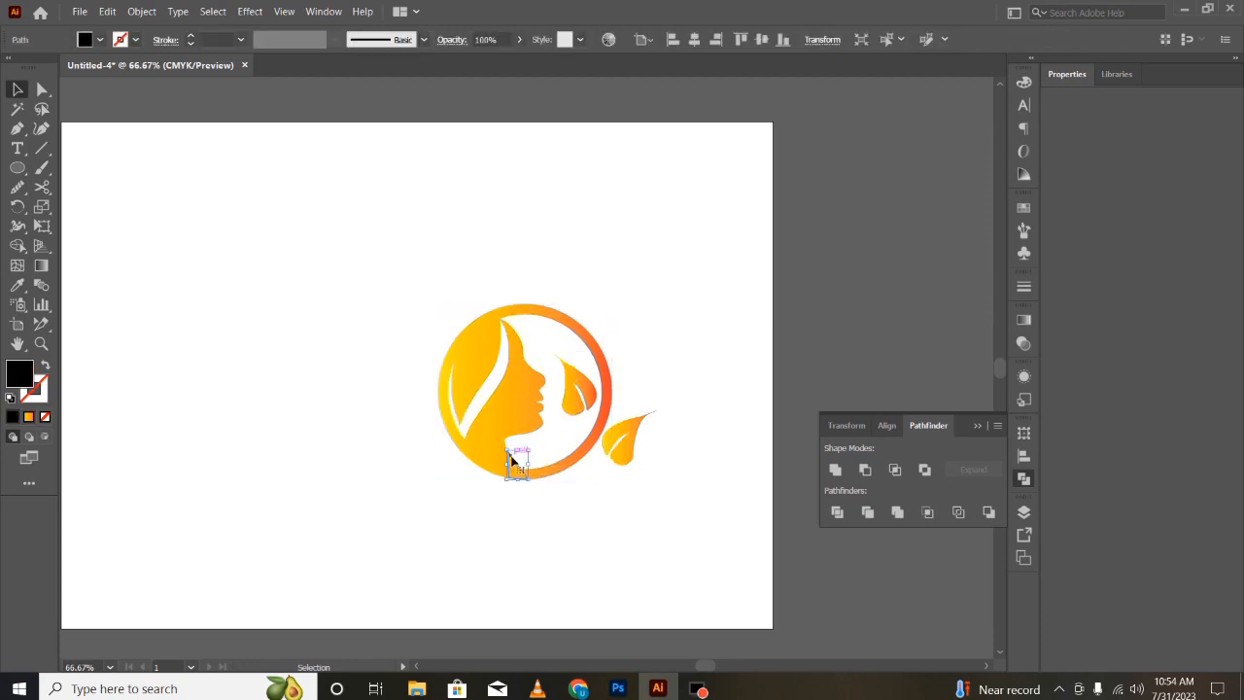
key(Delete)
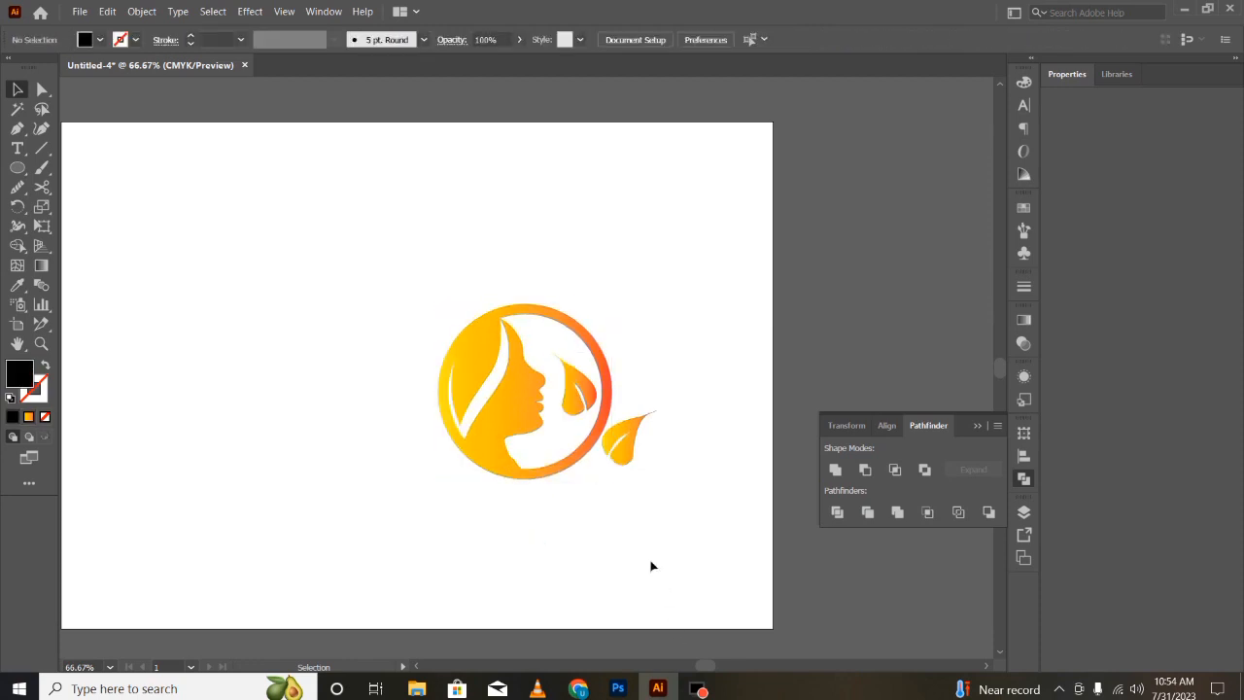
- Enlarge the whole logo and move it toward the artboard's upper-left area
drag(419, 280, 703, 555)
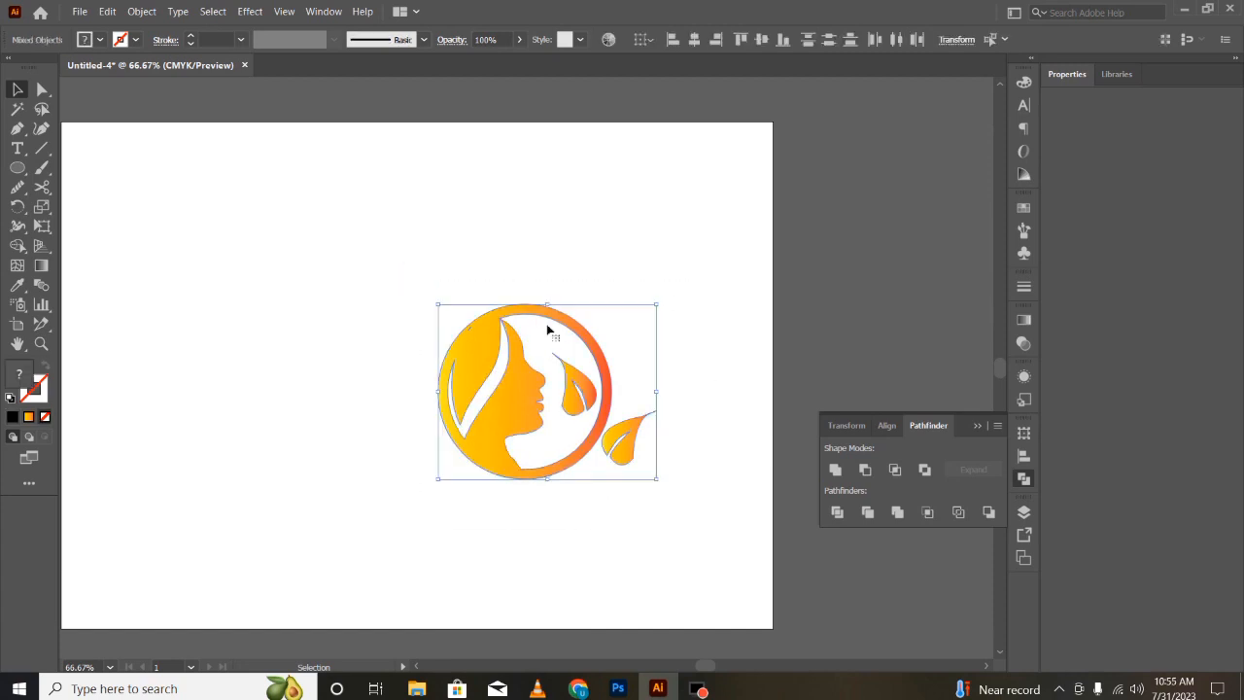
drag(548, 327, 356, 267)
drag(466, 418, 622, 545)
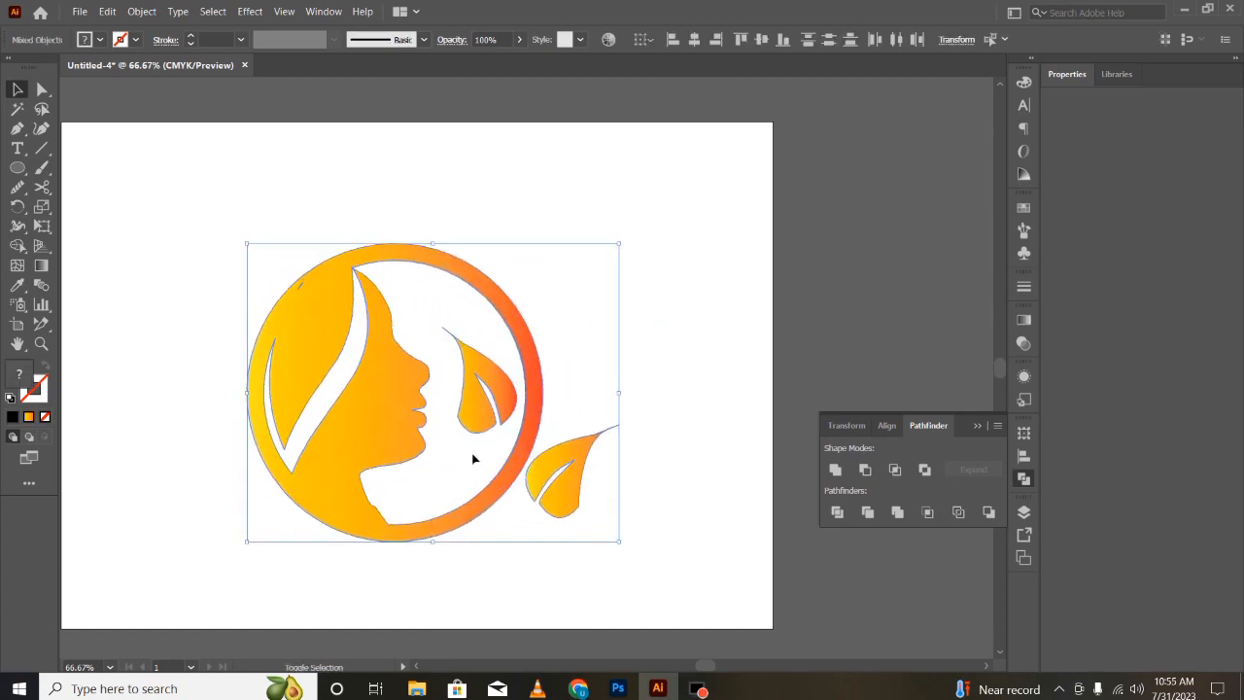
drag(386, 406, 371, 375)
click(692, 336)
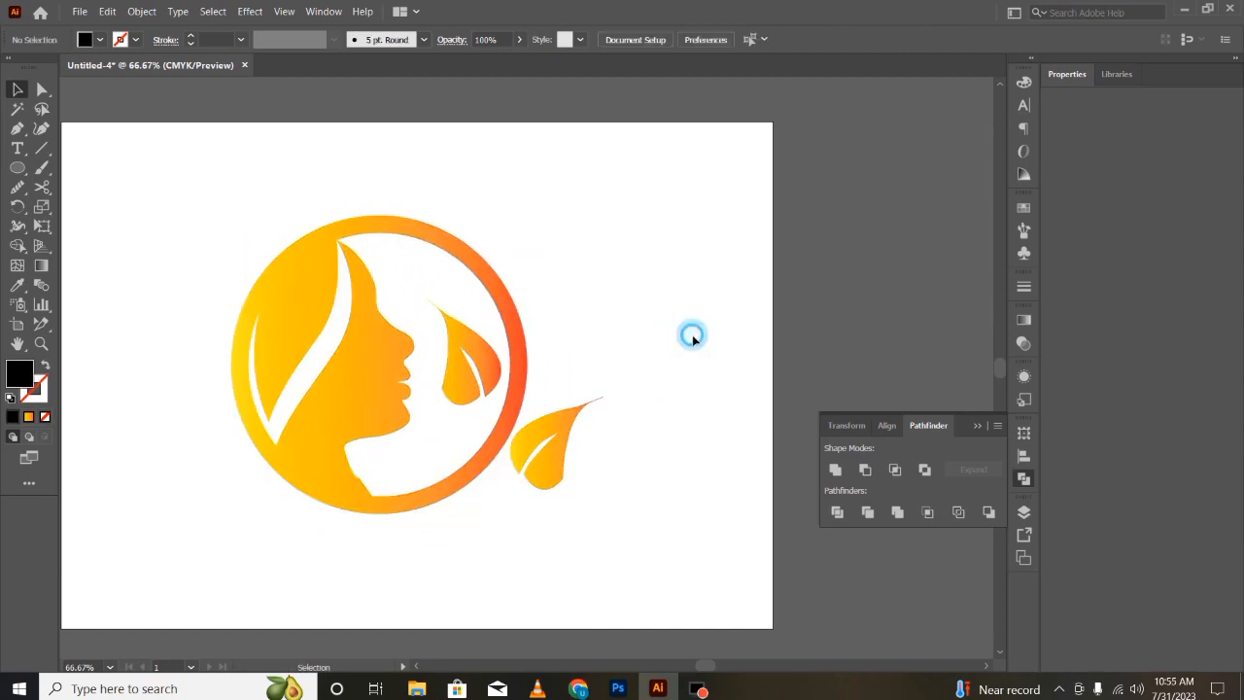
click(660, 502)
drag(659, 503, 272, 253)
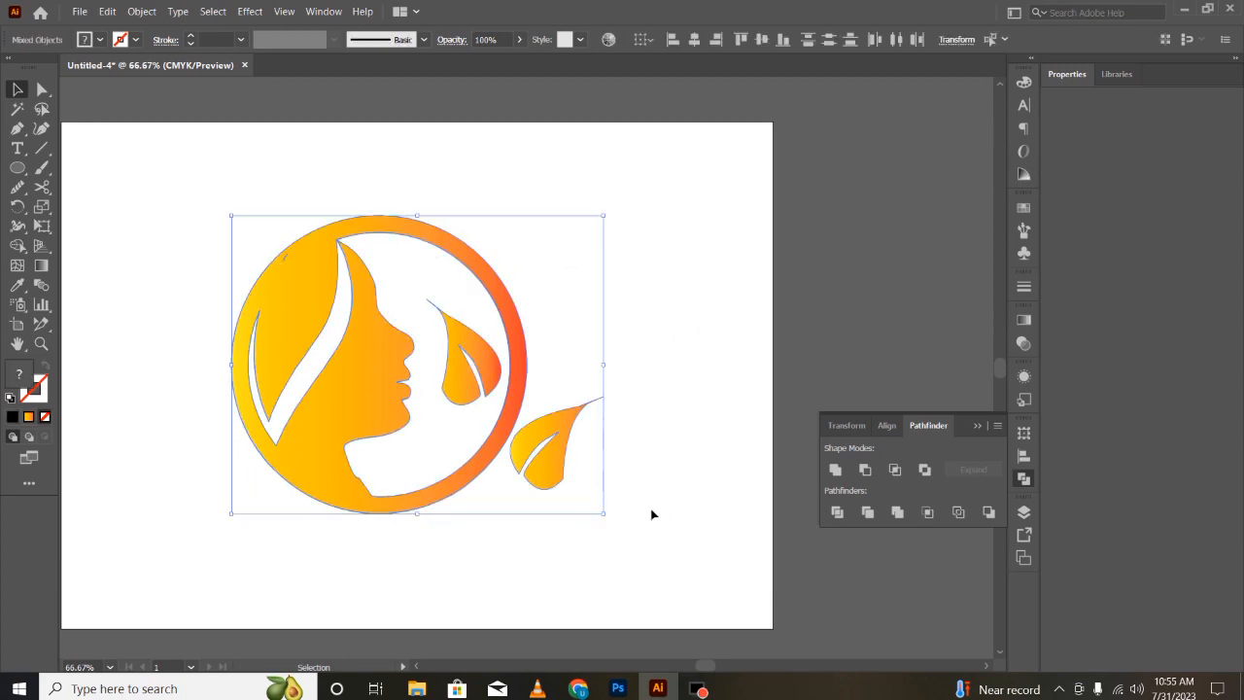
click(652, 514)
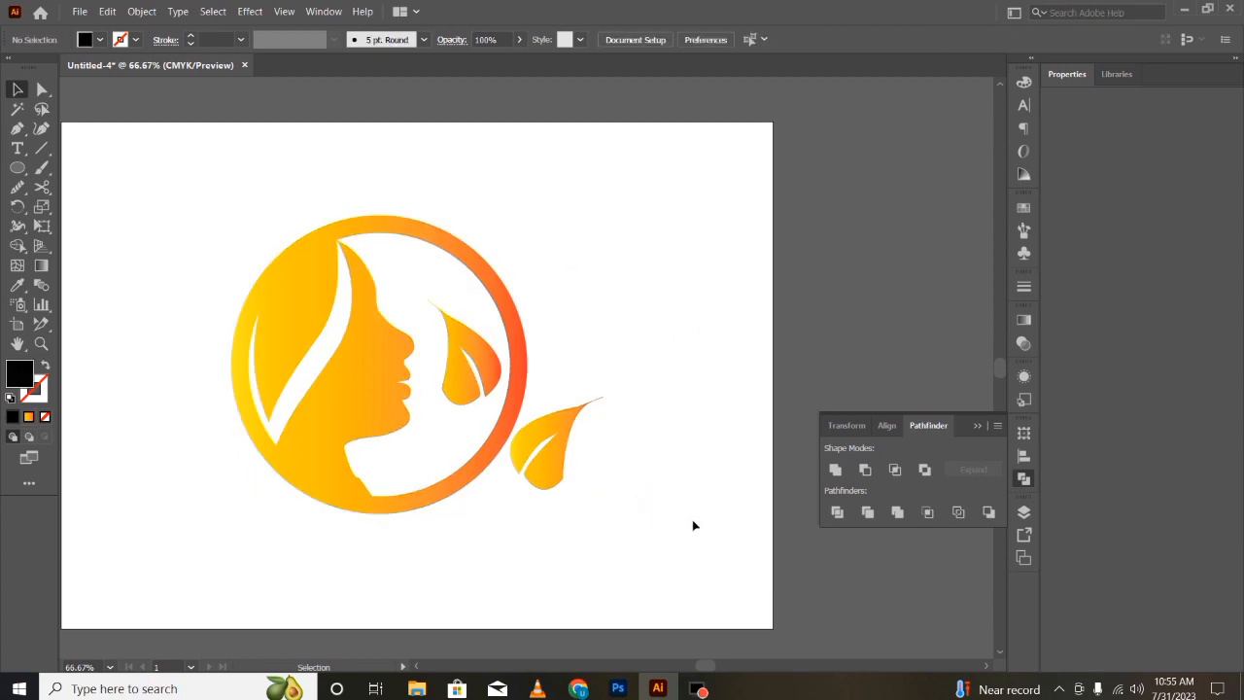